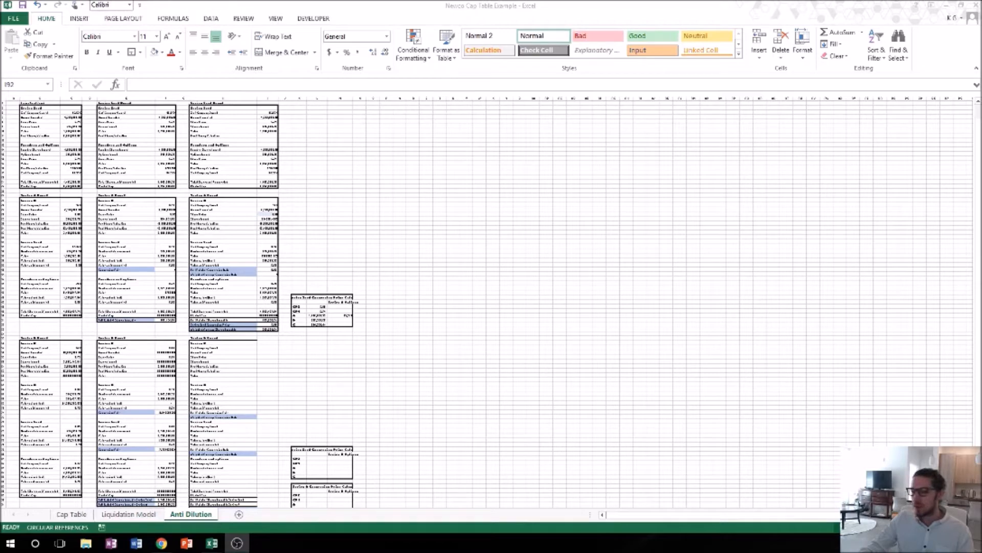
Examine the unfilled Series B Round block in column H and its conversion price calculation tables on the Anti Dilution sheet
ctrl+scroll(357, 302, up, 5)
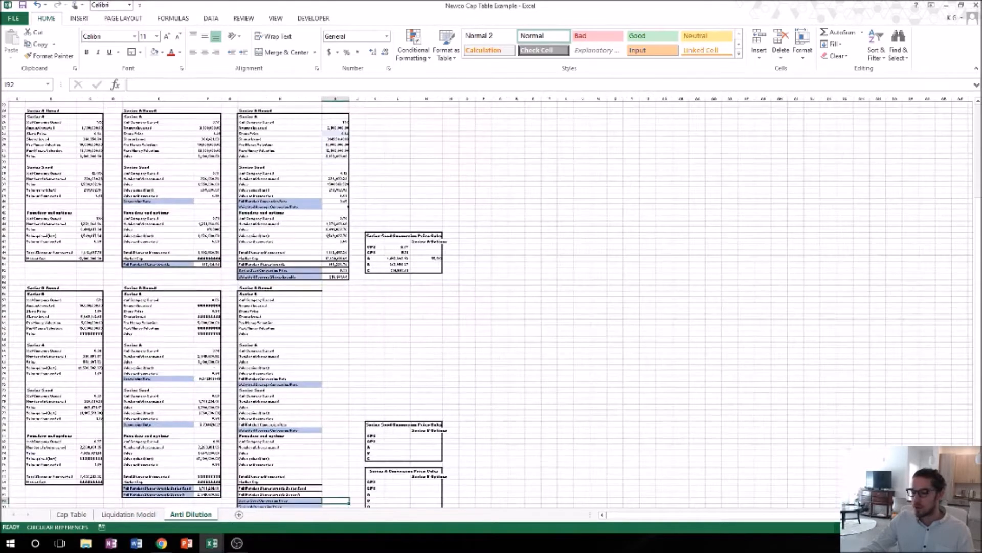
ctrl+scroll(357, 302, up, 3)
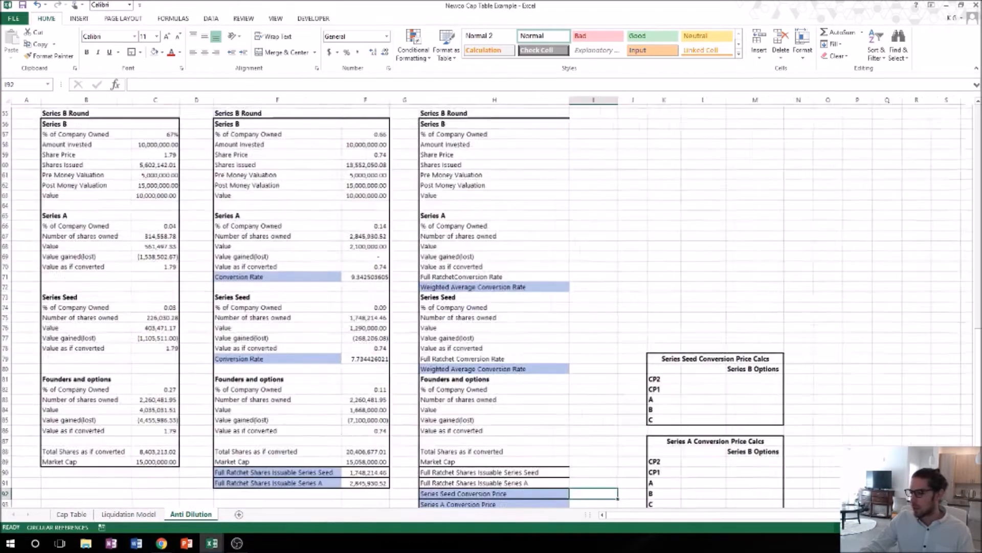
scroll(143, 246, right, 4)
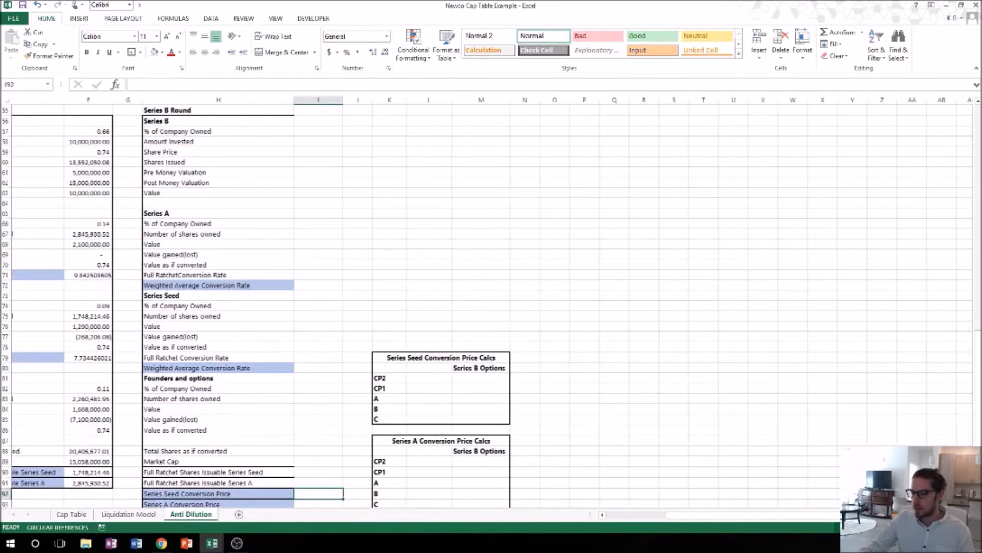
drag(128, 123, 225, 399)
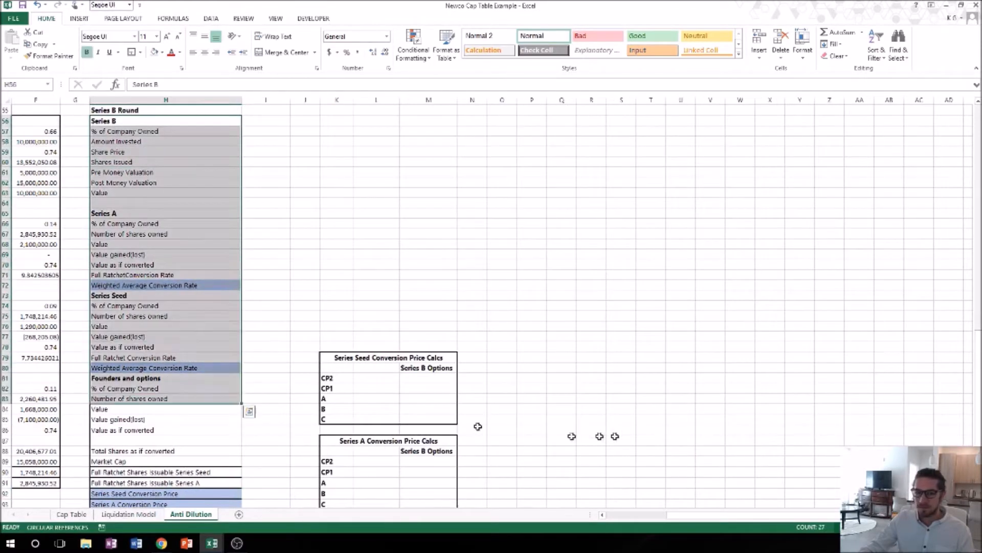
ctrl+scroll(486, 302, up, 2)
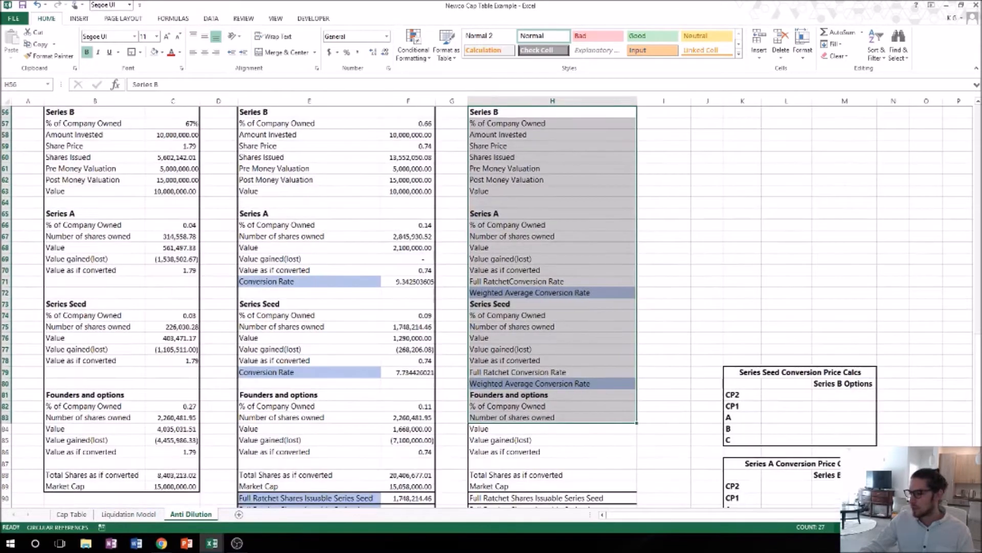
scroll(492, 302, right, 1)
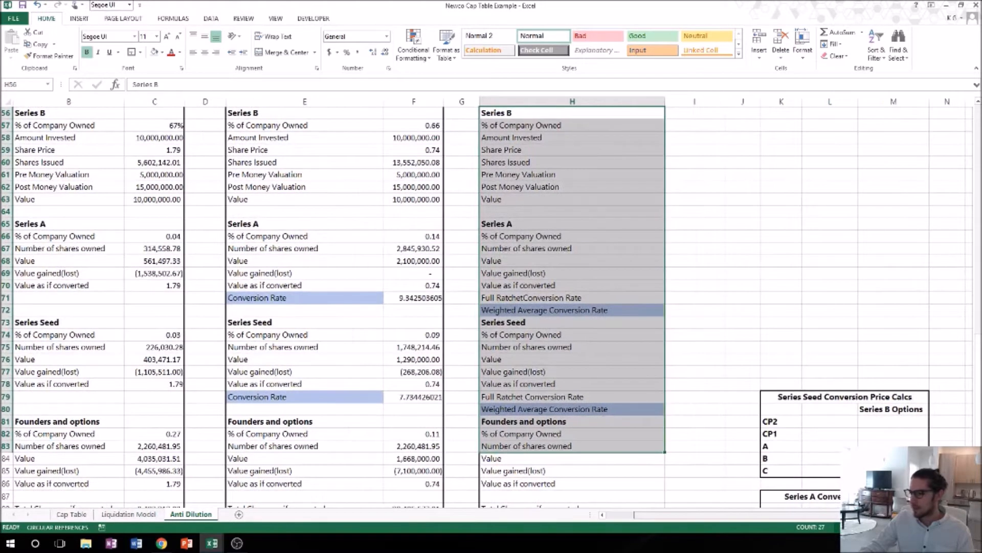
scroll(441, 339, right, 6)
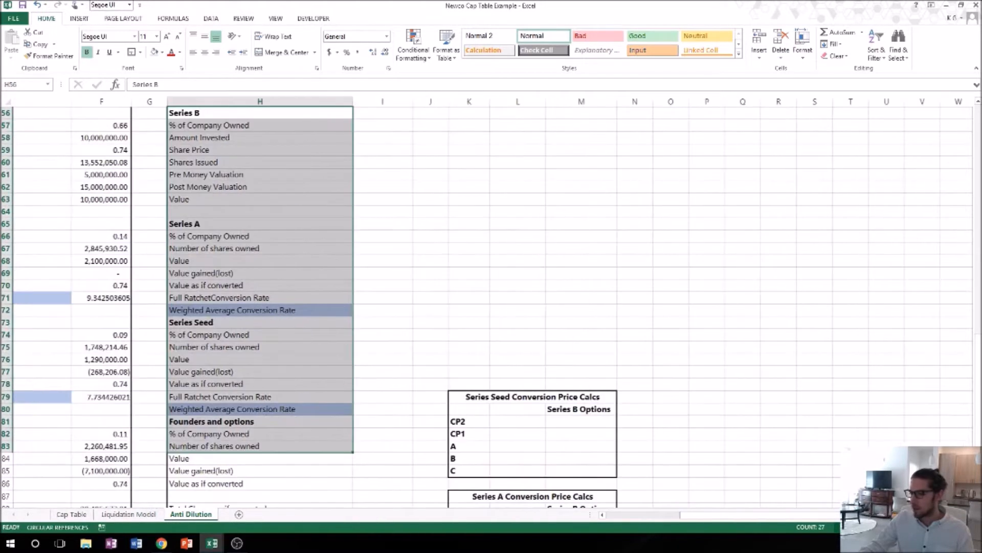
click(363, 322)
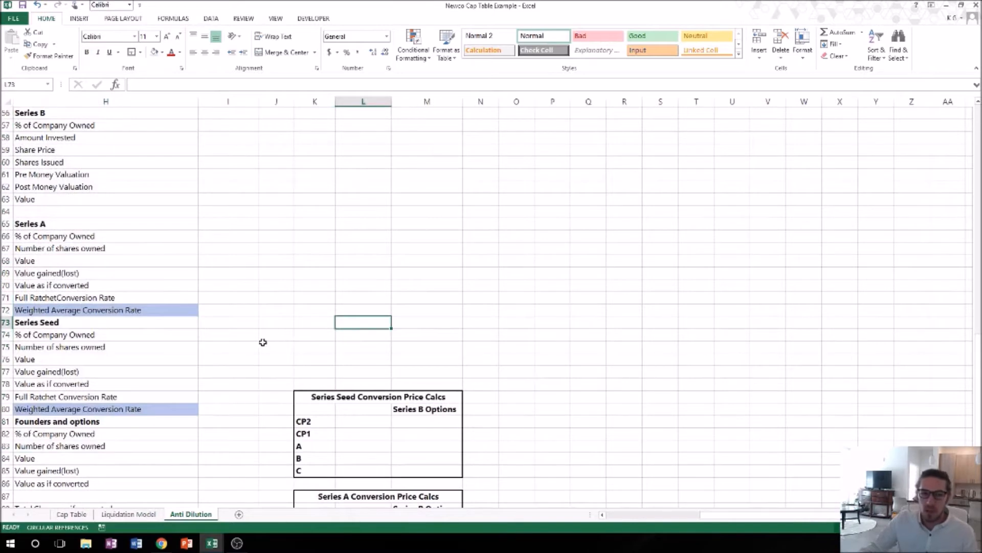
click(602, 514)
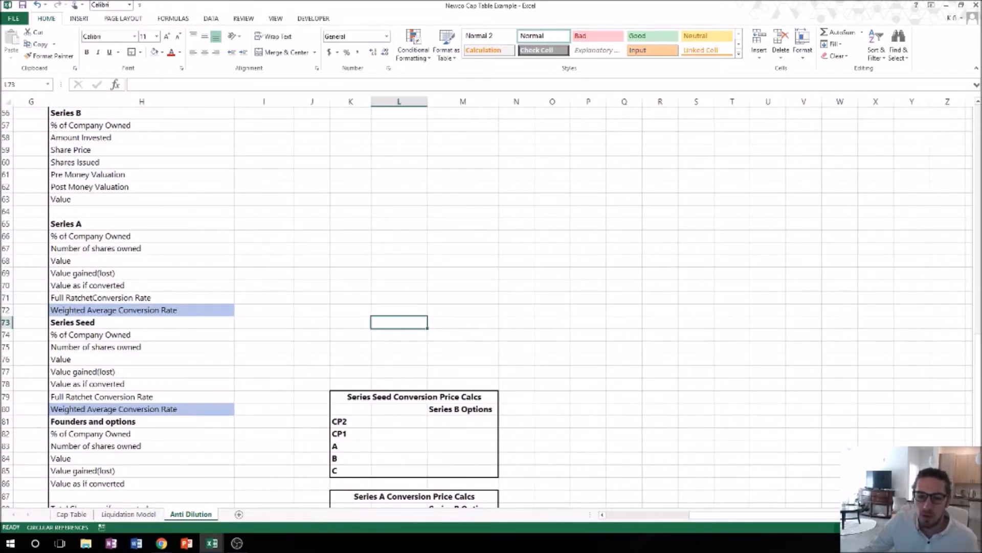
key(alt+Tab)
key(alt+Tab)
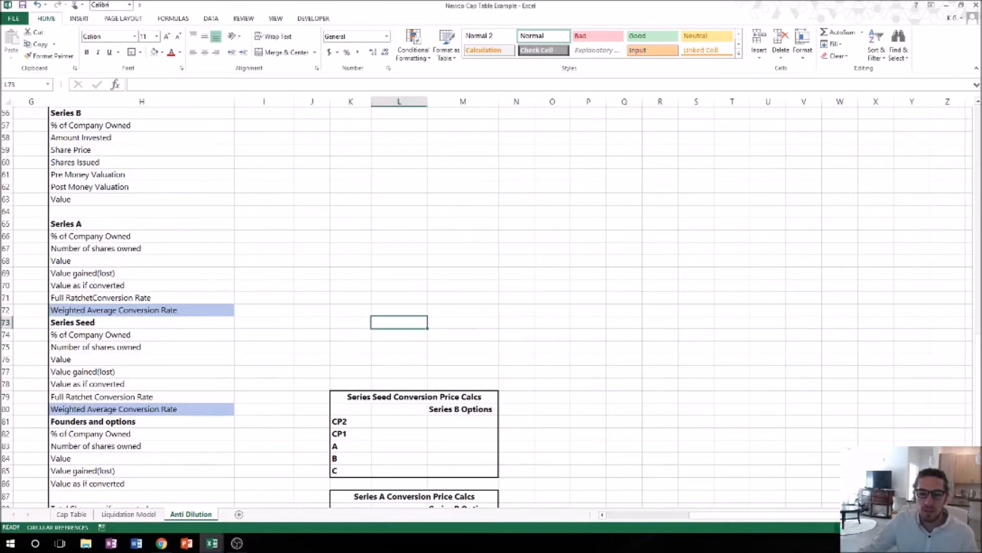
key(alt+Tab)
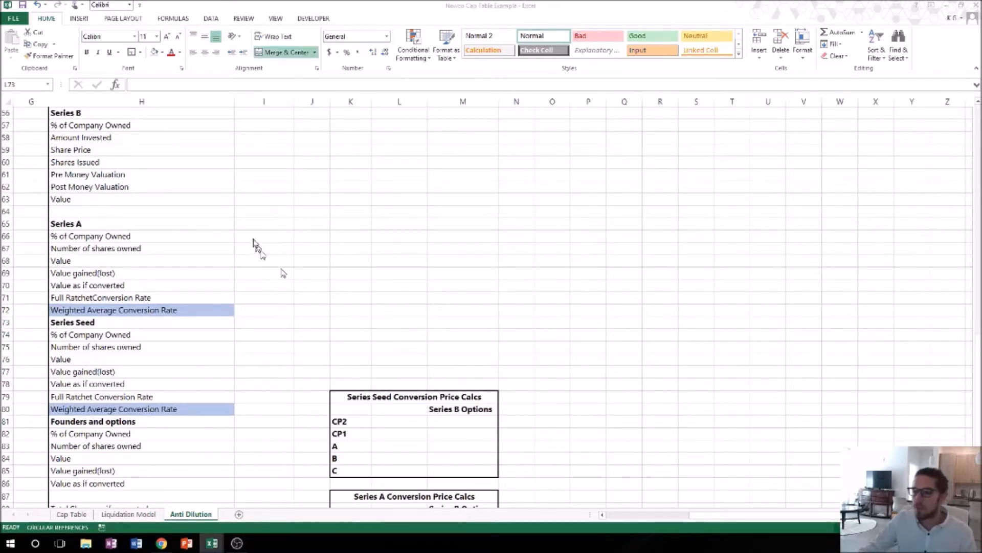
key(alt+Tab)
Link the Series B Amount Invested in I58 to the Series B Cost total in Q26 of the Cap Table sheet
click(258, 140)
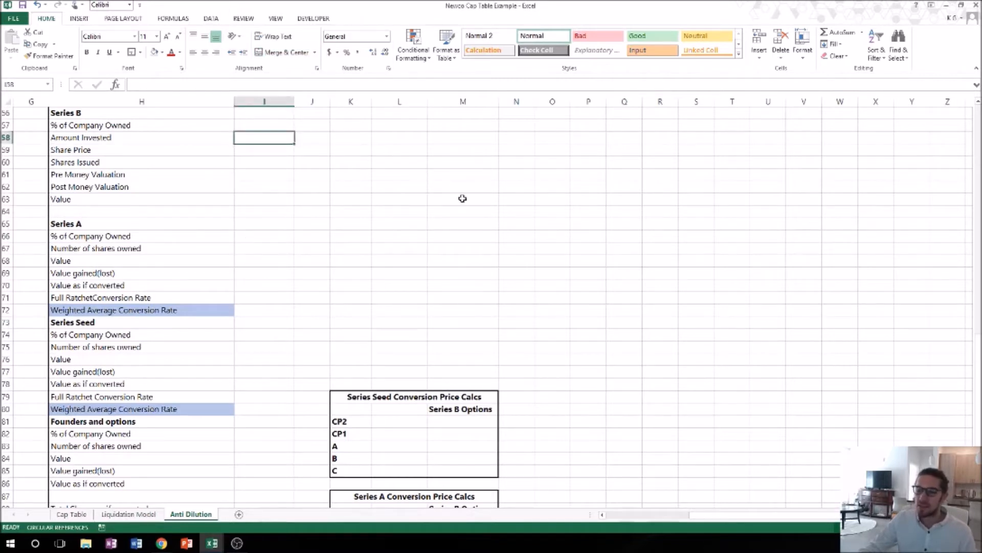
text(+)
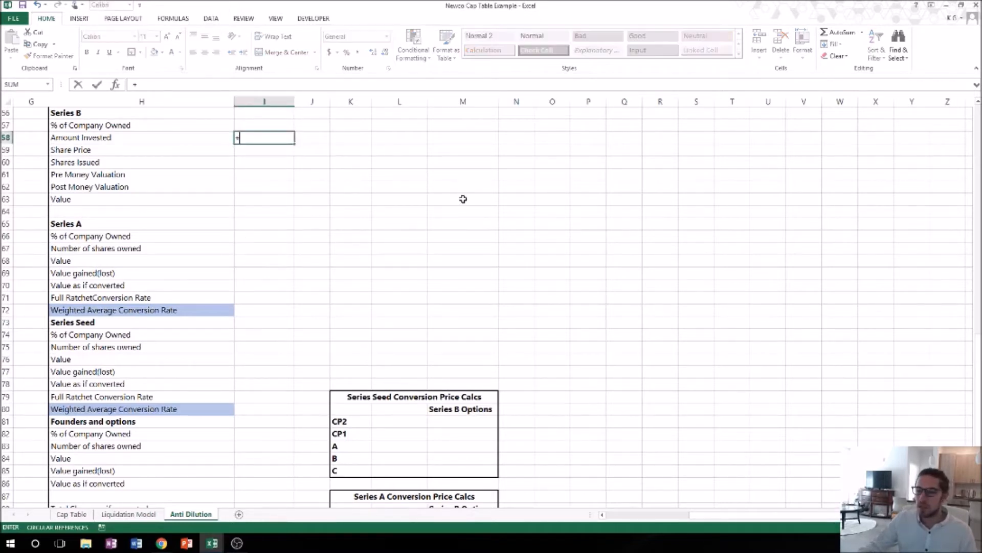
click(71, 513)
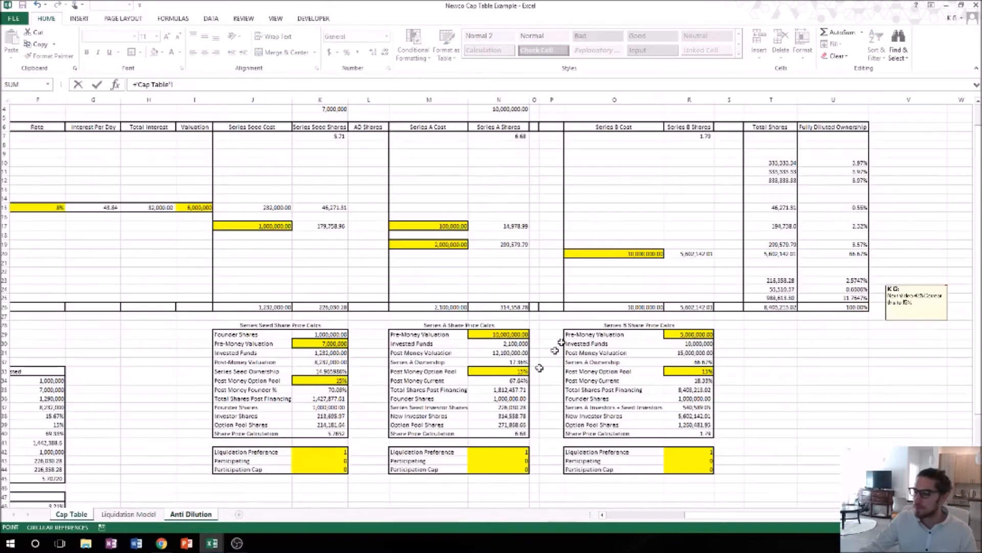
click(590, 306)
key(Return)
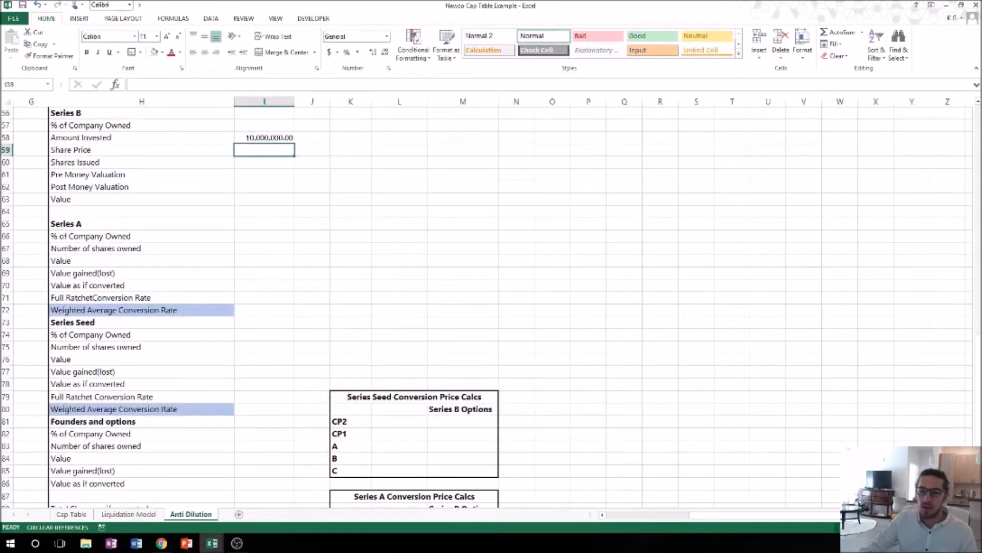
Enter 21 as the Series B Share Price in I59
key(alt+Tab)
click(259, 150)
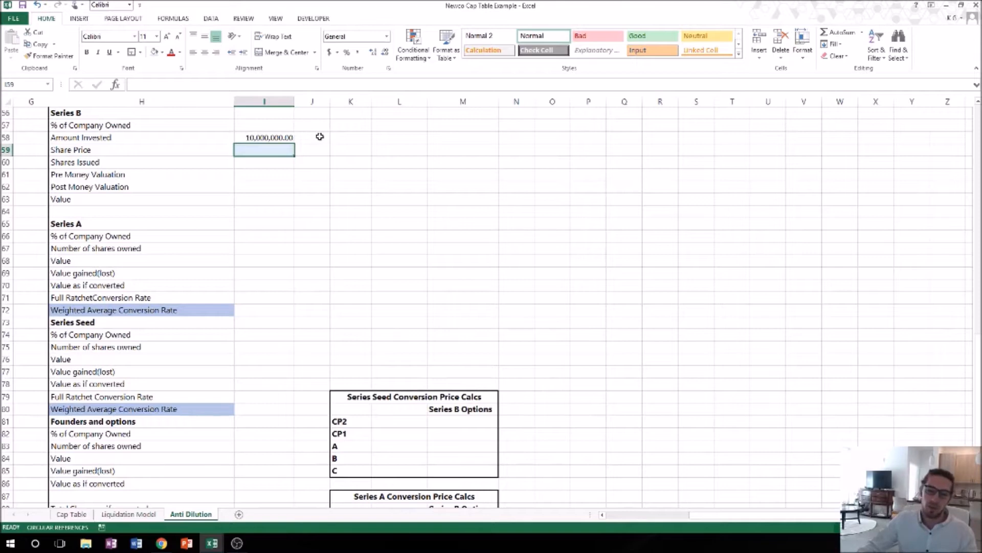
text(21)
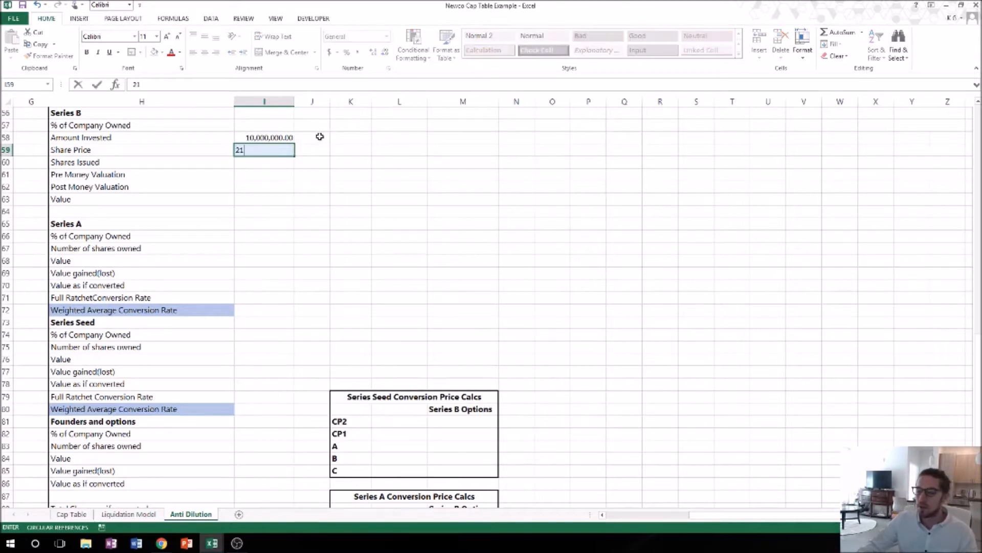
key(Return)
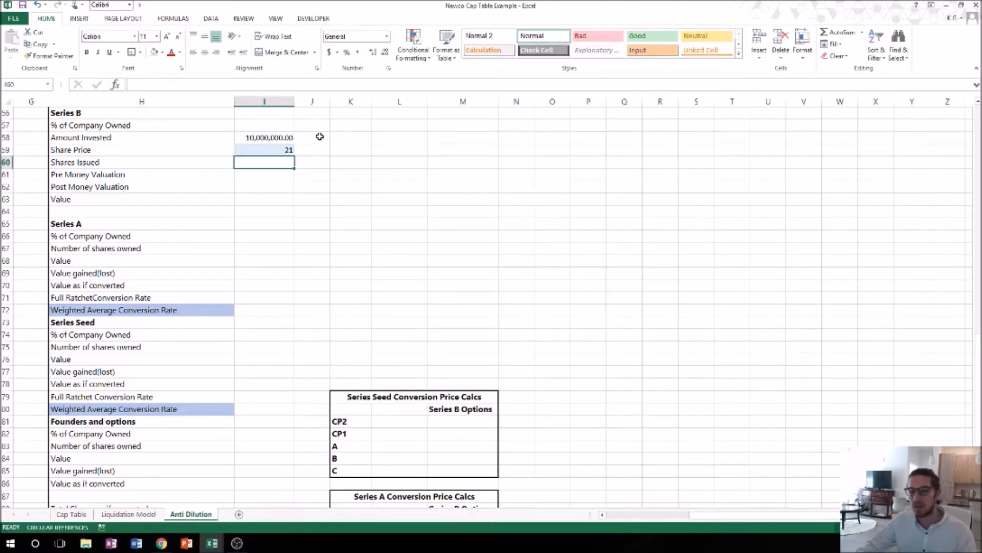
Calculate the Series B Shares Issued in I60 as amount invested divided by share price (I58/I59)
text(+)
key(Up)
key(Up)
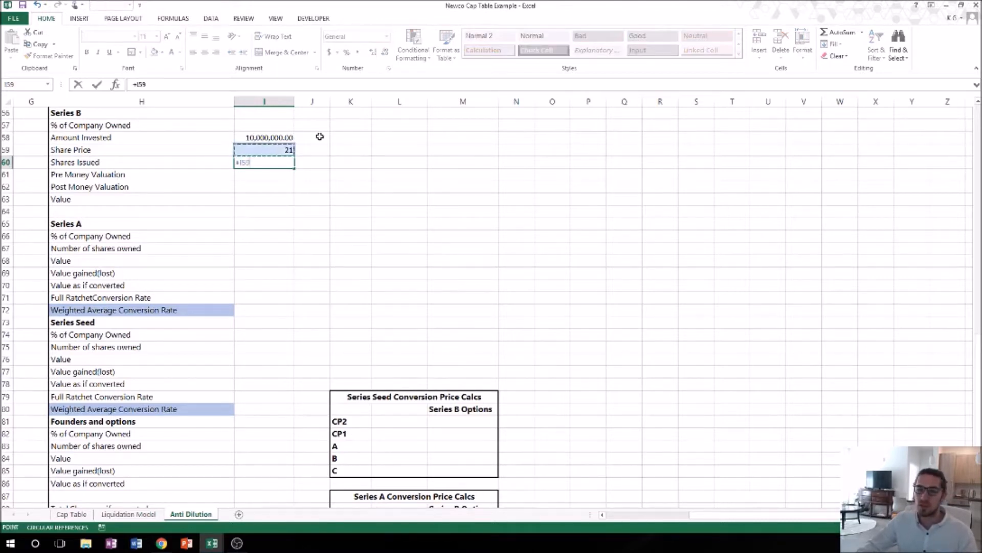
text(*/I5)
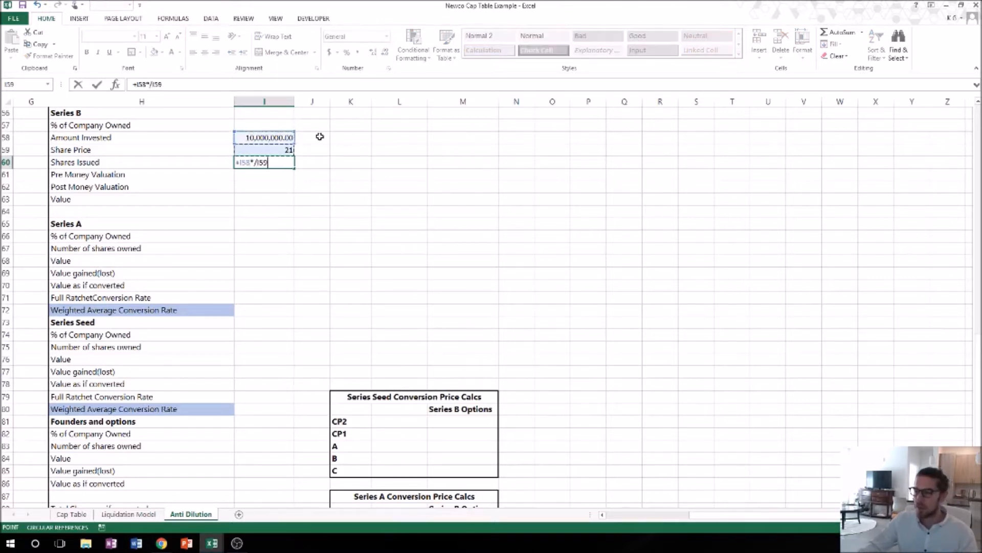
key(Up)
key(Up)
key(Down)
key(Return)
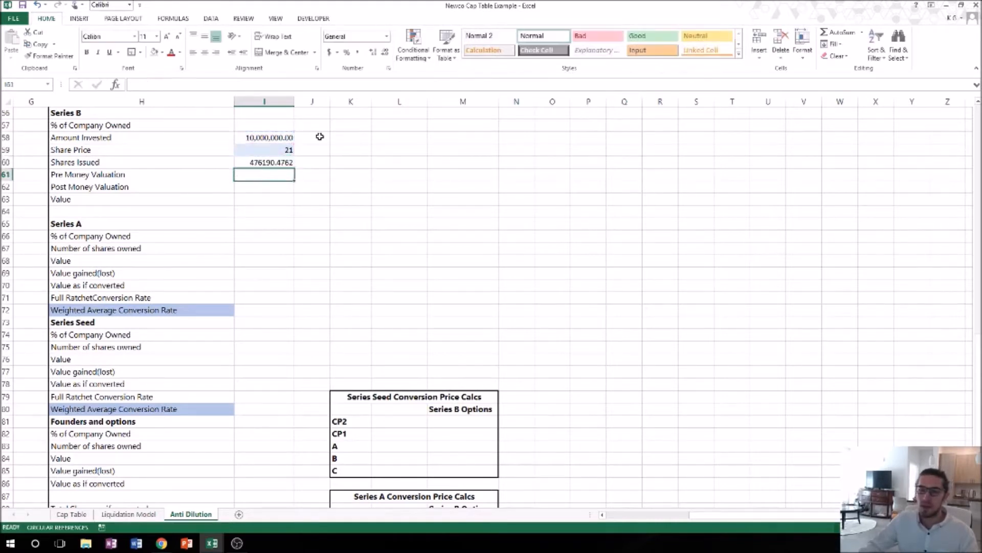
Link the Series B Pre Money Valuation in I61 to the Series B Pre-Money Valuation in R29 of the Cap Table sheet
text(+)
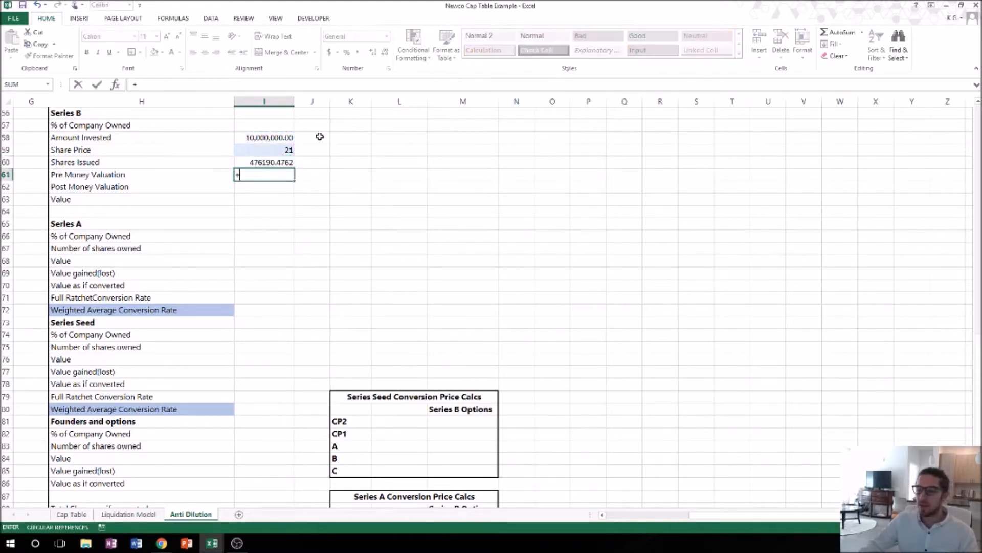
click(77, 515)
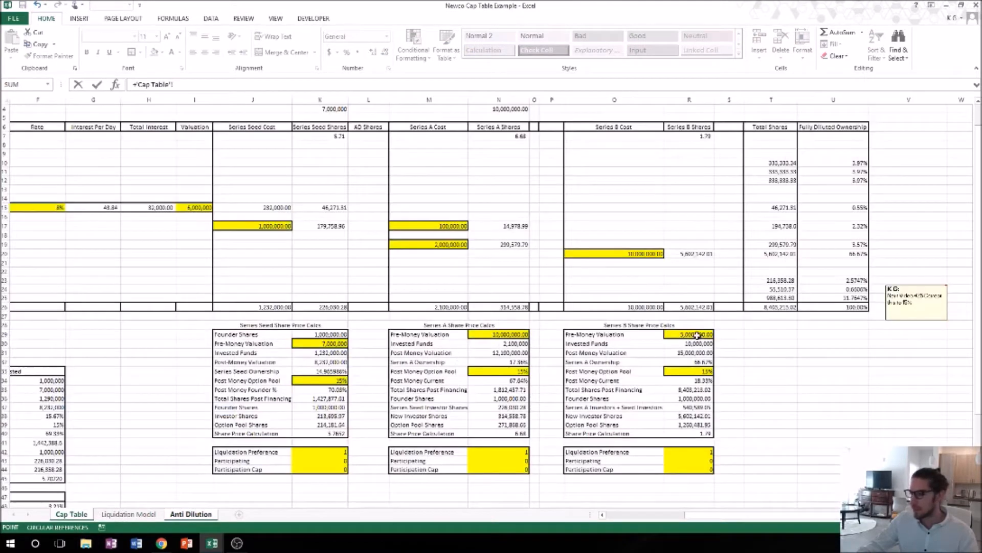
click(666, 336)
key(Return)
key(Up)
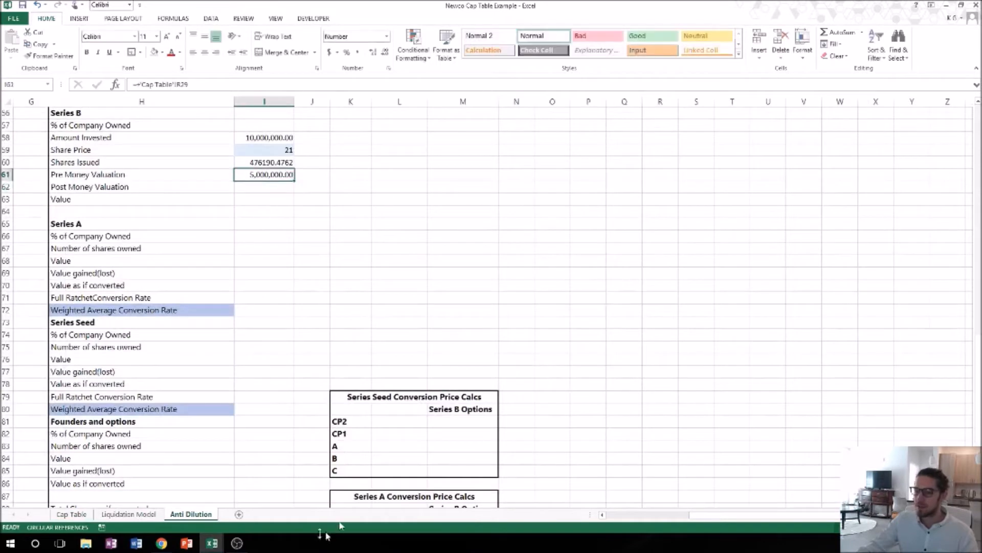
Set the Series B Pre-Money Valuation in R29 of the Cap Table sheet to 40,000,000
click(69, 514)
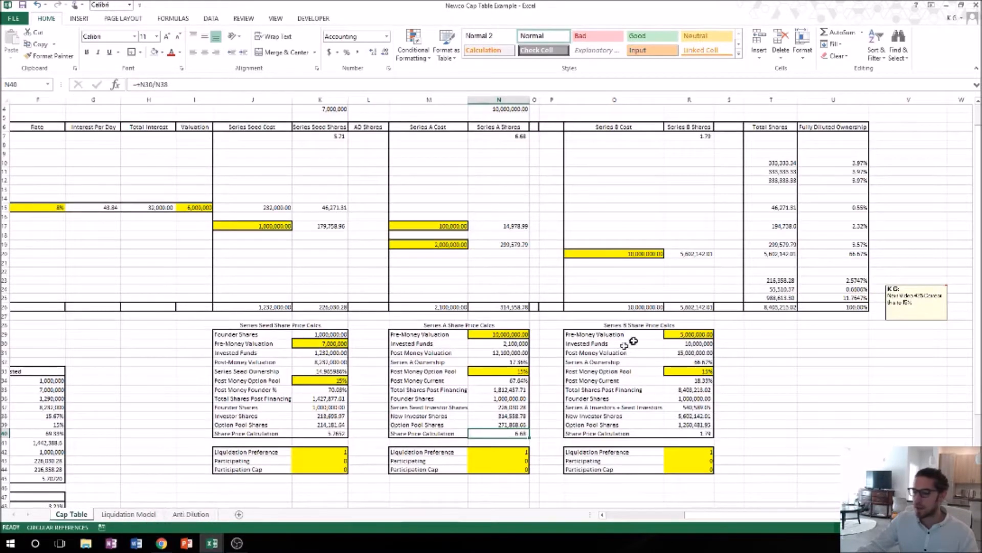
text(40,)
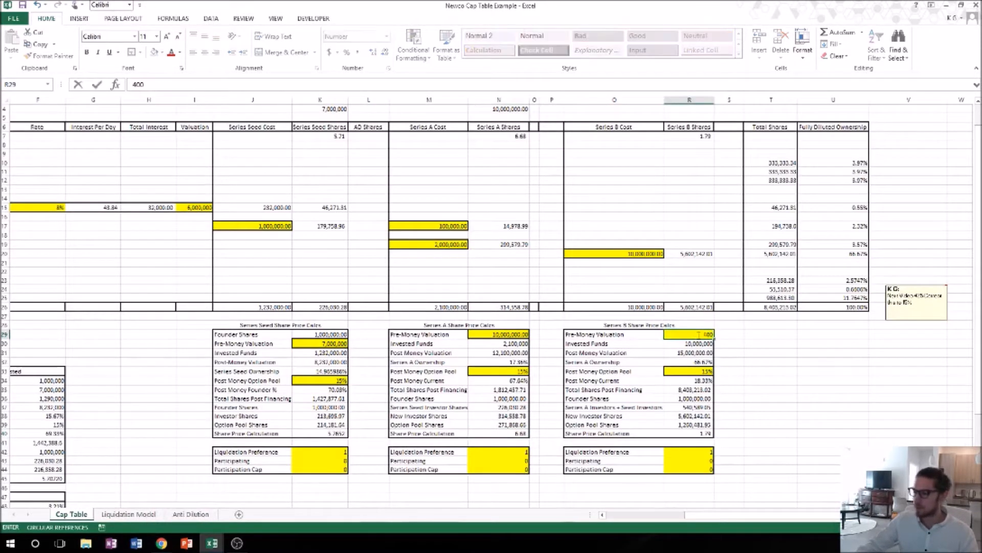
text(000,000)
key(Return)
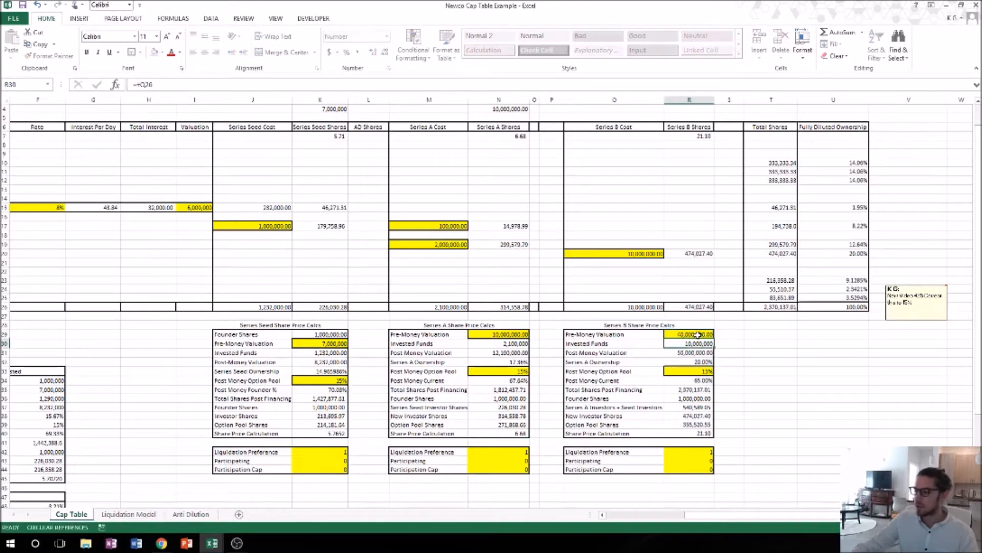
Calculate the Series B Post Money Valuation in I62 of the Anti Dilution sheet as pre-money valuation plus amount invested (I61+I58)
click(197, 514)
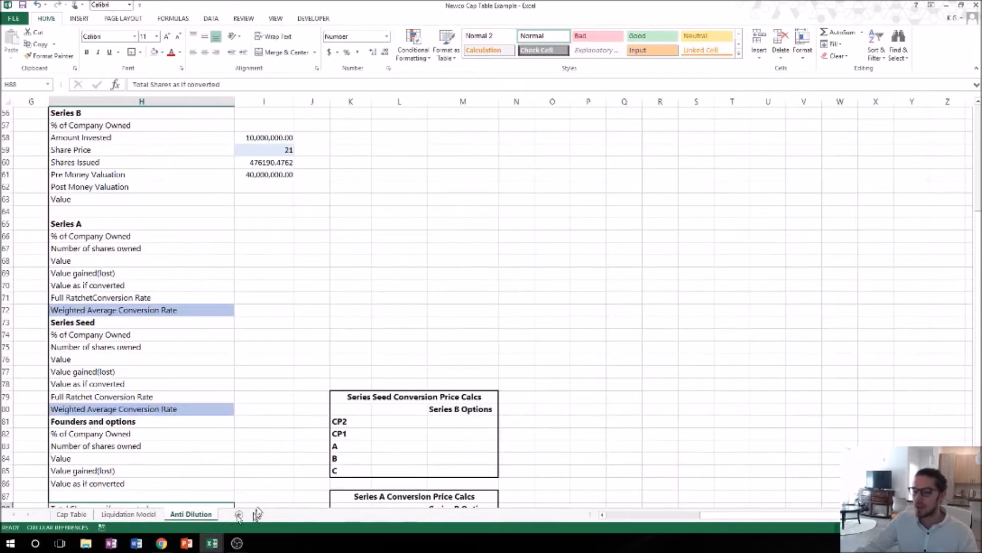
click(268, 186)
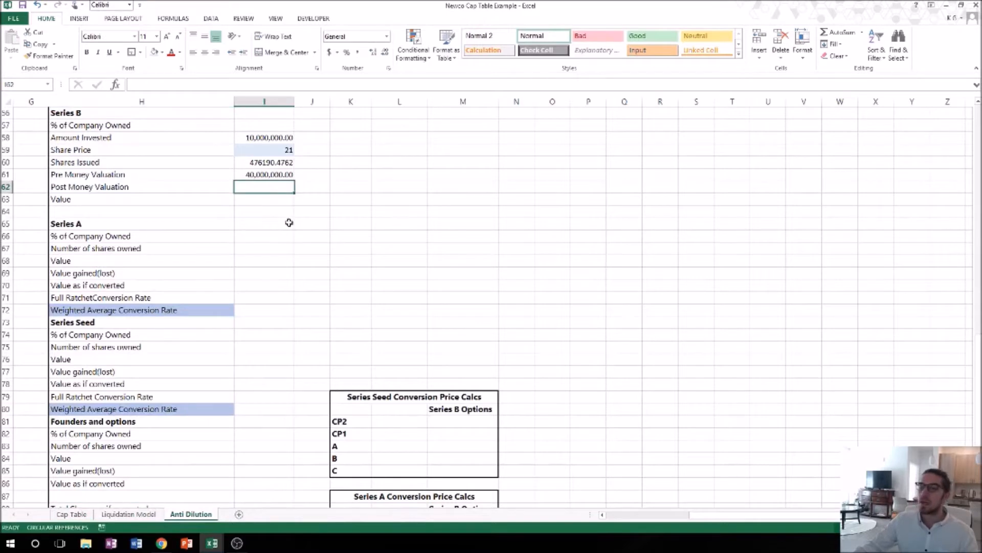
text(+)
key(Up)
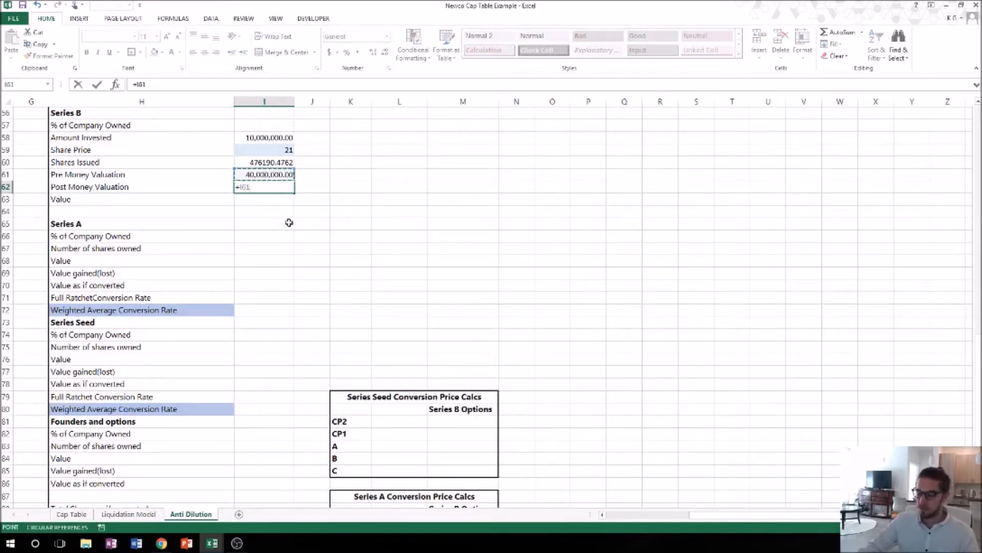
text(+)
key(Up)
key(Up)
key(Up)
key(Up)
key(Return)
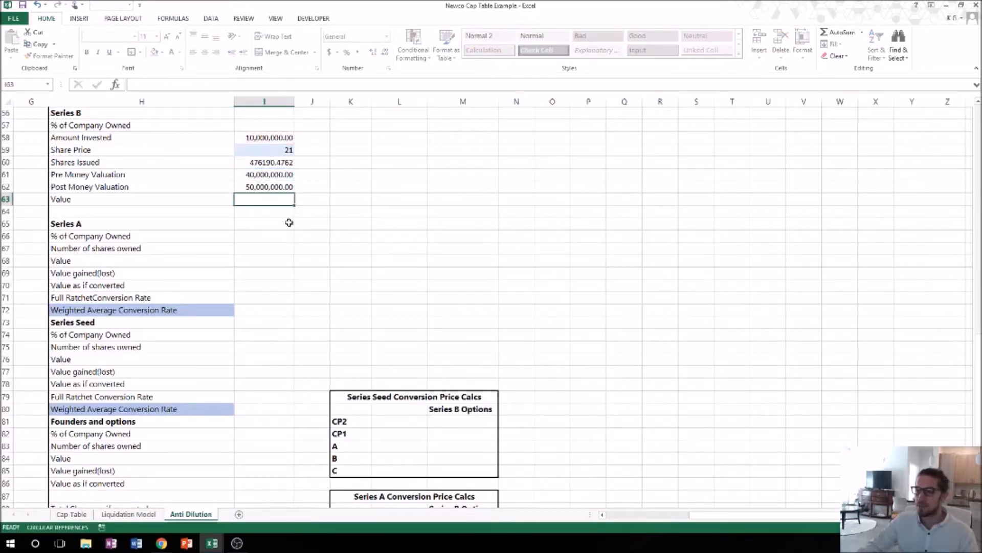
Calculate the Series B Value in I63 as shares issued times share price (I60*I59)
text(+)
key(Up)
key(Up)
key(Up)
text(*)
key(Up)
key(Up)
key(Up)
key(Up)
key(Return)
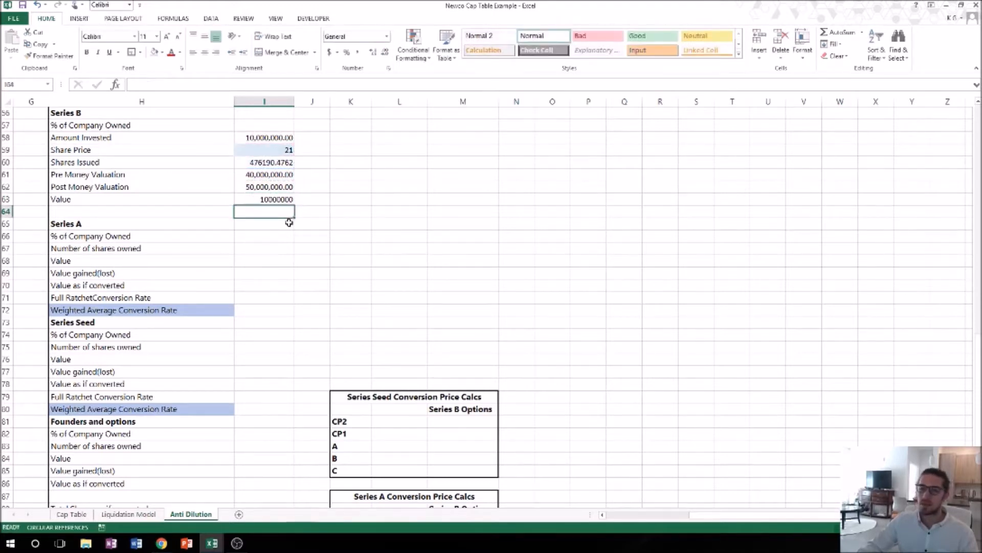
Apply the comma number format to the Series B figures in I58:I63
drag(265, 136, 272, 199)
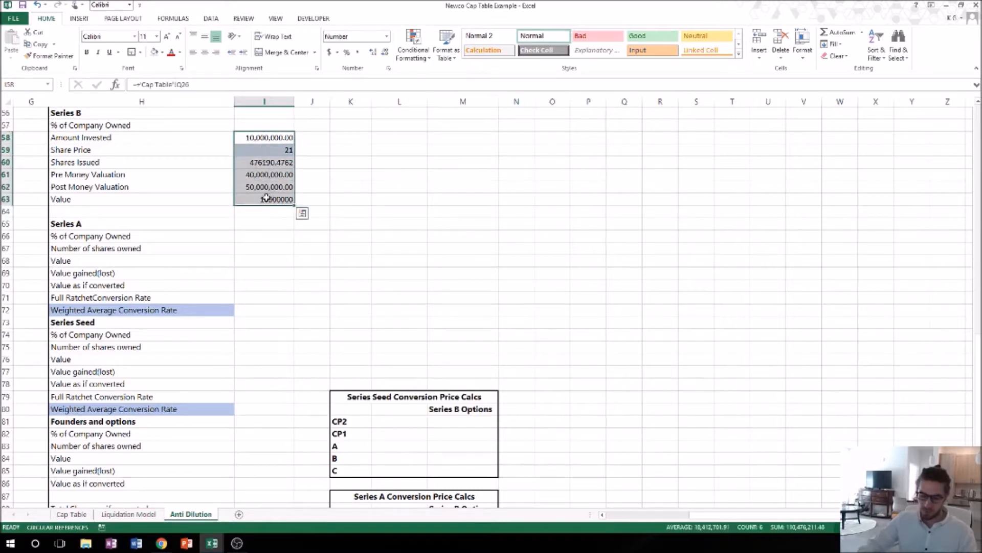
key(alt+h)
key(k)
click(290, 226)
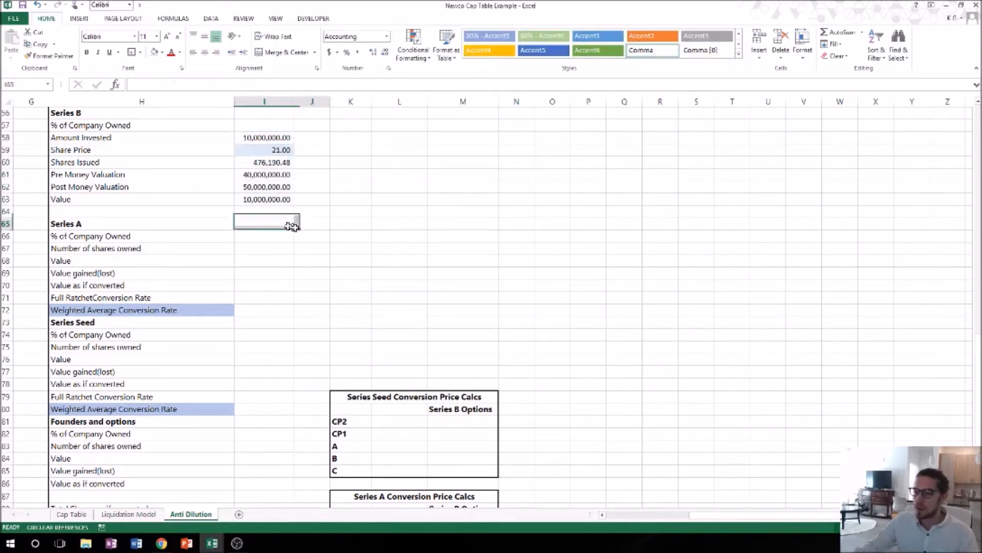
key(shift+Right)
key(alt+Tab)
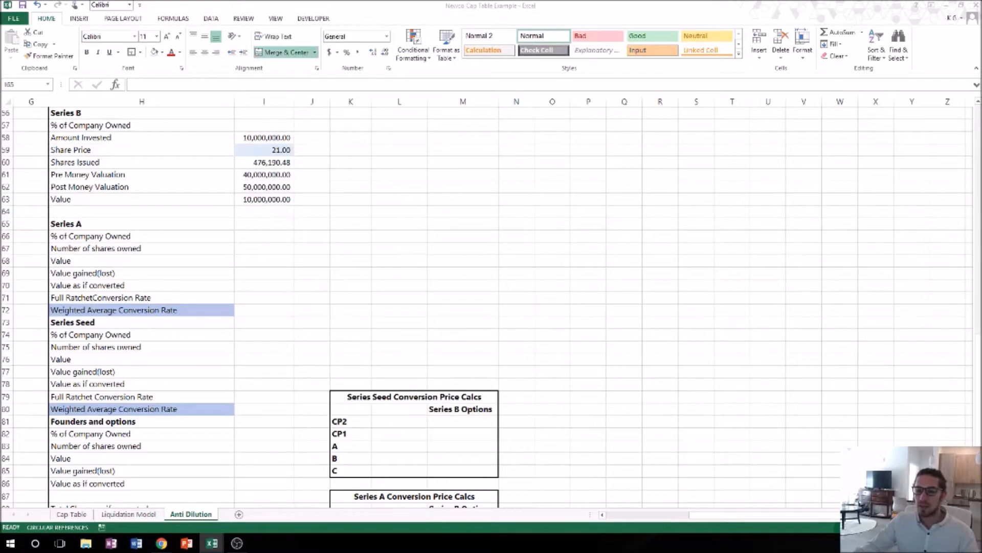
Link the Series B Options cell for A (M83) in the Series Seed Conversion Price Calcs to T25 on the Cap Table sheet
key(alt+Tab)
scroll(491, 323, down, 4)
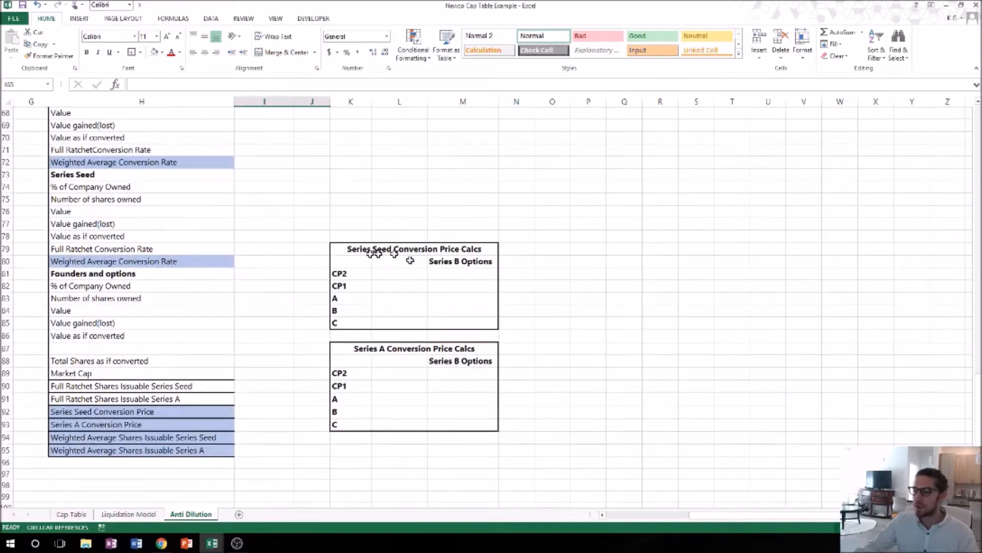
drag(344, 250, 468, 322)
click(562, 300)
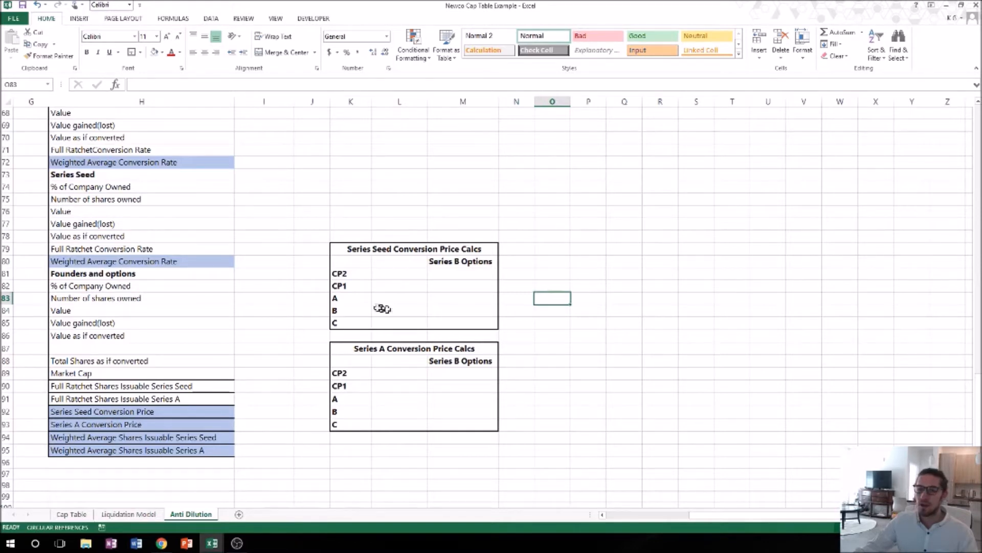
key(Left)
key(Left)
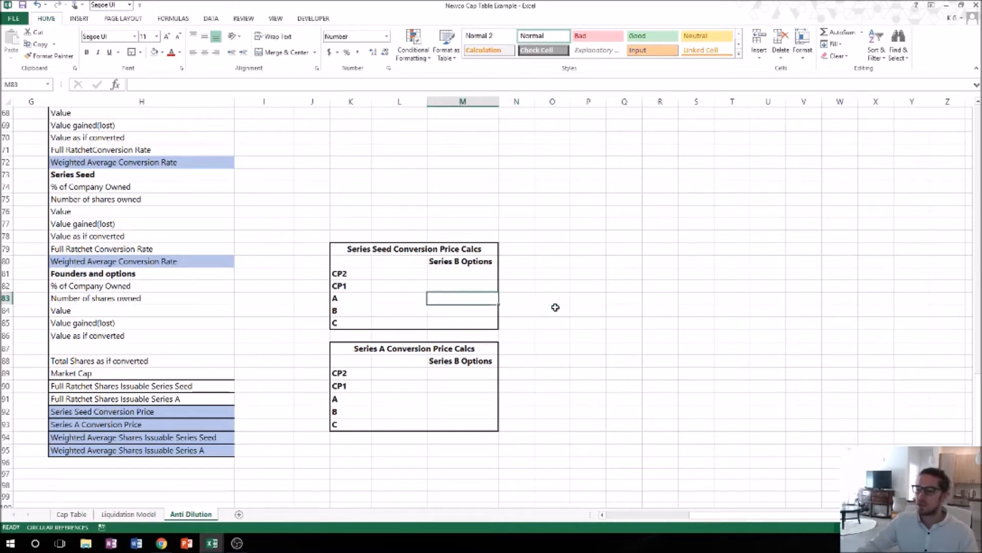
text(+)
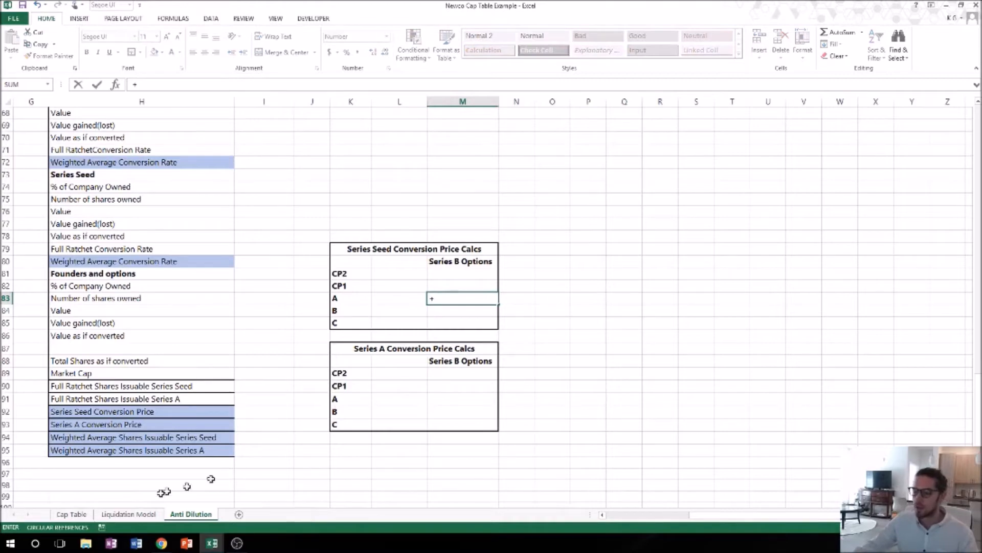
click(71, 514)
click(775, 297)
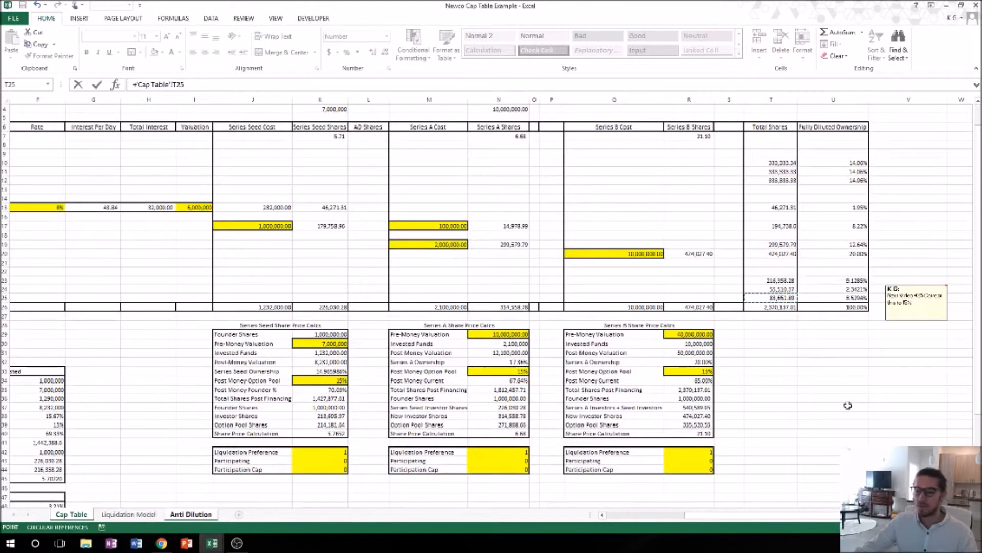
key(Return)
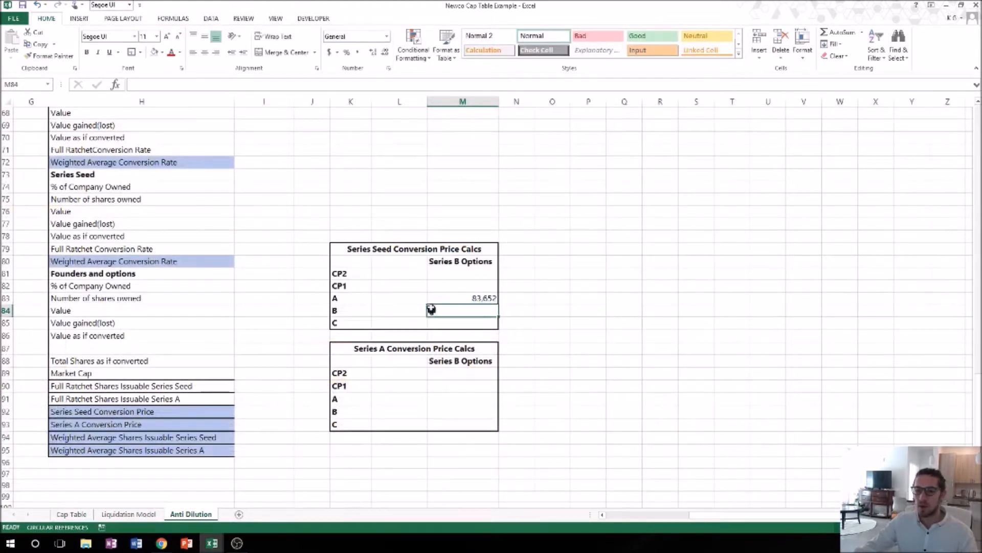
Link CP1 in L82 of the Series B round's Series Seed calculations to the prior round's Series Seed Conversion Price in I52
click(381, 285)
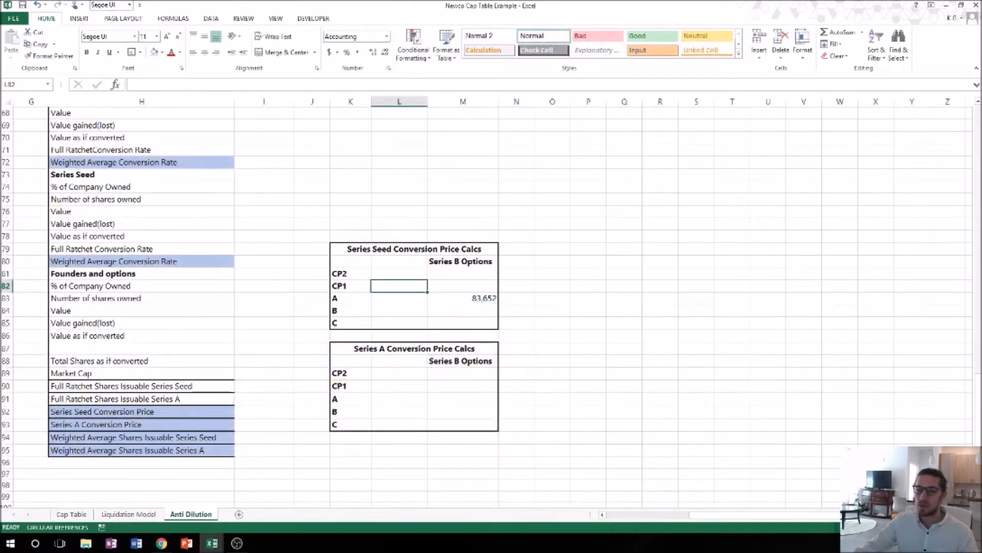
key(alt+Tab)
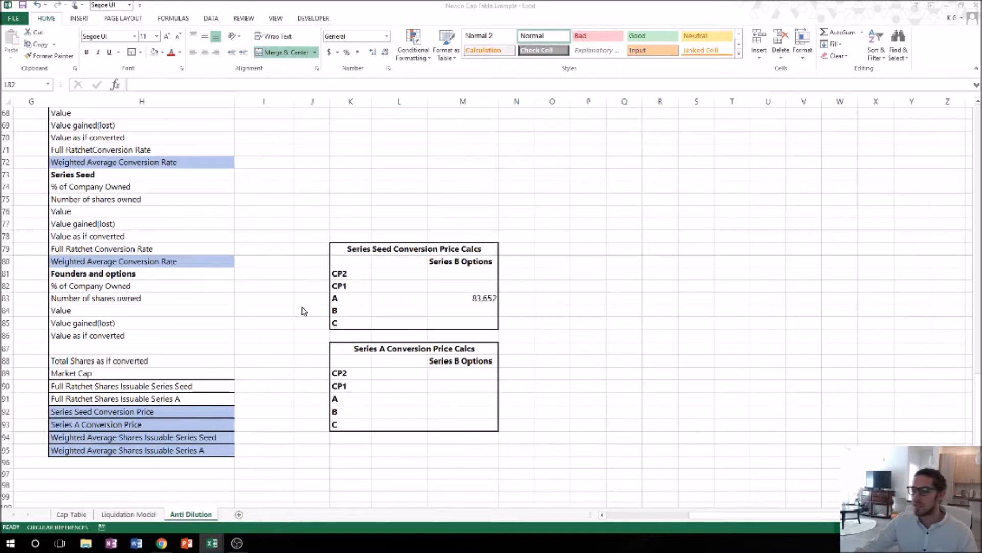
click(396, 290)
text(+)
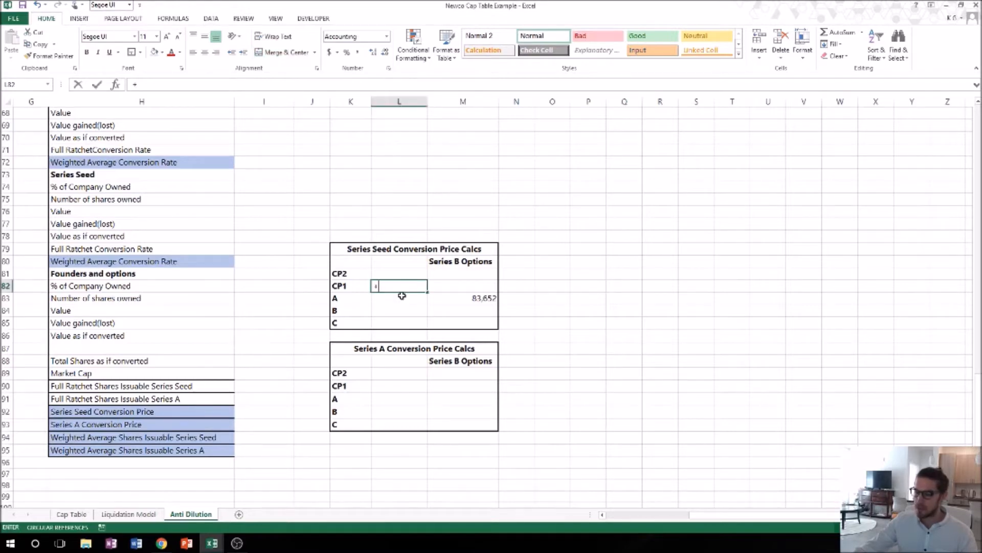
scroll(284, 293, up, 5)
scroll(284, 294, up, 1)
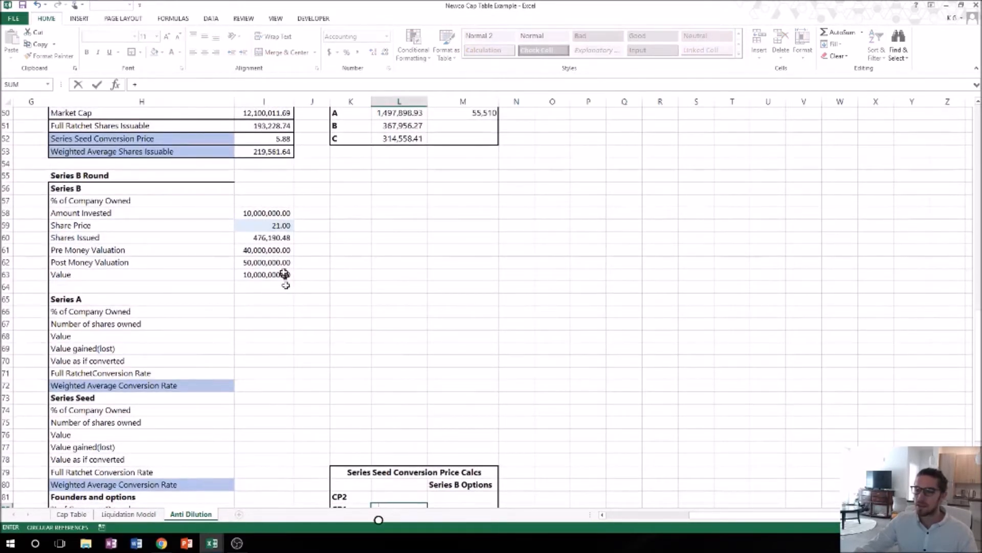
scroll(285, 281, up, 2)
click(269, 213)
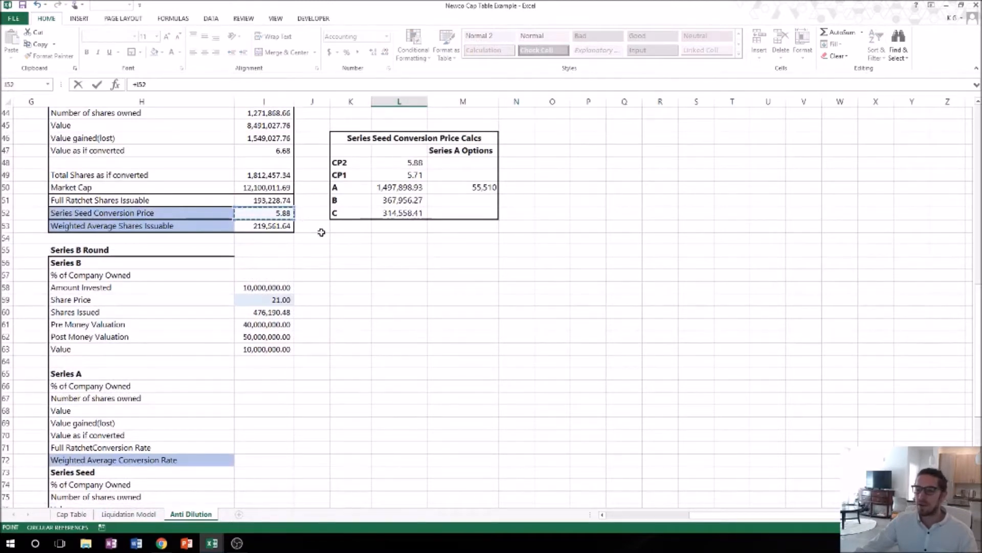
key(Return)
Calculate A in L83 as the prior round's Total Shares as if converted plus the Series B options (I49+M83)
scroll(406, 397, down, 2)
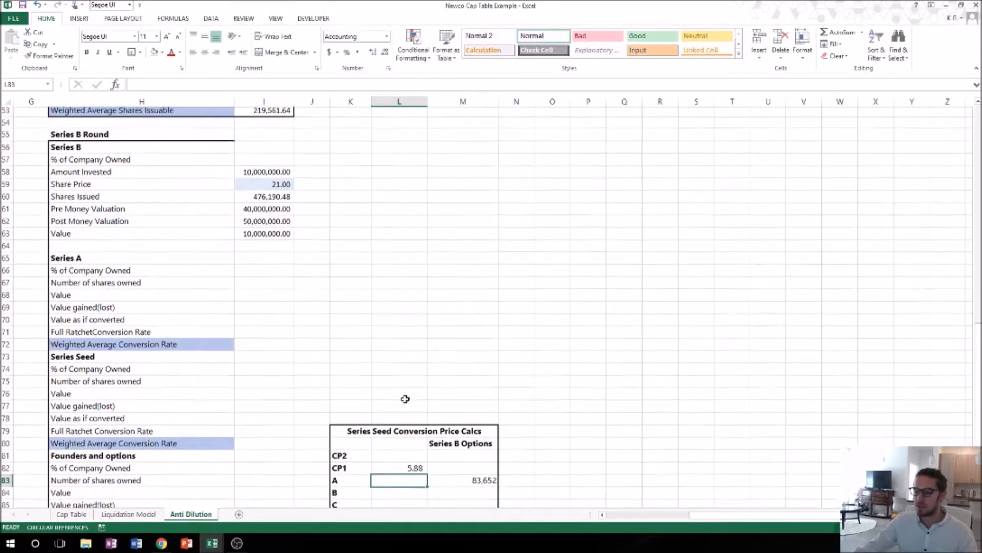
scroll(374, 397, down, 1)
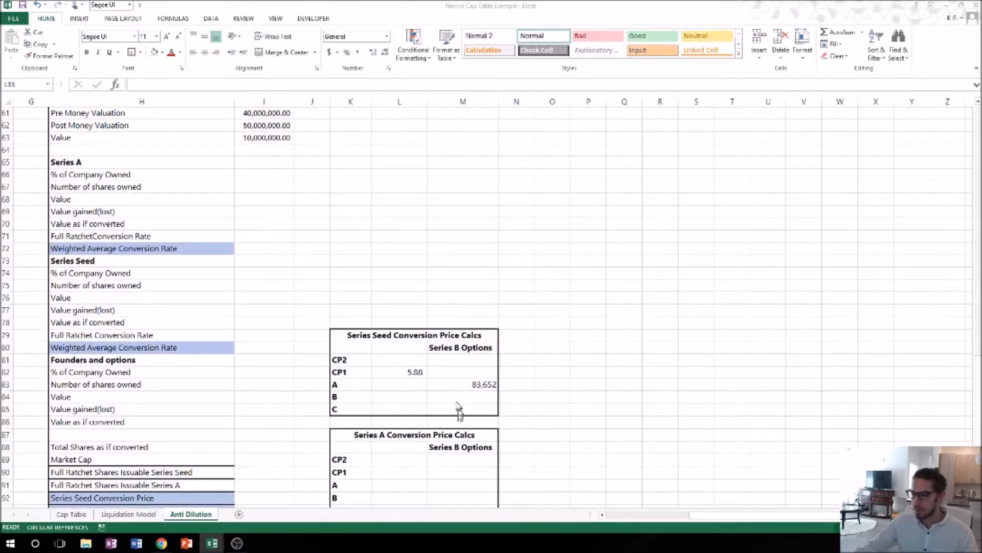
click(399, 385)
text(+)
scroll(328, 282, up, 6)
click(264, 187)
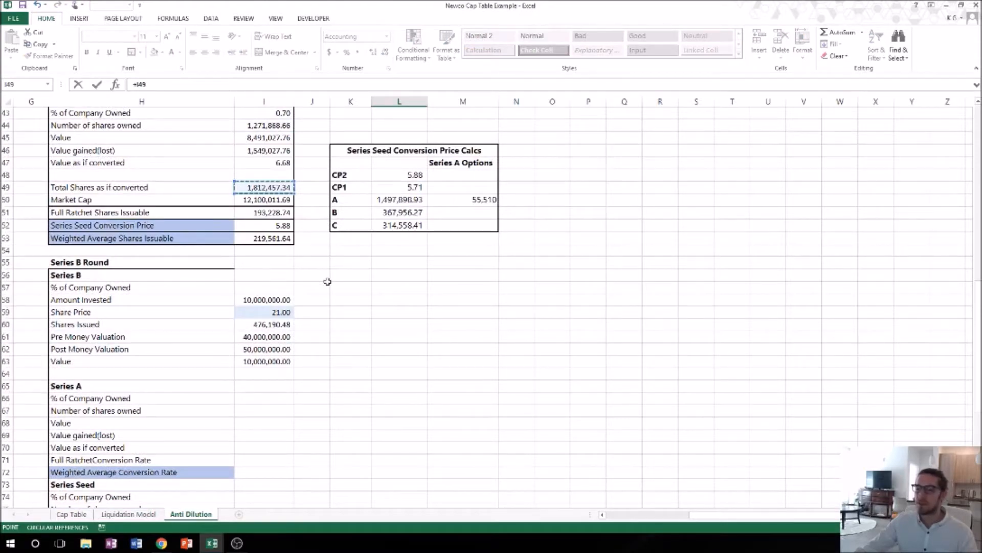
text(+)
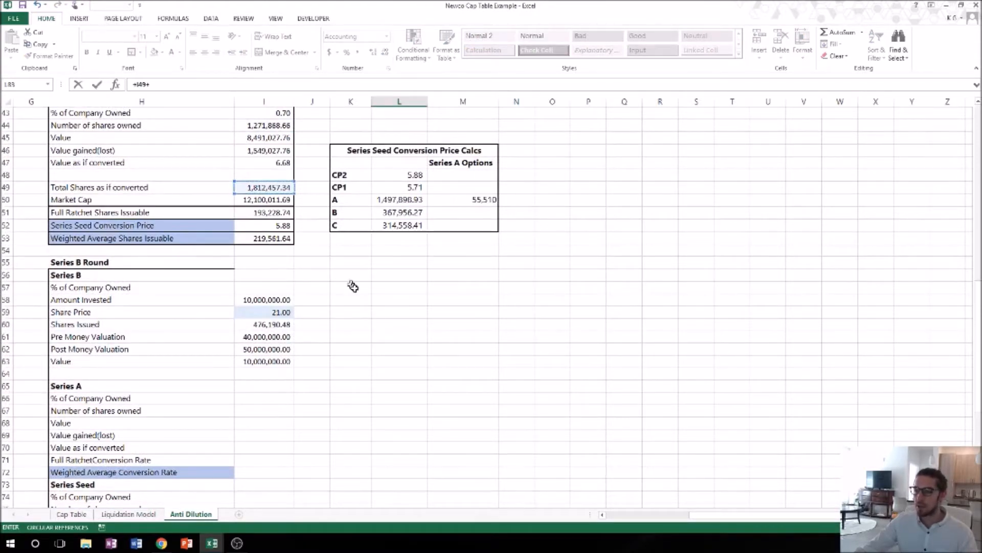
scroll(358, 289, down, 7)
click(486, 353)
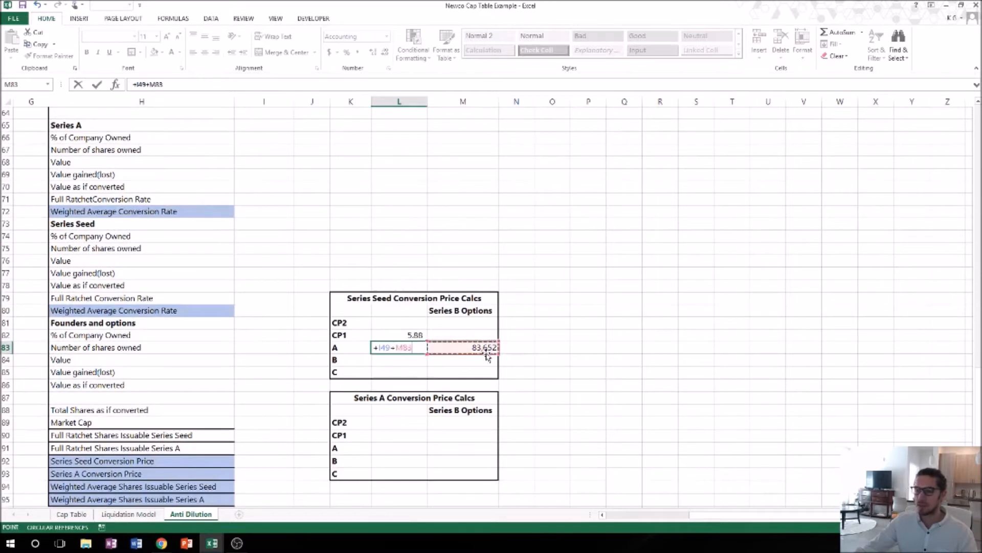
key(Return)
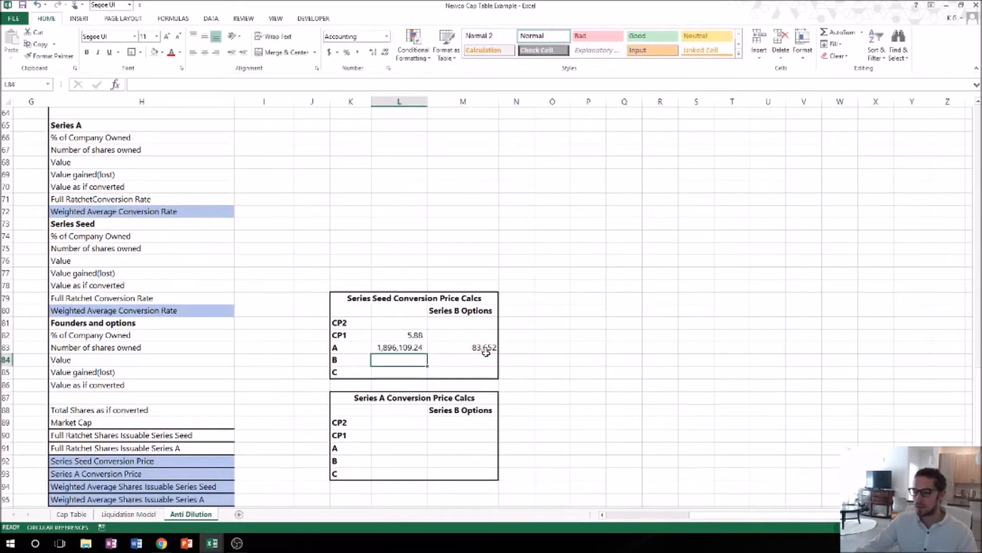
Calculate B in L84 as the Series B Amount Invested divided by CP1 (I58/L82)
key(alt+Tab)
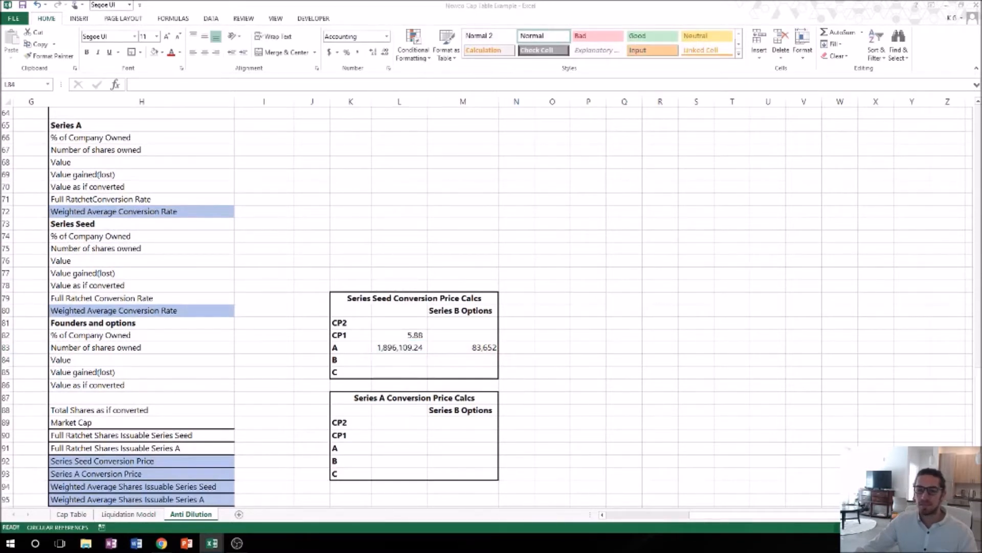
click(395, 360)
text(+)
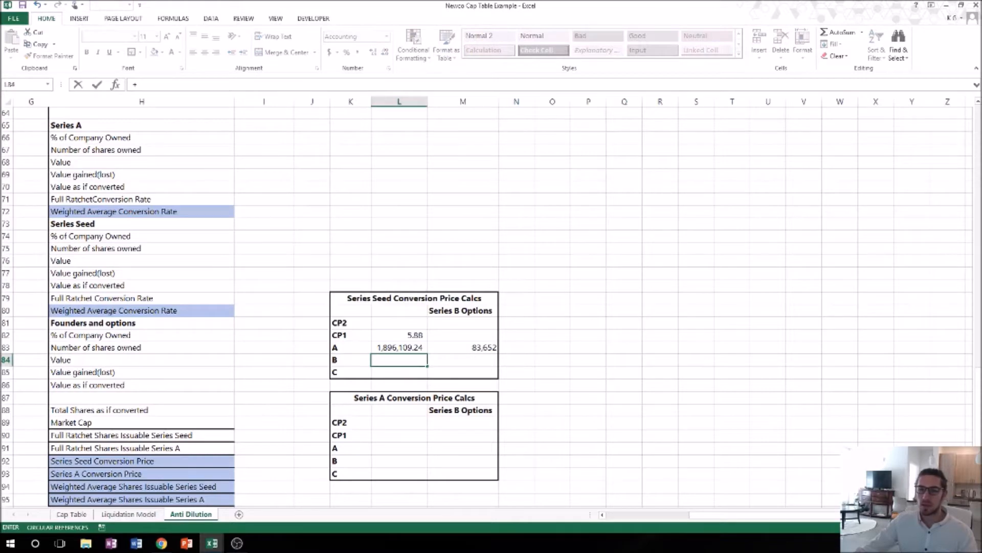
scroll(265, 358, up, 4)
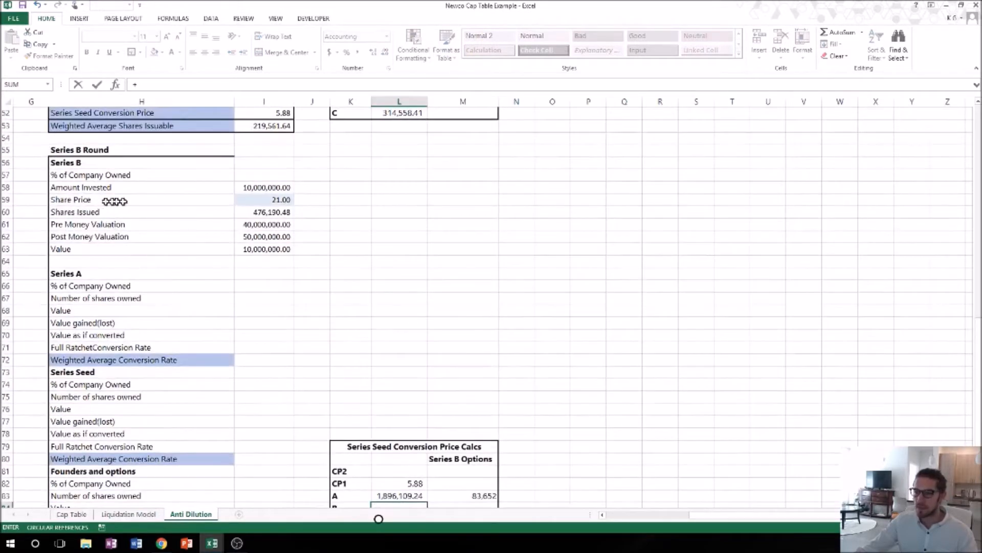
click(264, 186)
text(/)
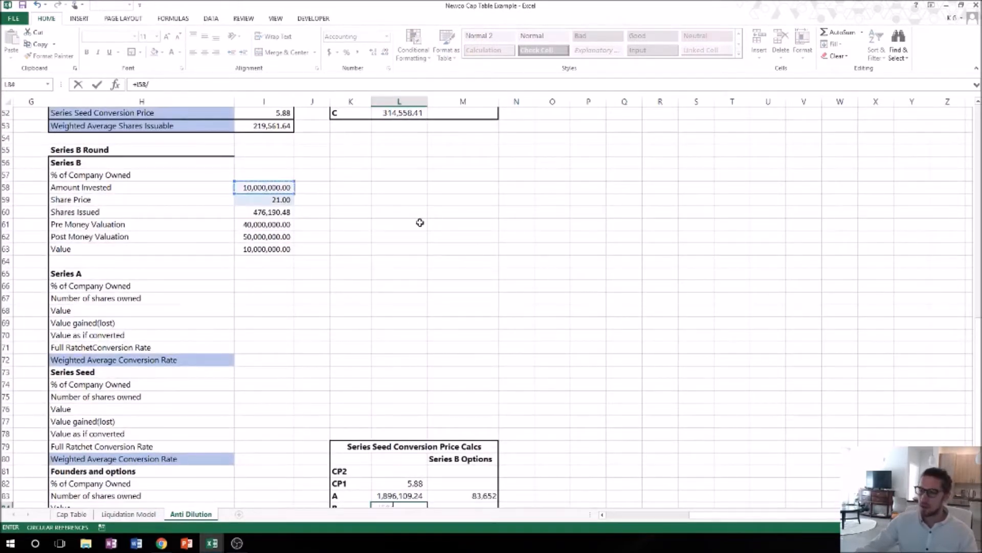
scroll(419, 223, down, 3)
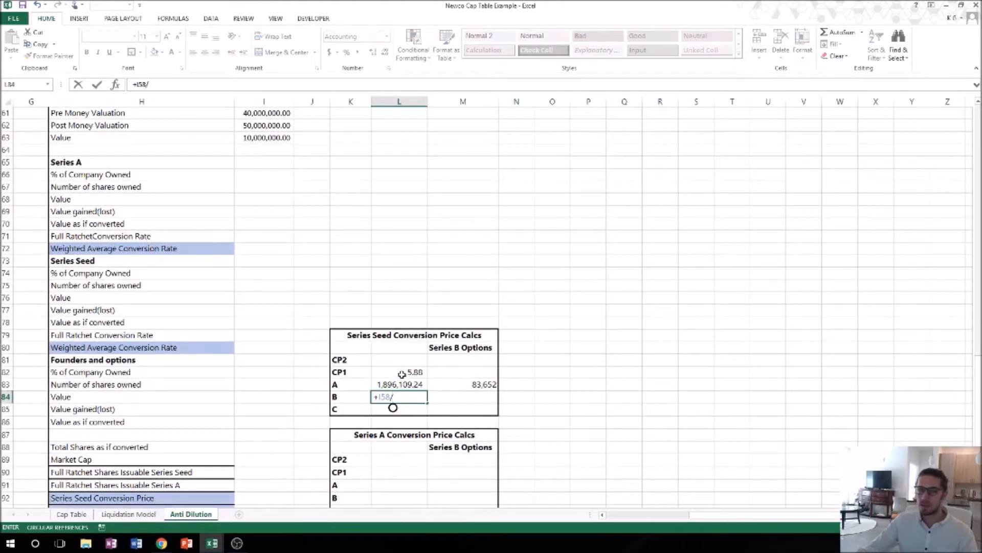
click(402, 372)
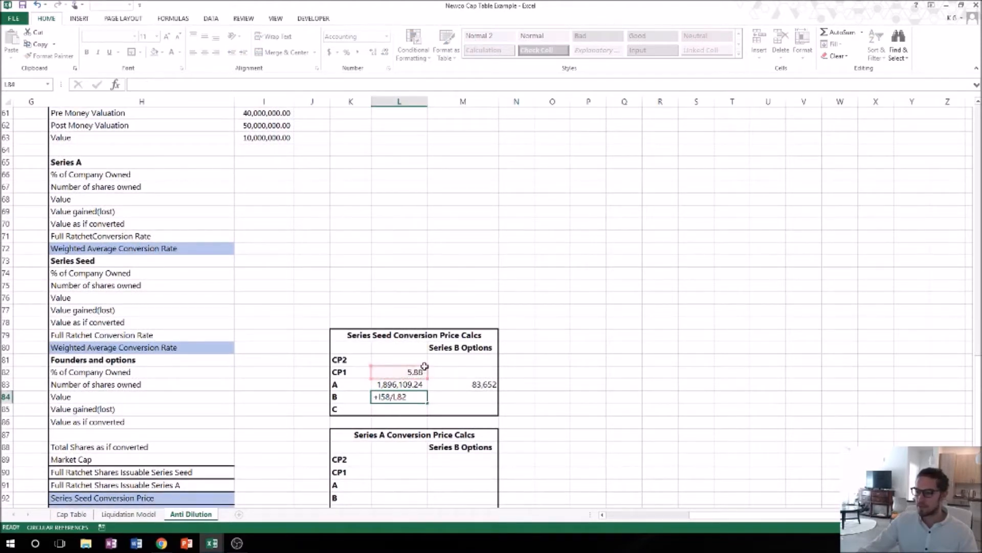
key(Return)
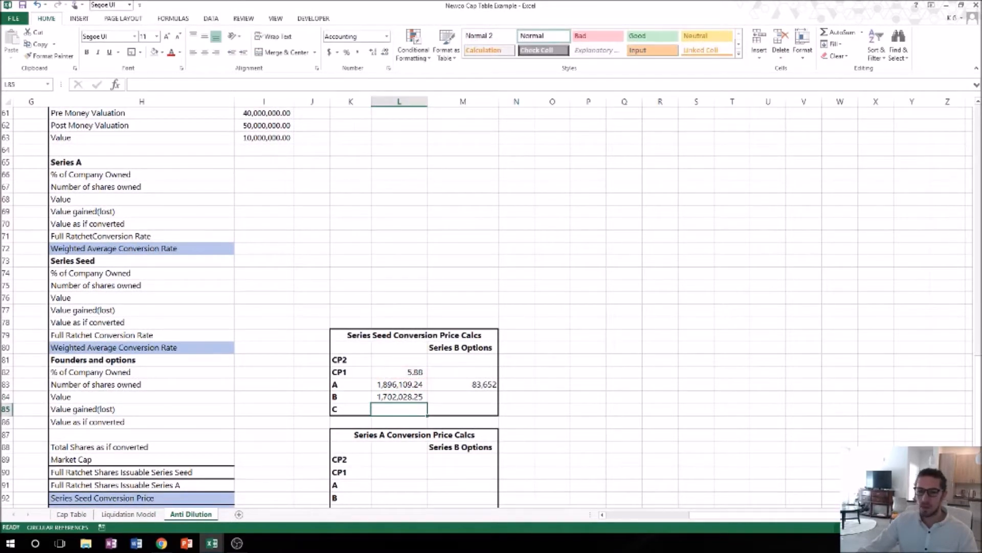
Link C in L85 to the Series B Shares Issued in I60
key(alt+Tab)
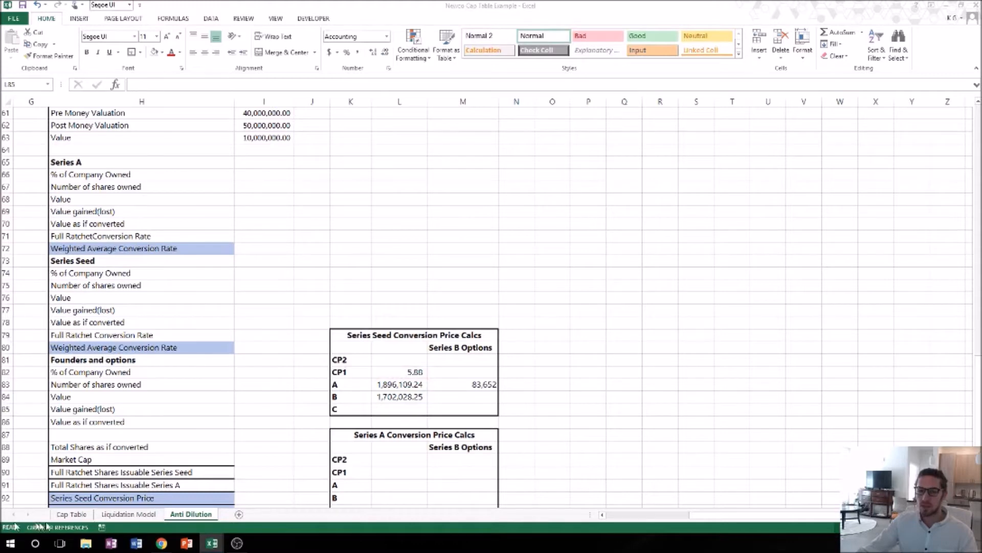
click(408, 409)
text(+)
scroll(366, 322, up, 4)
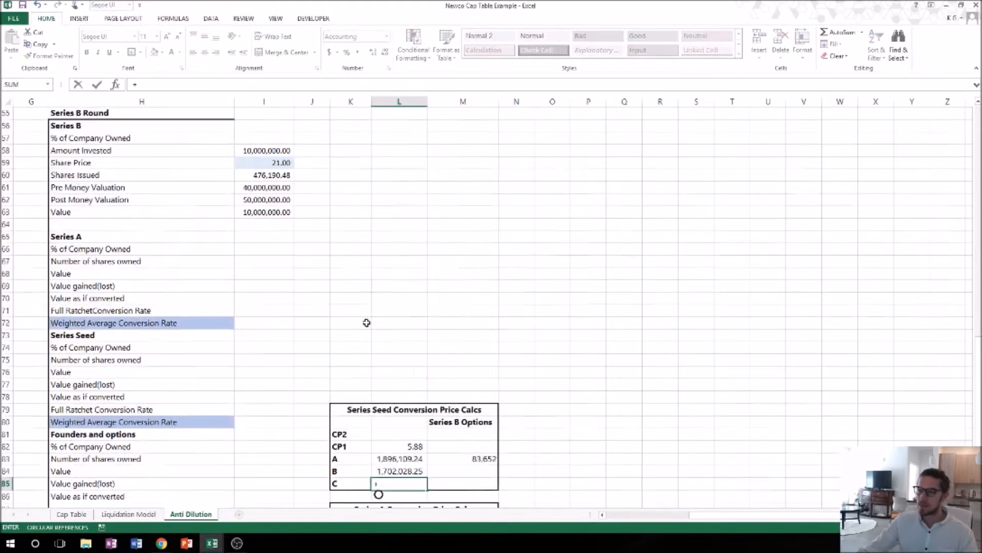
click(260, 251)
key(Return)
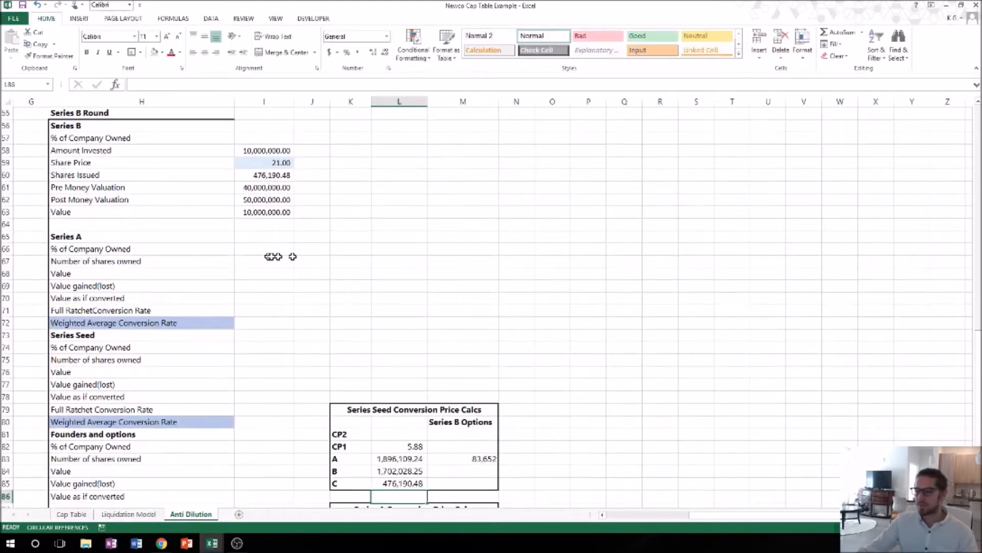
scroll(401, 316, down, 3)
scroll(401, 319, down, 1)
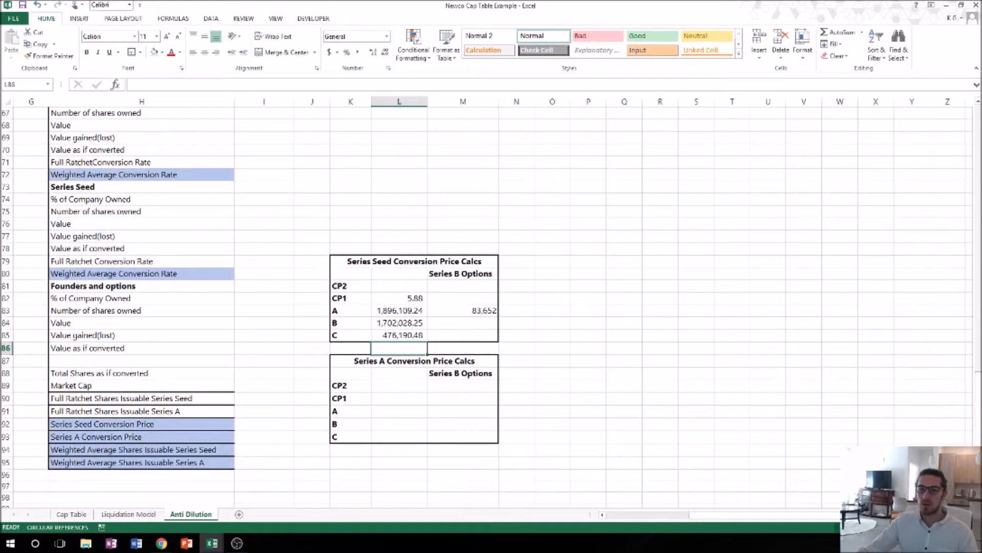
key(alt+Tab)
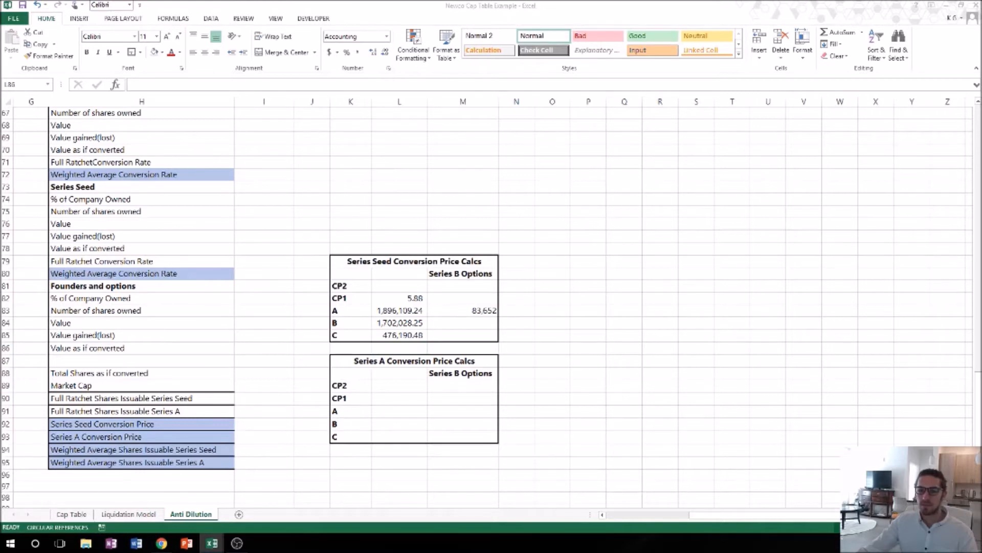
click(397, 287)
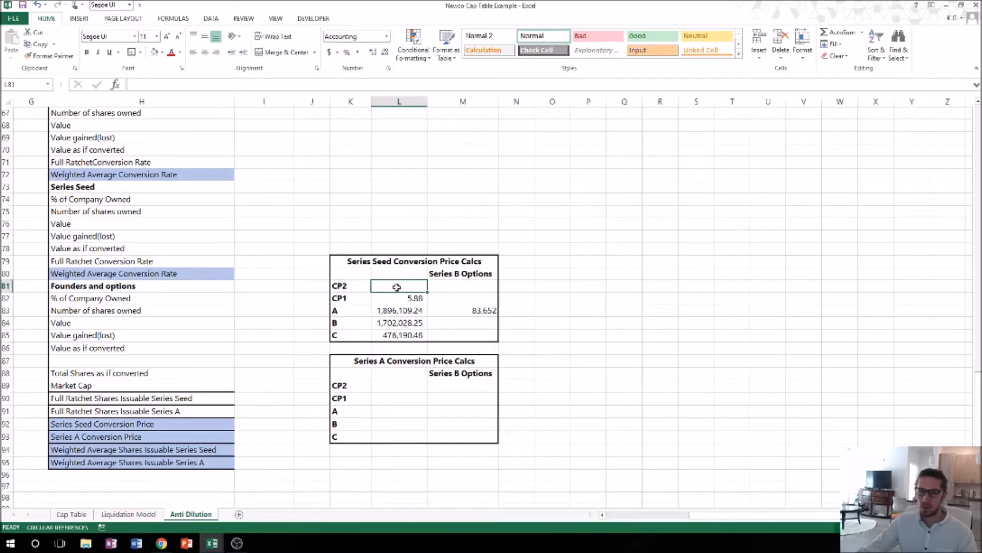
text(+)
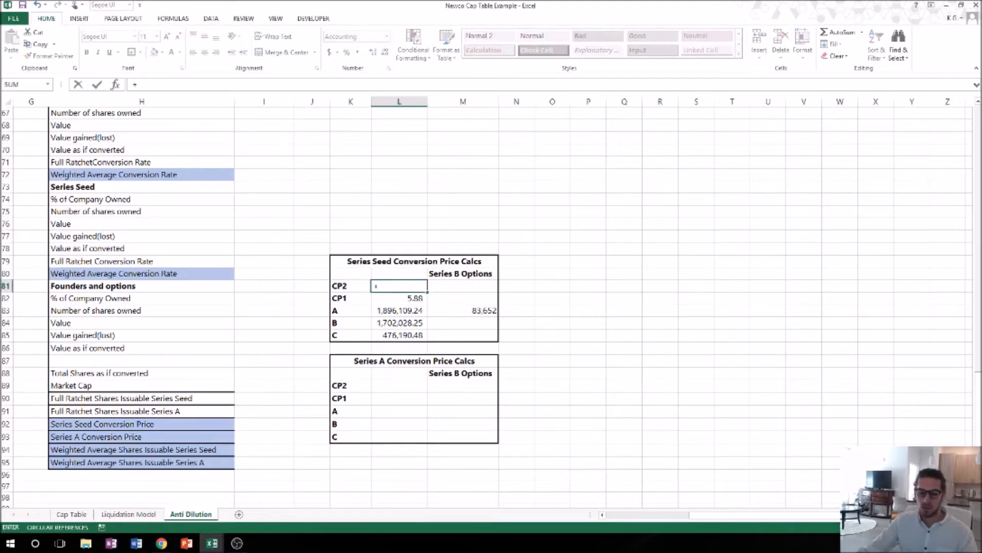
key(Escape)
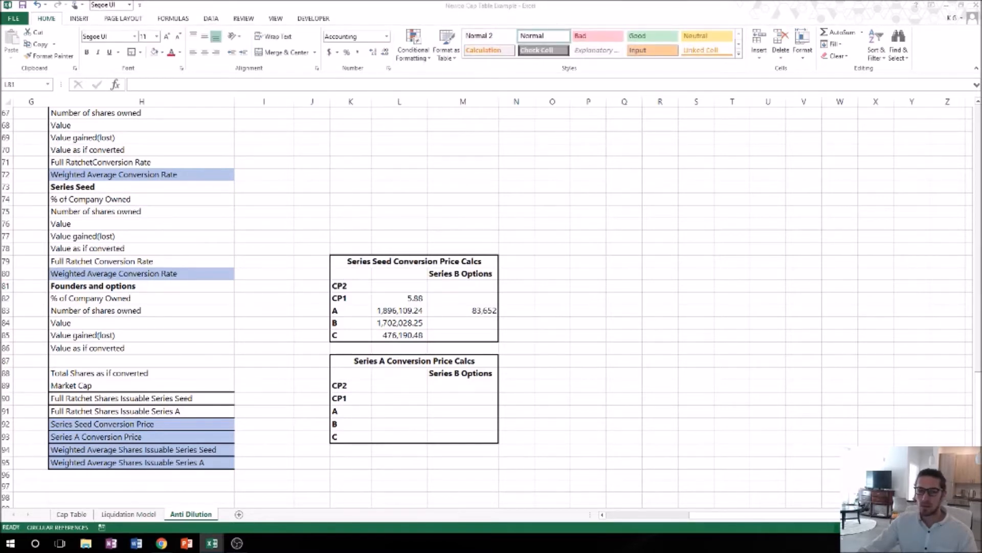
Copy the CP2 formula from the prior round's Series Seed calculations in L48 into L81 for the Series B round
click(407, 285)
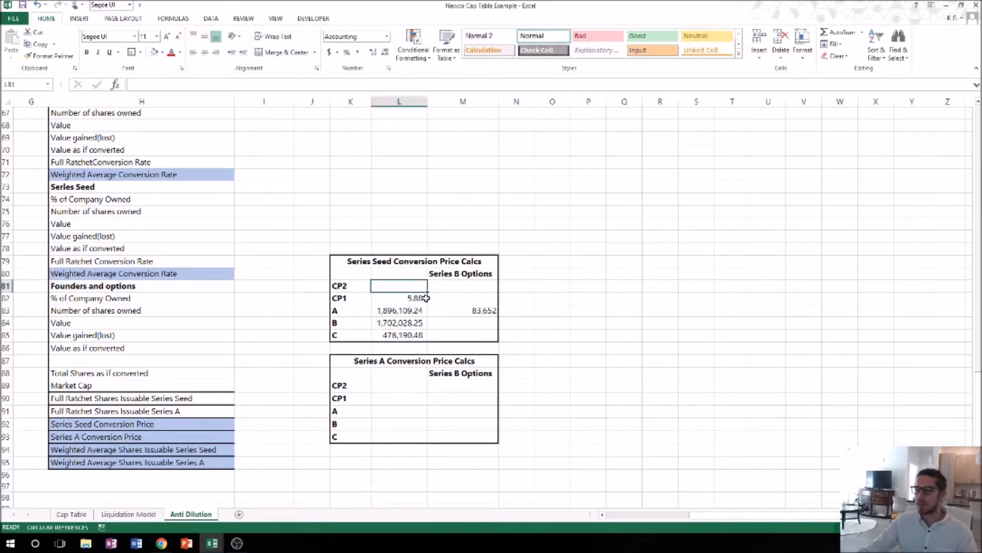
scroll(426, 298, up, 7)
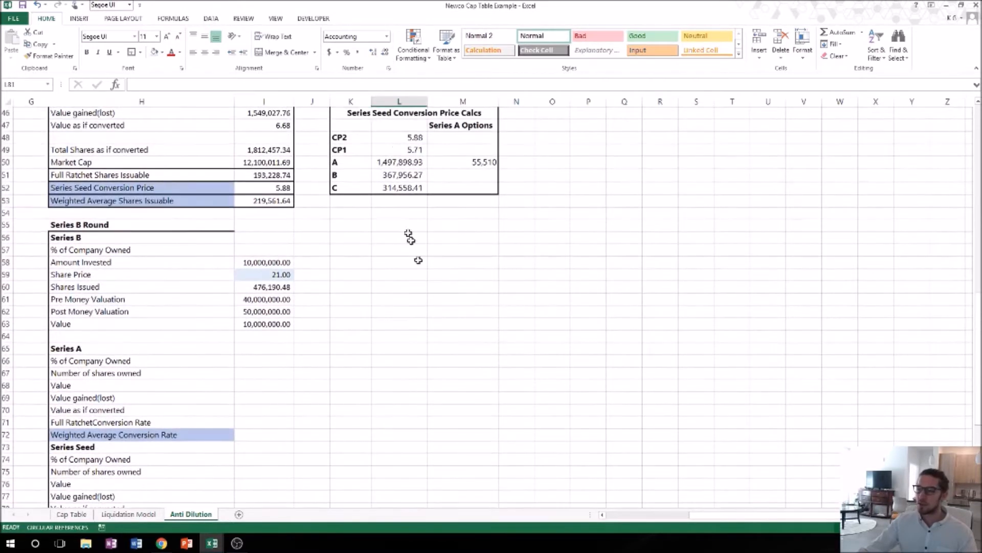
click(400, 137)
scroll(428, 306, down, 5)
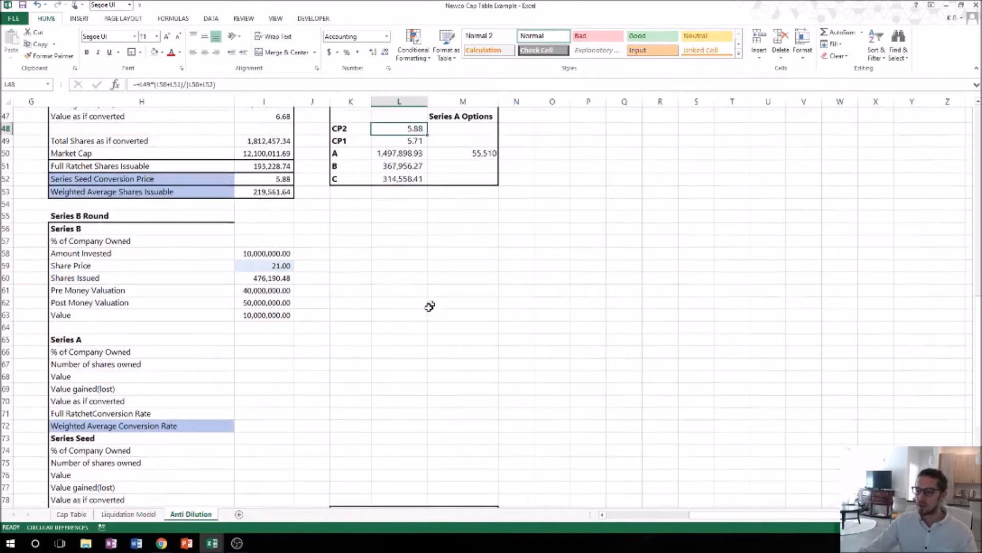
key(ctrl+c)
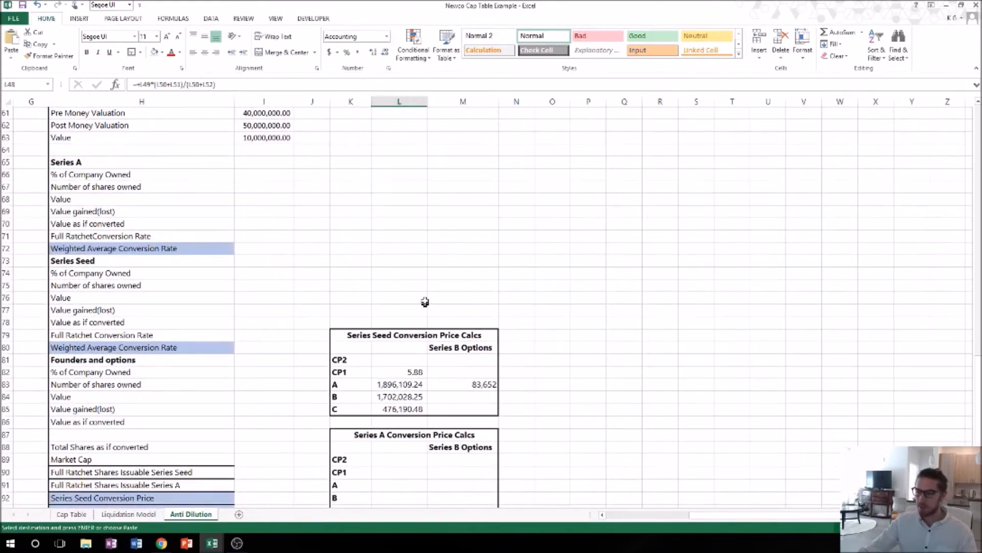
scroll(427, 303, up, 3)
scroll(426, 300, down, 4)
click(417, 323)
key(ctrl+v)
key(Return)
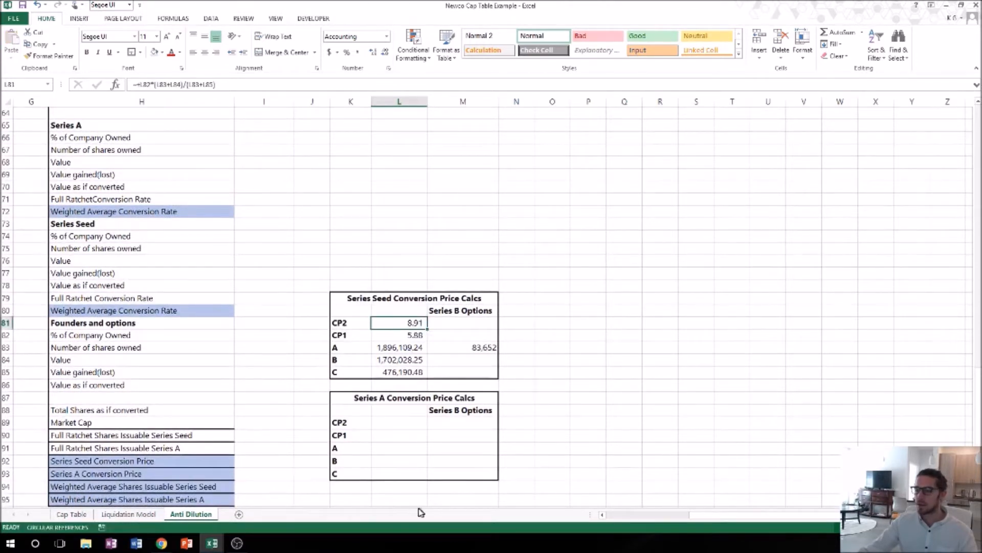
double_click(400, 323)
key(Return)
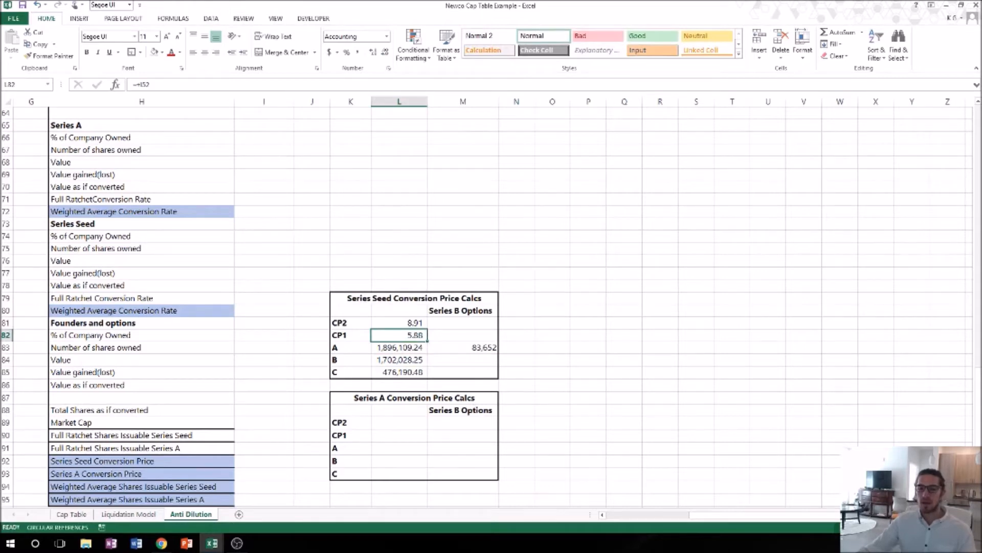
Link the Series B round's Series Seed Conversion Price in I92 to CP2 in L81
click(264, 447)
click(264, 463)
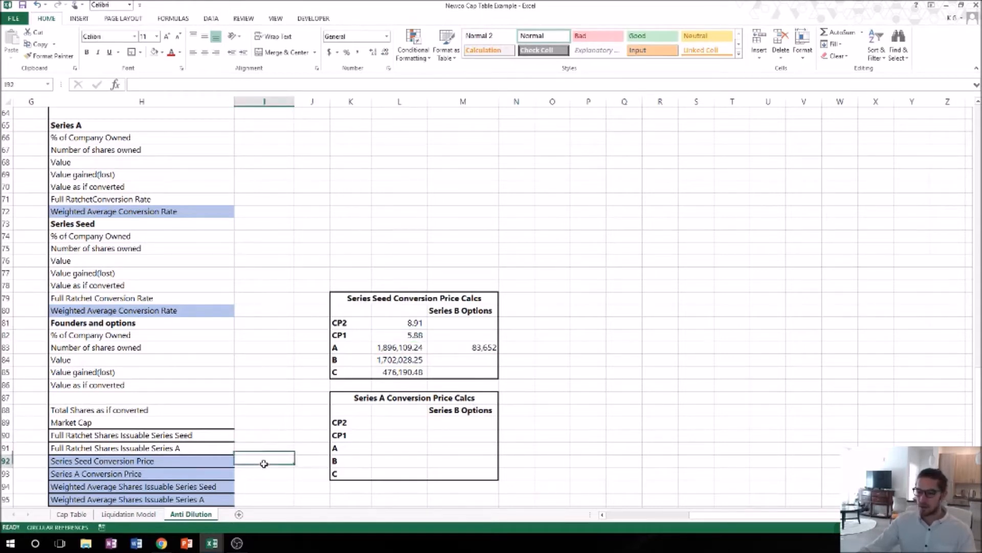
text(+)
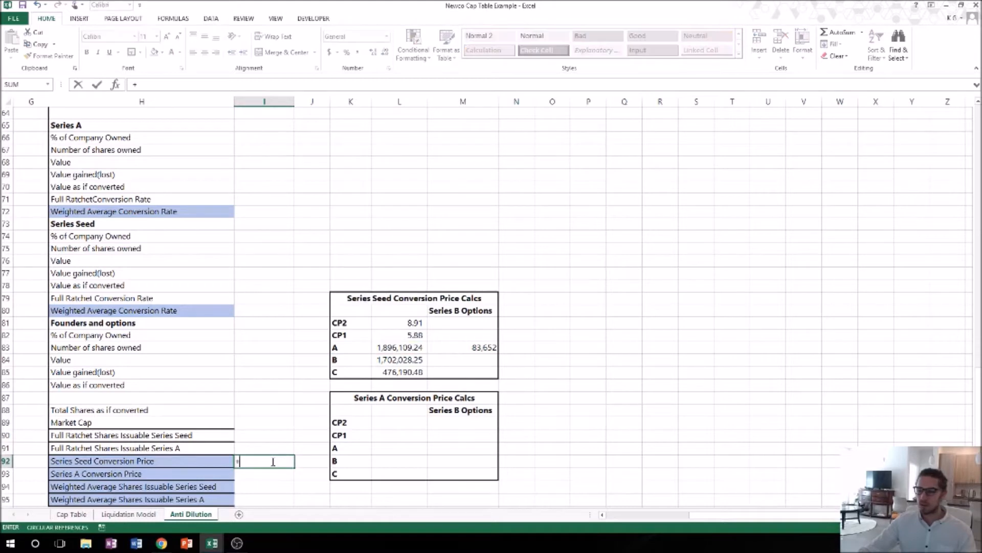
click(415, 323)
key(Return)
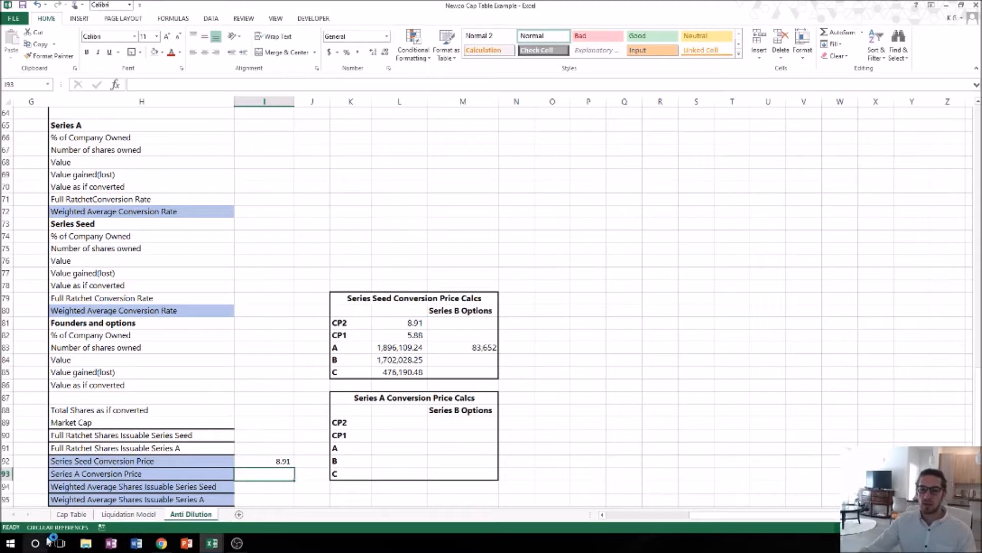
Calculate Weighted Average Shares Issuable Series Seed in I94 as Series Seed Shares Issued times Share Price over the Series Seed Conversion Price (I9*(I8/I92))
click(310, 486)
scroll(269, 484, down, 1)
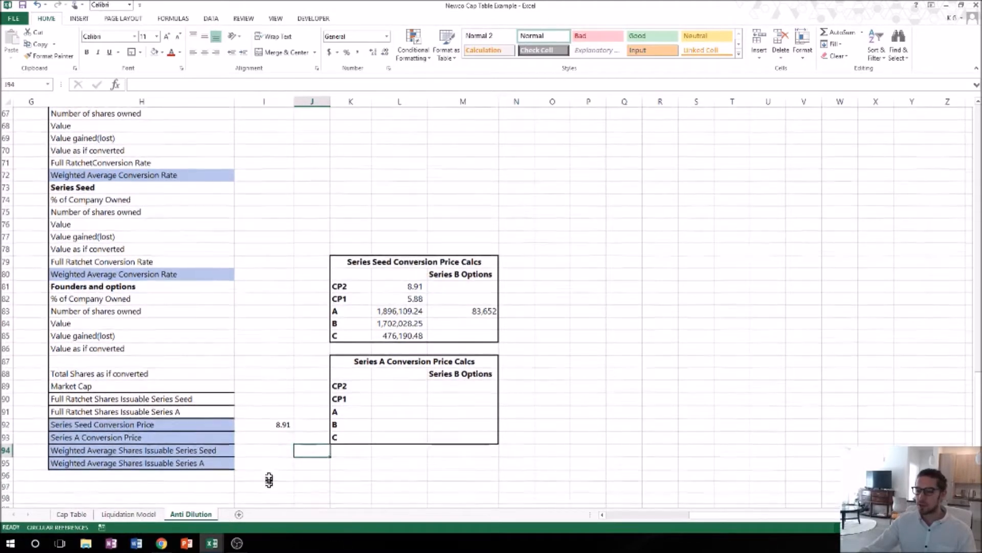
click(286, 450)
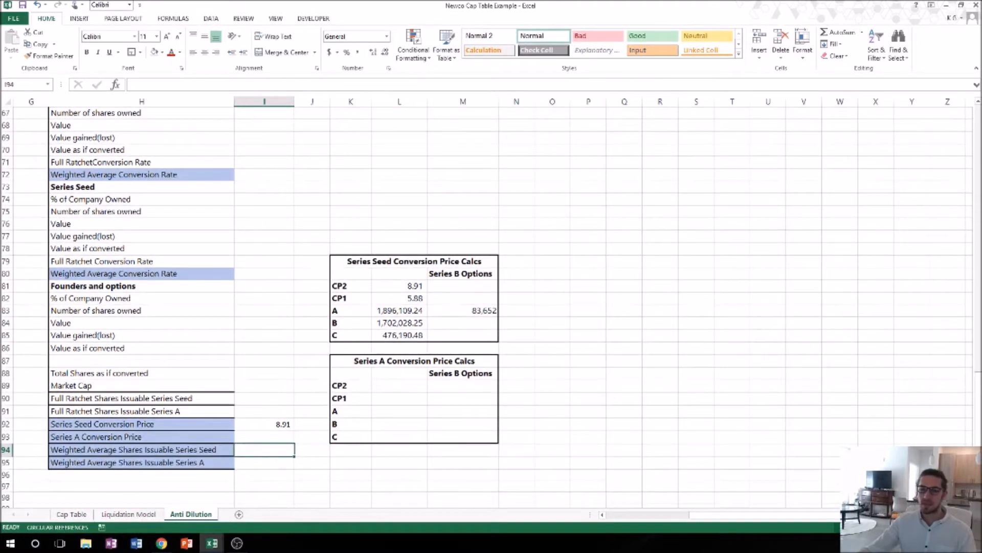
key(alt+Tab)
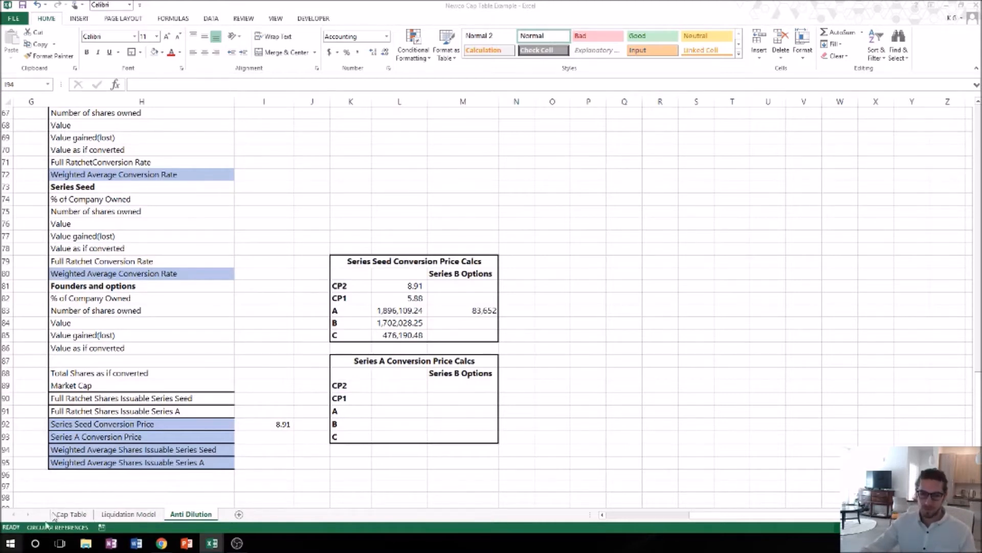
click(266, 450)
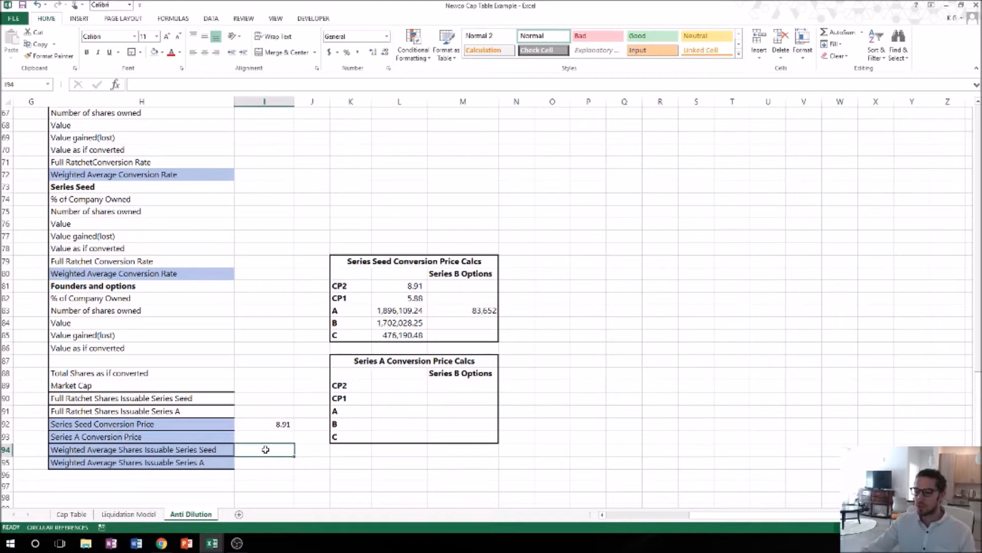
text(+)
scroll(258, 425, up, 20)
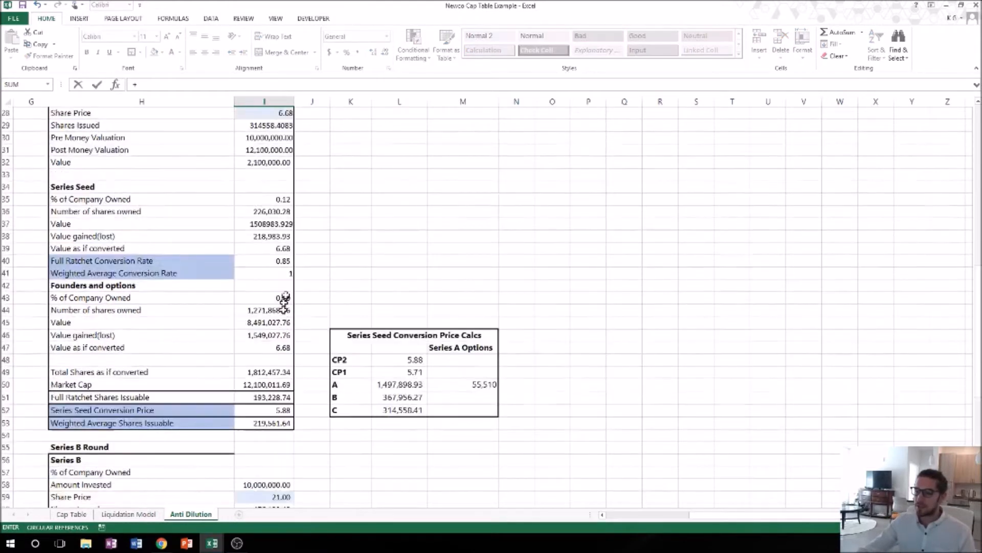
click(245, 210)
text(*()
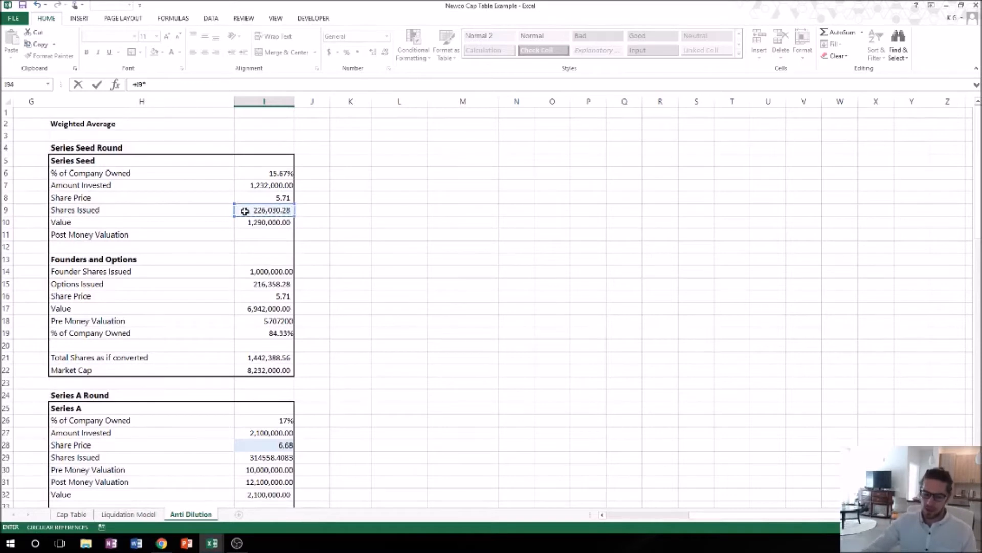
click(253, 197)
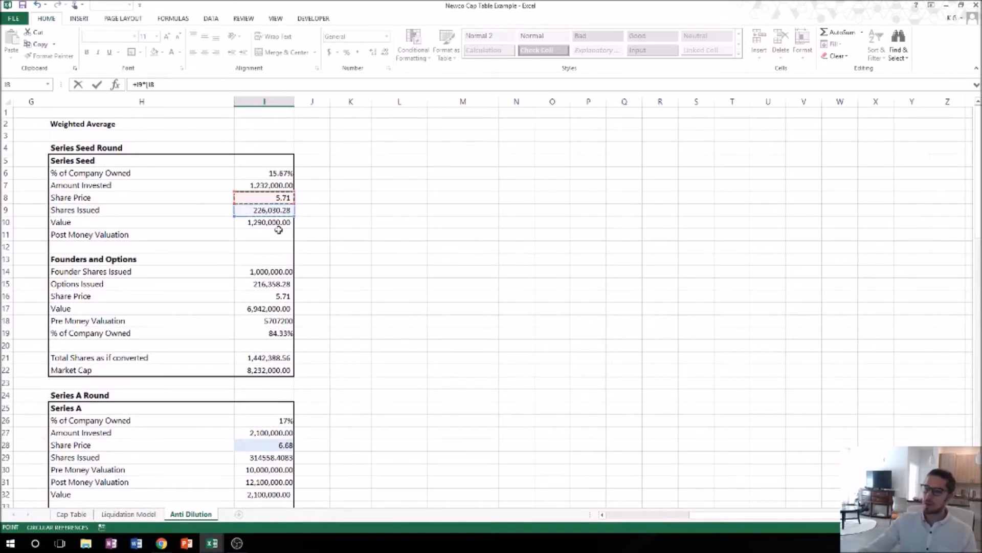
text(/)
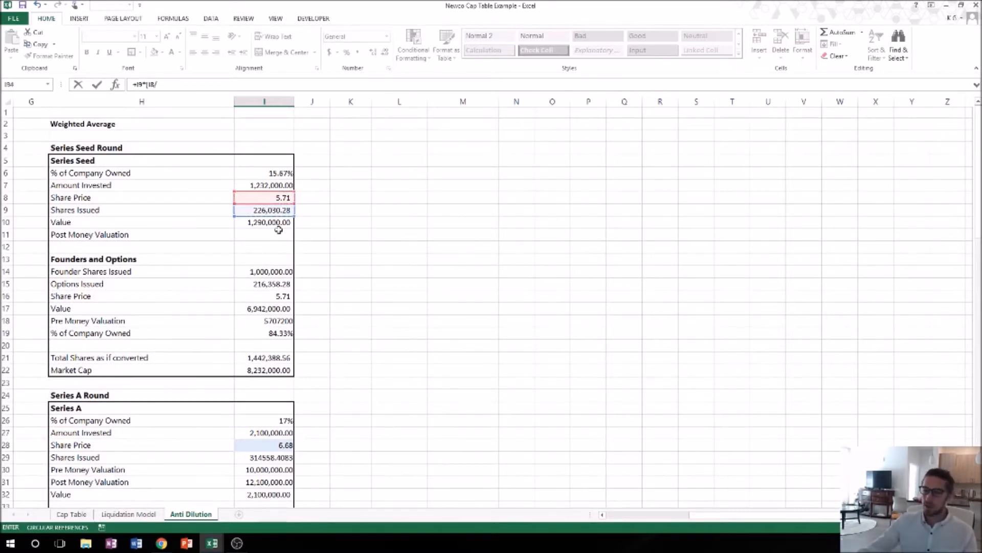
scroll(306, 261, down, 14)
scroll(305, 261, down, 8)
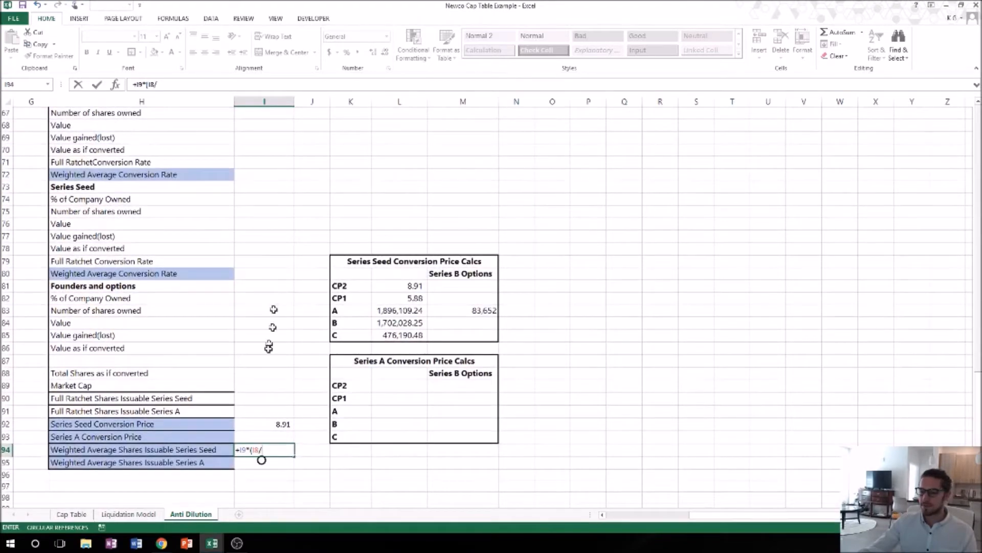
click(276, 424)
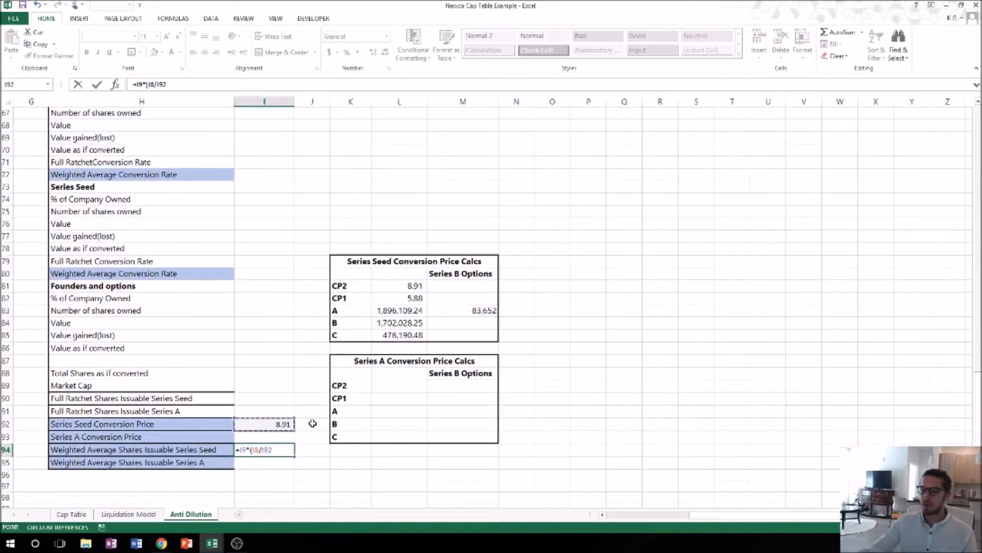
key(Return)
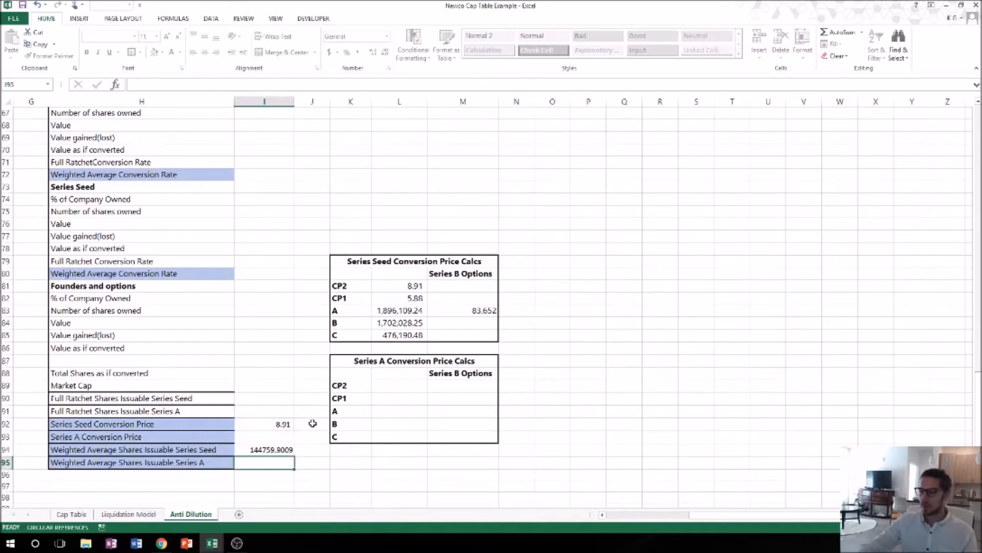
Format the Weighted Average Shares Issuable Series Seed value in I94 with the comma number style
click(266, 449)
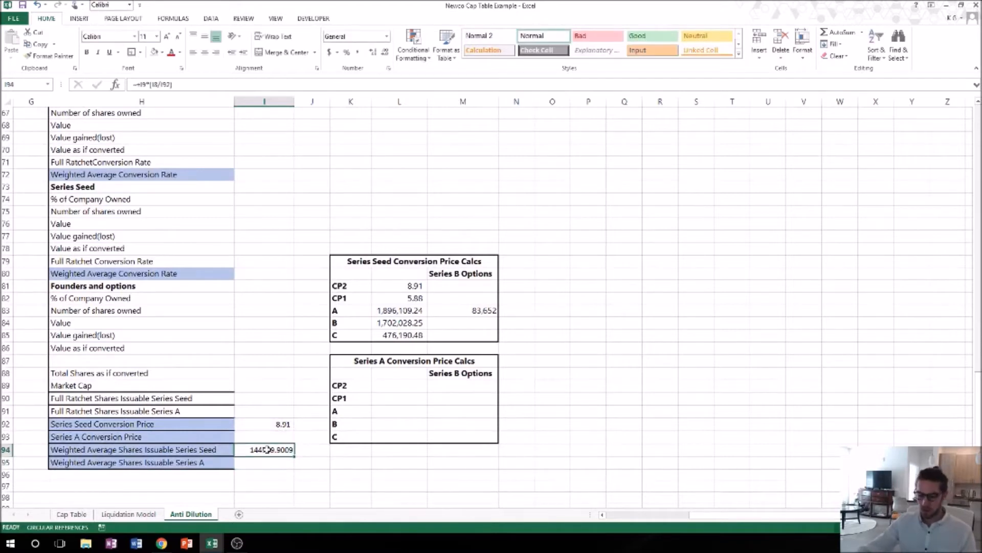
key(alt+h)
key(k)
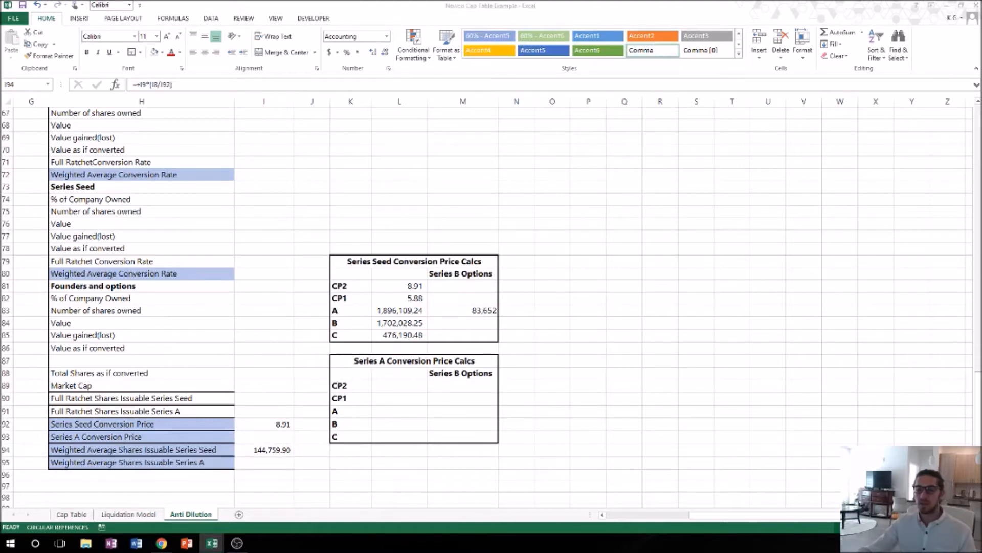
Calculate the Series B round's Series Seed Number of shares owned in I75 with the formula IF(I59>I8,I9,I94)
click(253, 213)
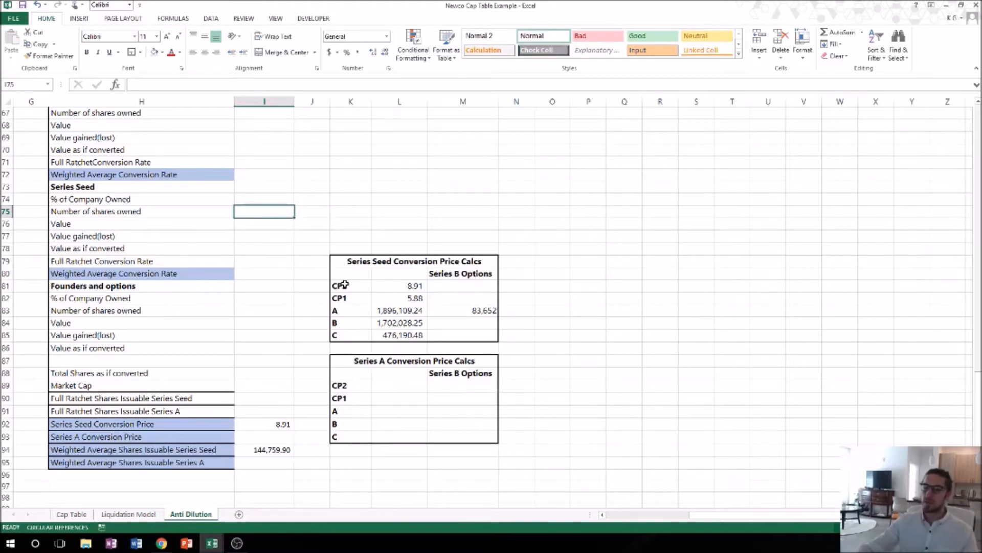
text(+)
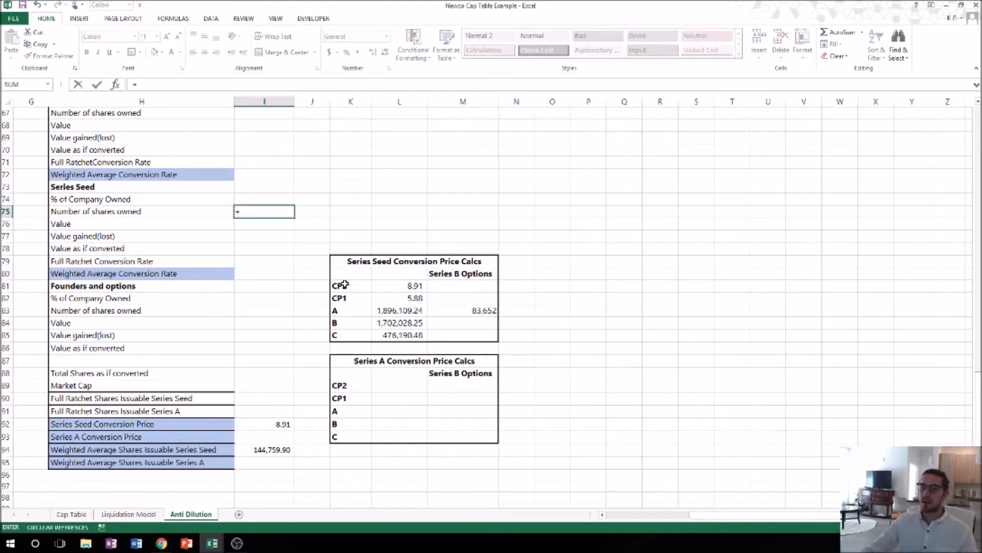
text(IF()
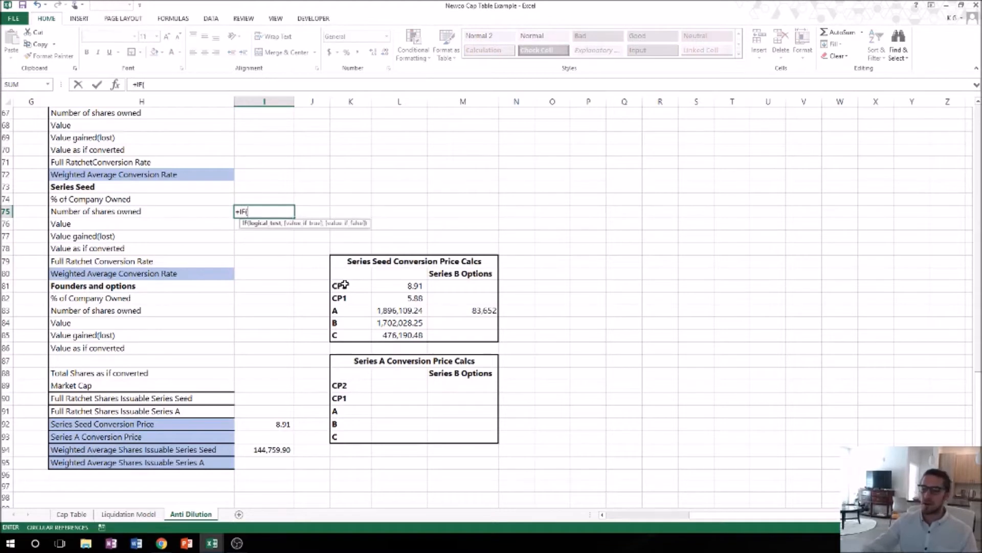
scroll(292, 274, up, 4)
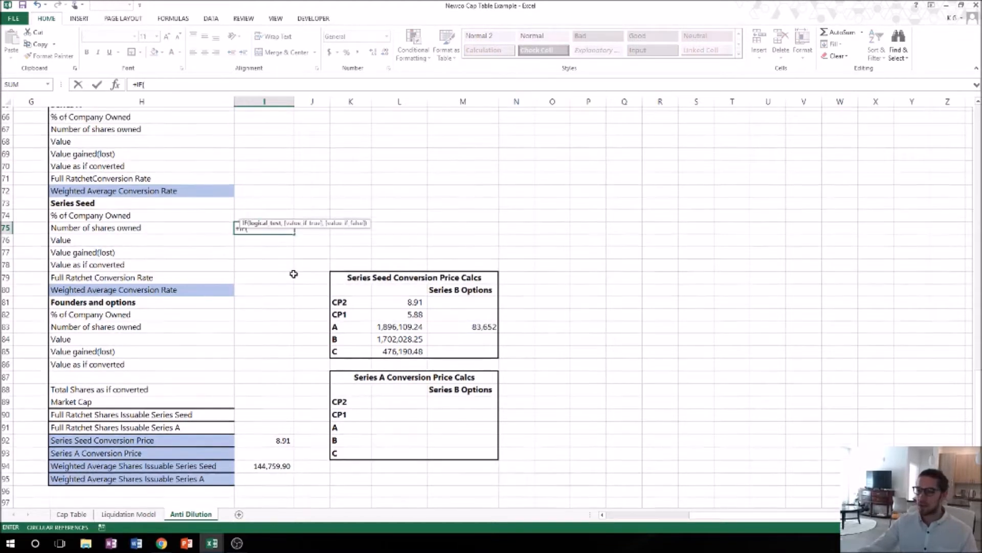
click(266, 162)
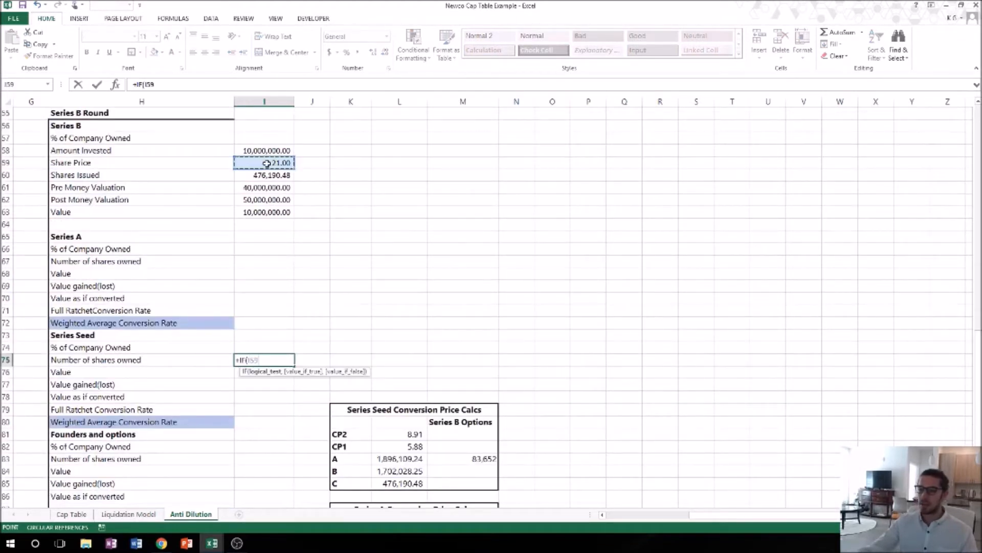
text(>)
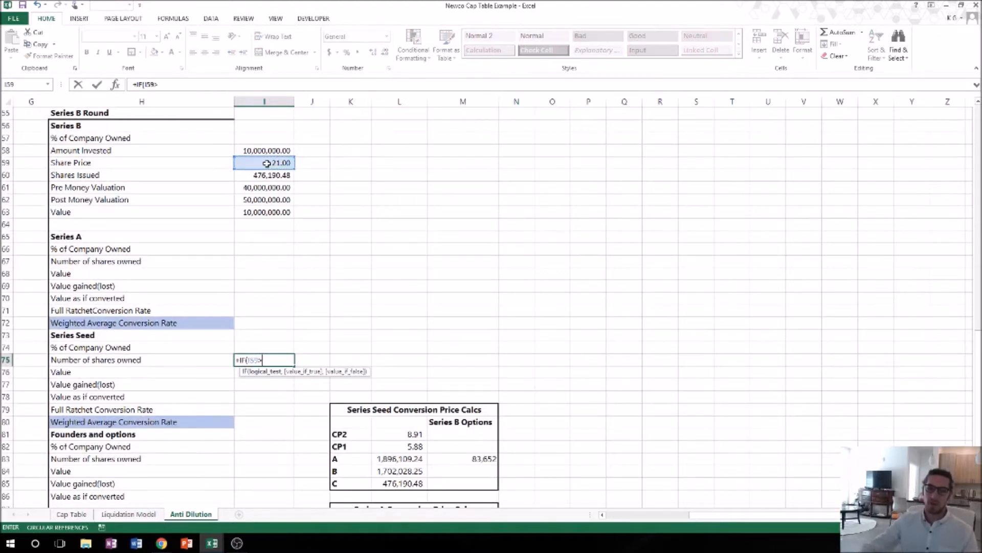
scroll(287, 193, up, 4)
scroll(286, 192, up, 14)
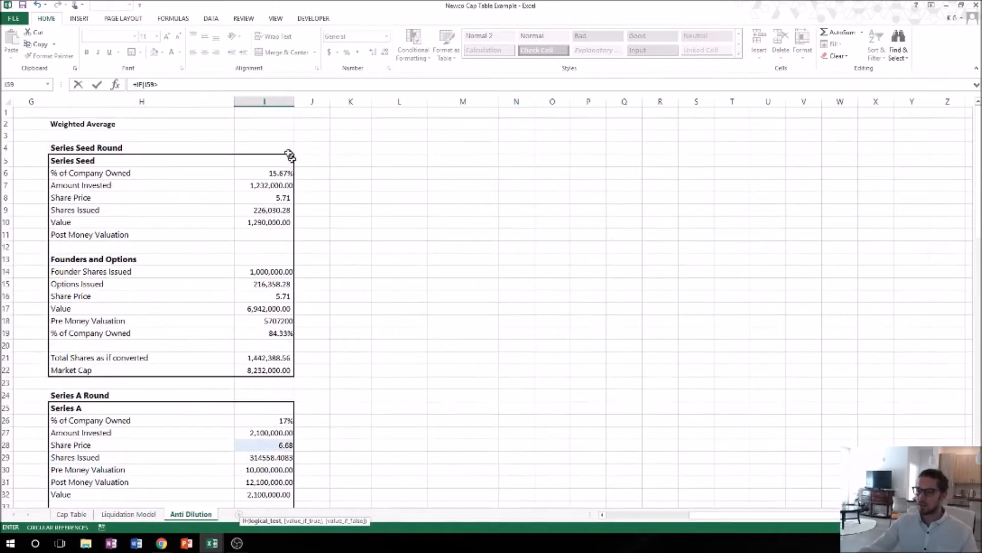
click(273, 195)
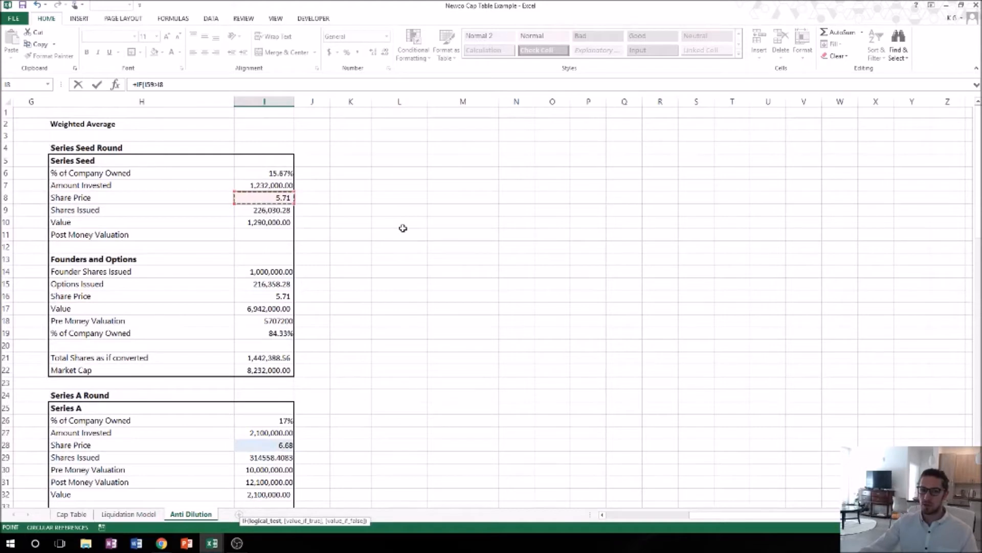
text(,)
click(287, 211)
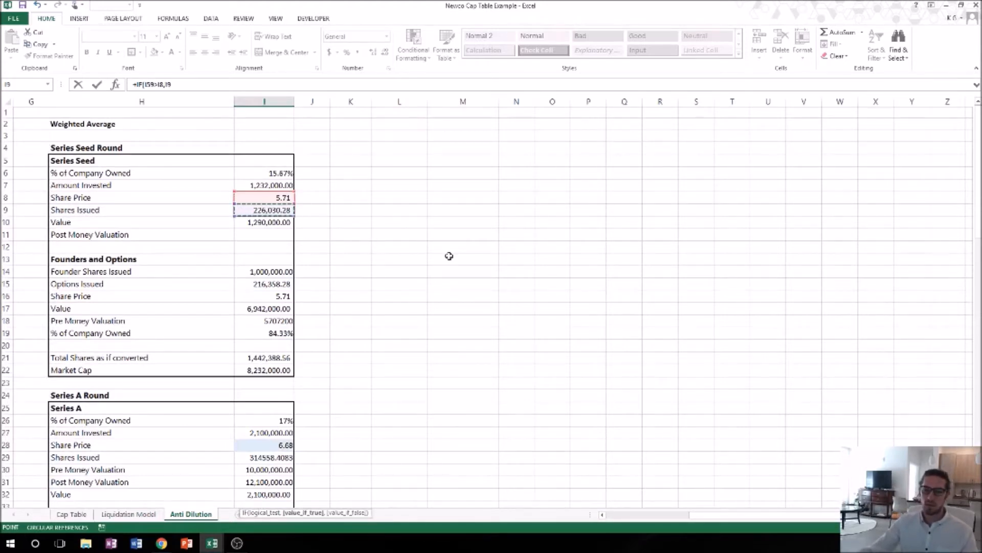
text(,)
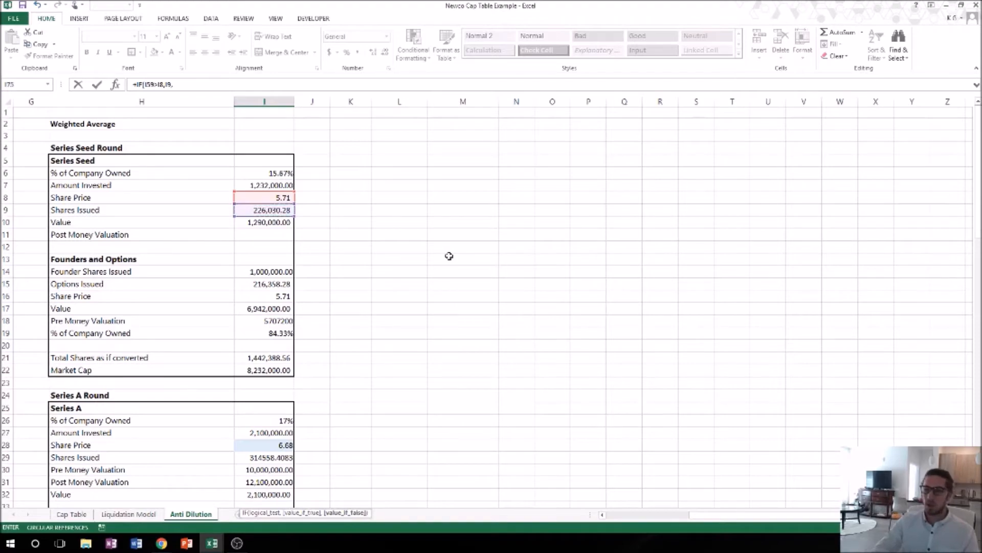
scroll(353, 256, down, 5)
scroll(339, 273, down, 18)
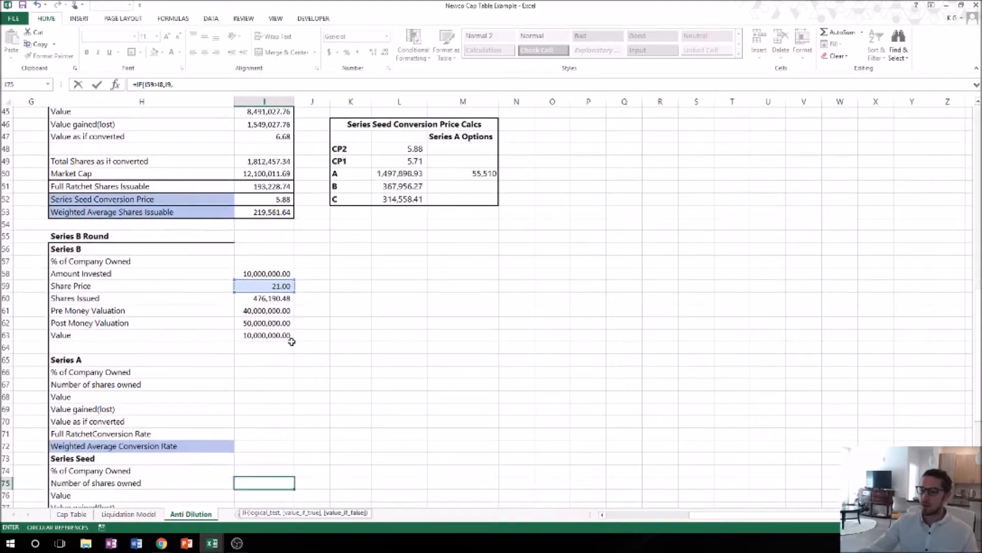
click(264, 412)
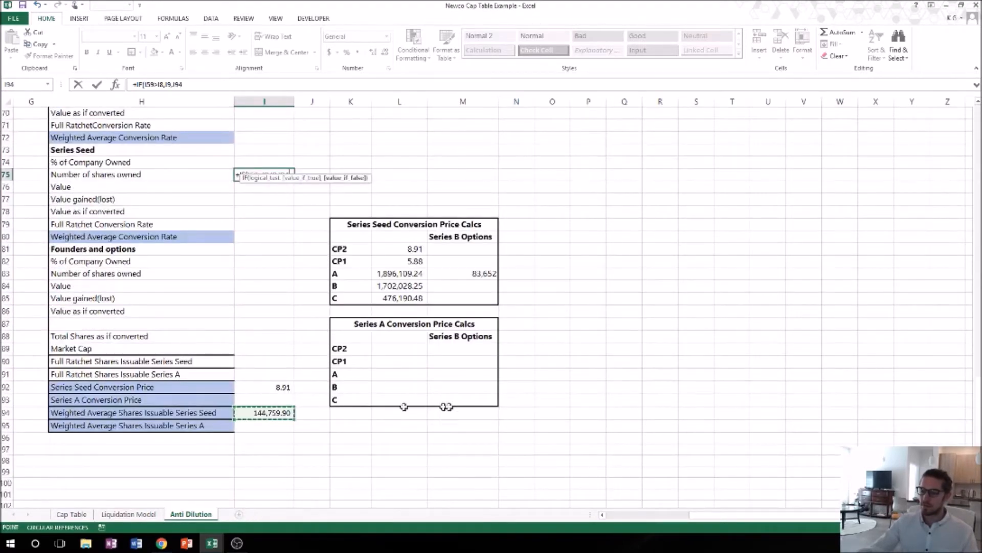
text())
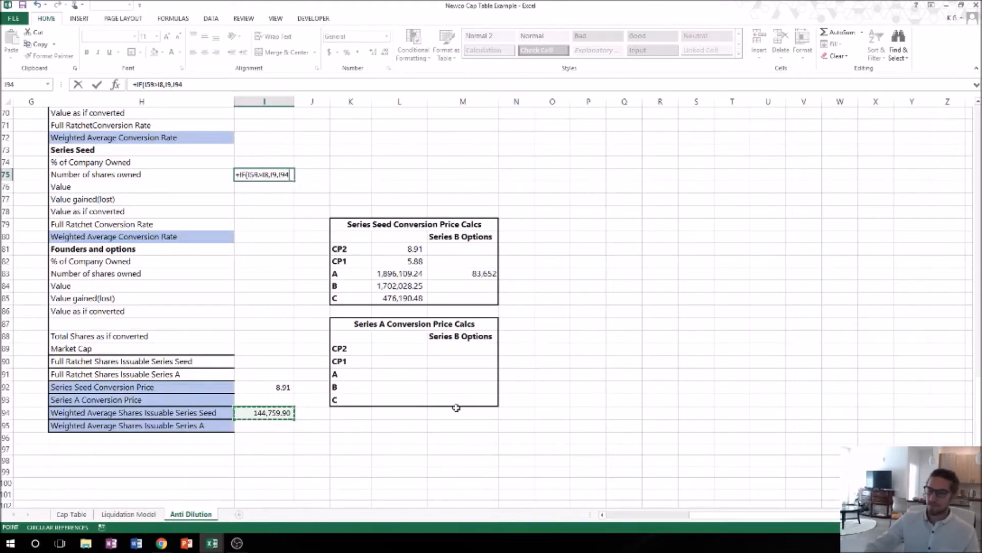
key(Return)
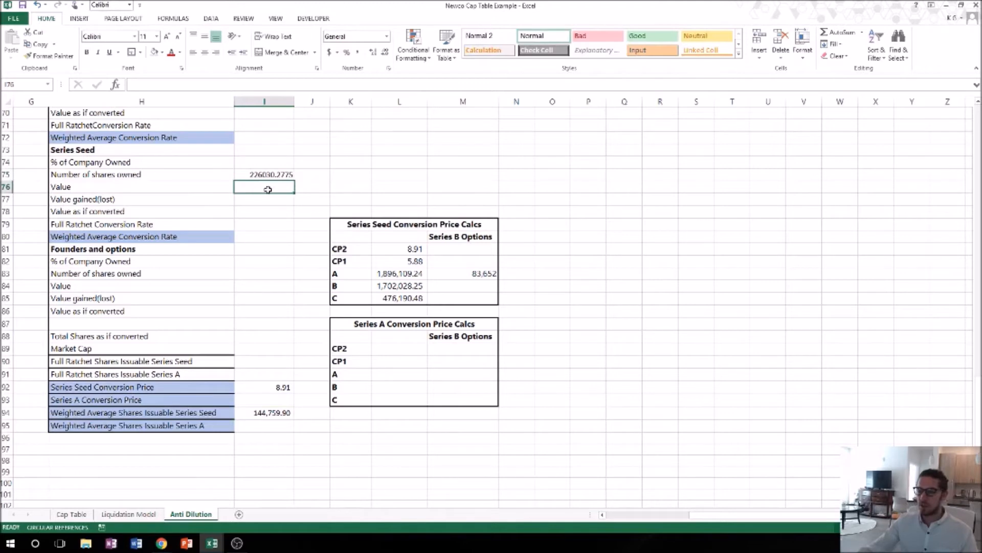
Calculate the Series Seed Value in I76 as Number of shares owned times the Series B Share Price (I75*I59)
text(+)
key(Up)
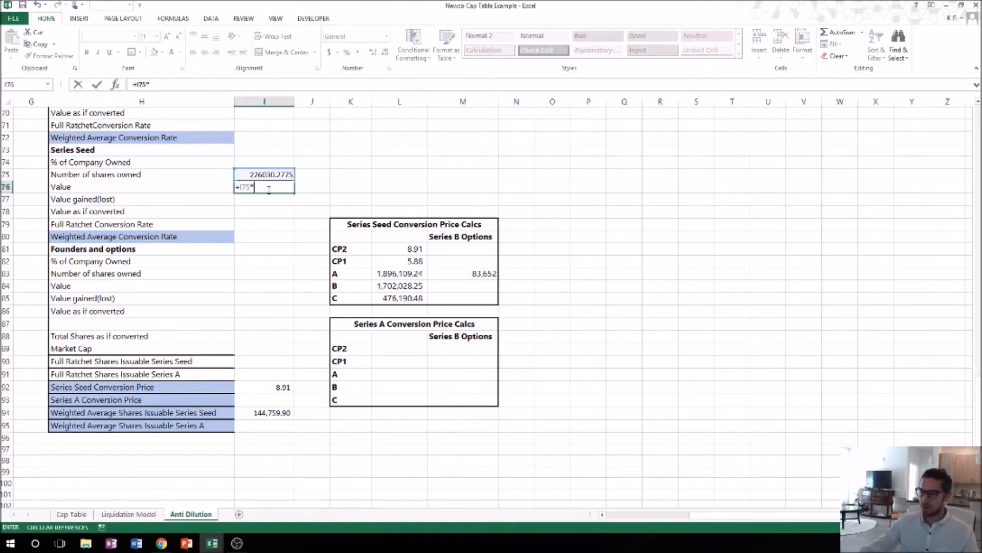
text(*)
scroll(269, 189, up, 5)
click(281, 162)
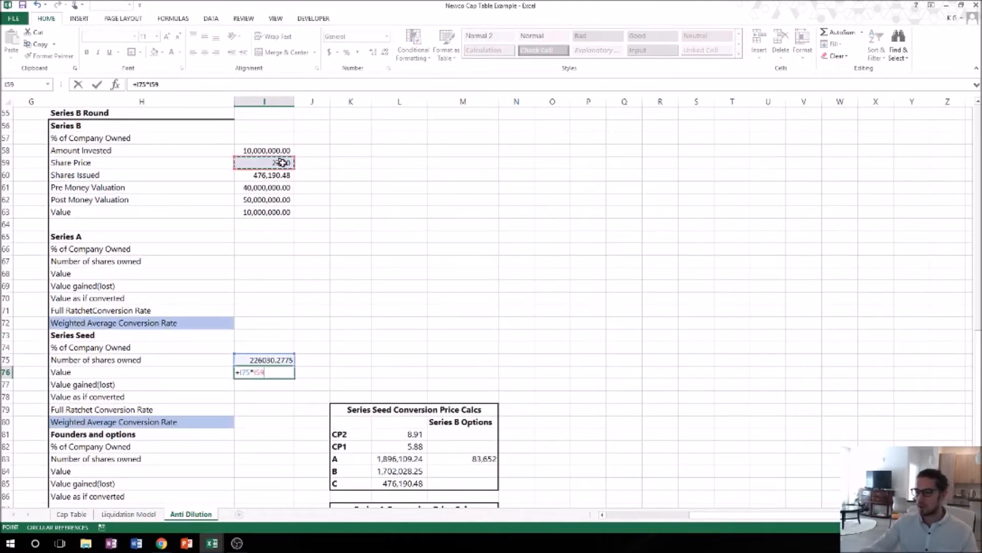
key(Return)
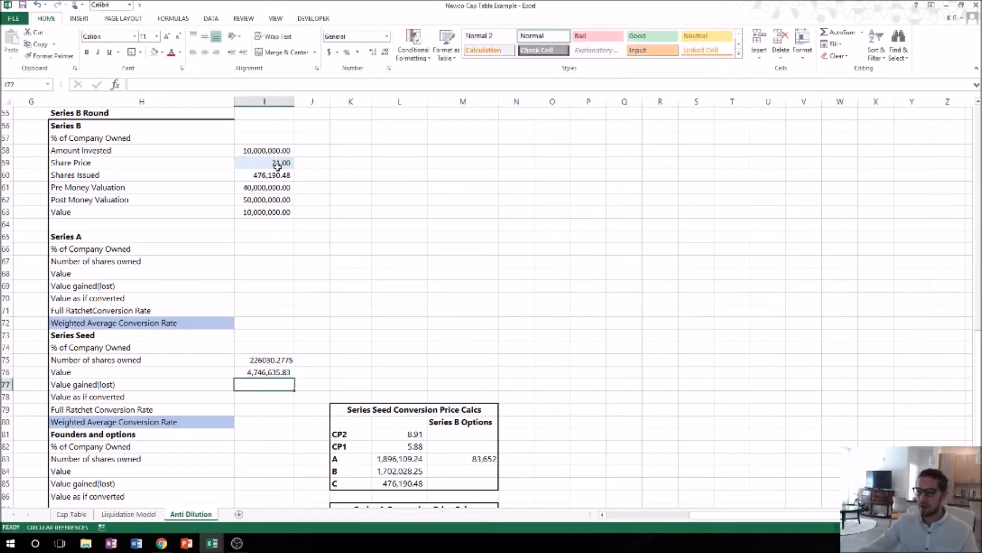
Calculate the Series Seed Value gained(lost) in I77 by subtracting the Series A round's Series Seed Value from the current Value (I76-I37)
text(+)
key(Up)
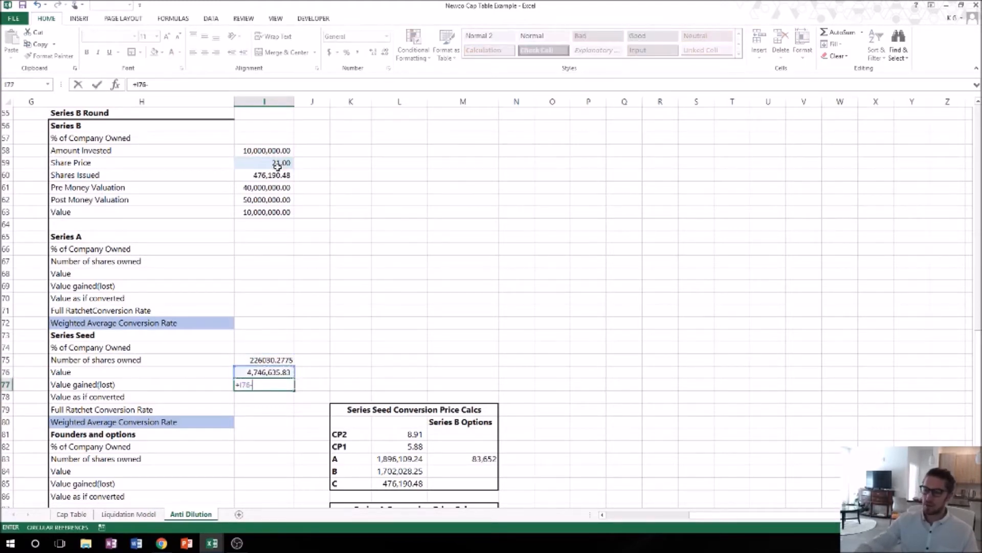
scroll(285, 250, up, 7)
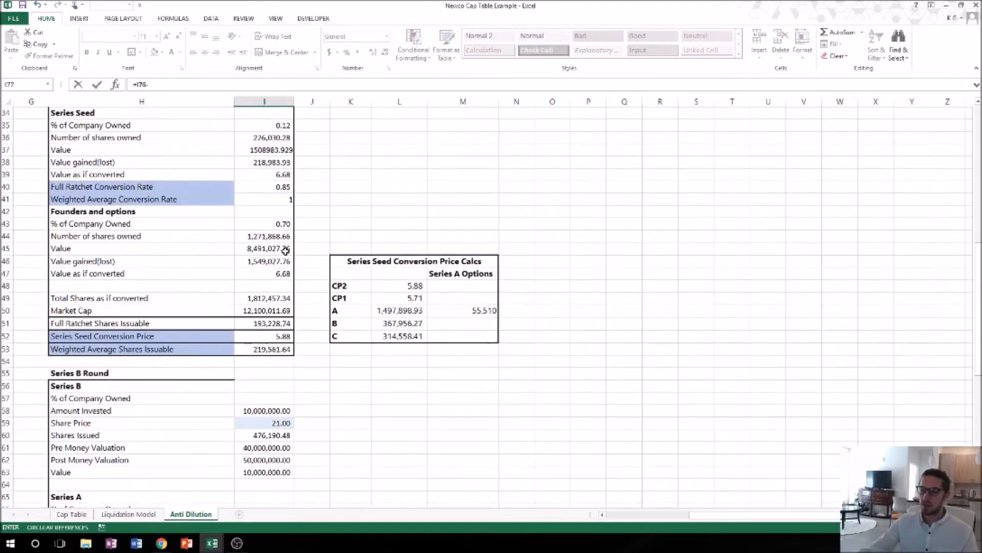
click(268, 150)
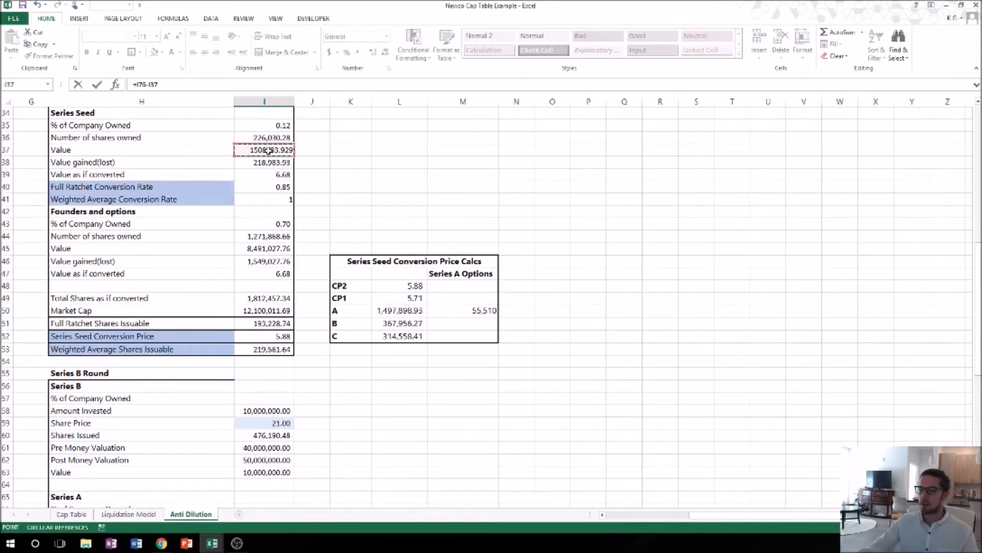
key(Return)
key(Return)
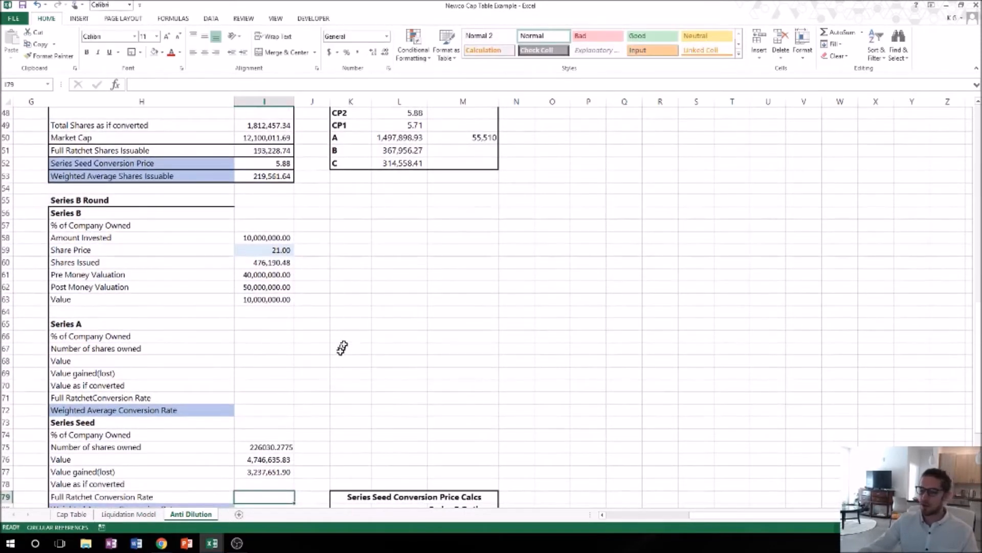
Calculate the Series Seed Value as if converted in I78 as Value divided by Number of shares owned (I76/I75)
scroll(342, 348, down, 2)
click(263, 408)
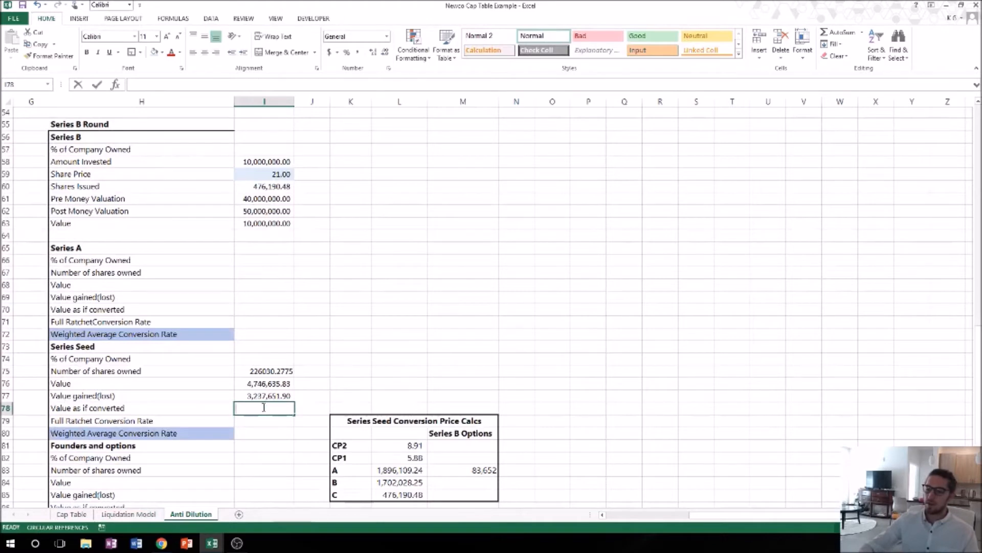
text(+)
key(Up)
key(Up)
text(/)
key(Up)
key(Up)
key(Up)
key(Return)
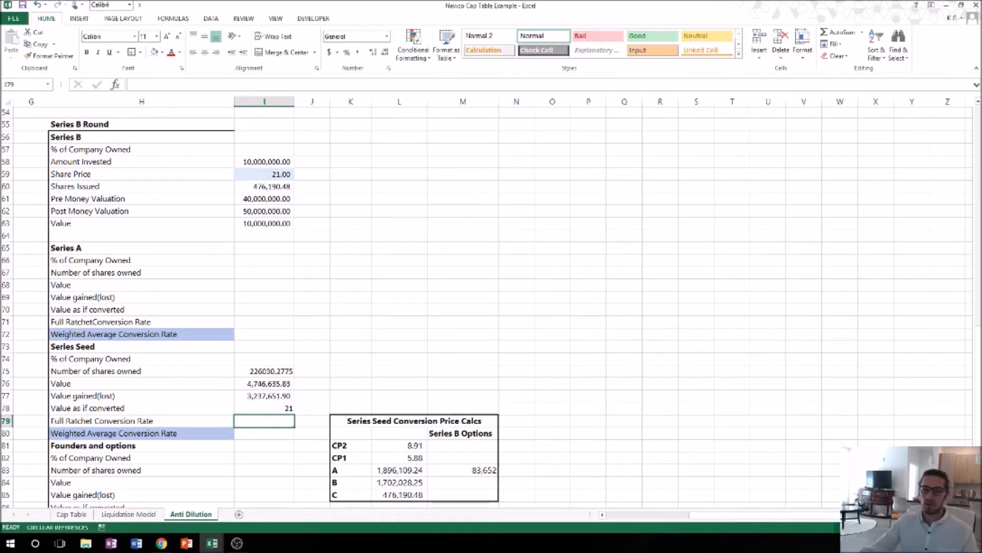
Calculate the Series Seed Full Ratchet Conversion Rate in I79 as Full Ratchet Shares Issuable Series Seed over the original Shares Issued (I90/I9)
click(271, 423)
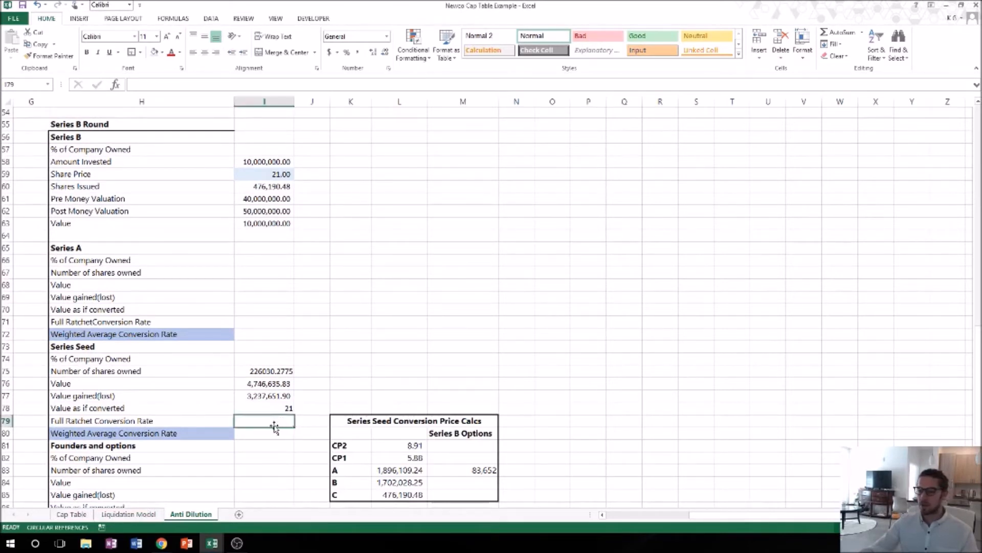
text(+)
scroll(274, 427, down, 5)
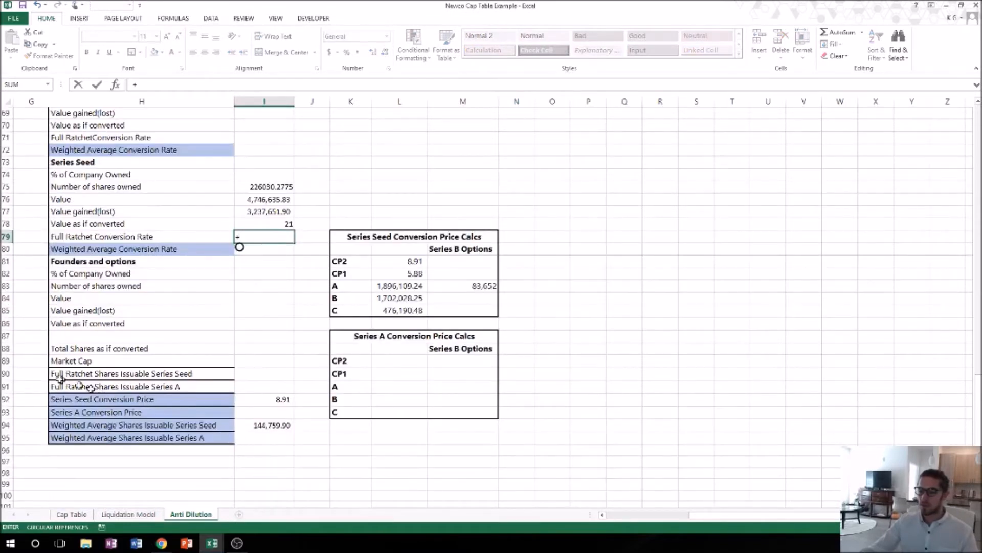
click(256, 375)
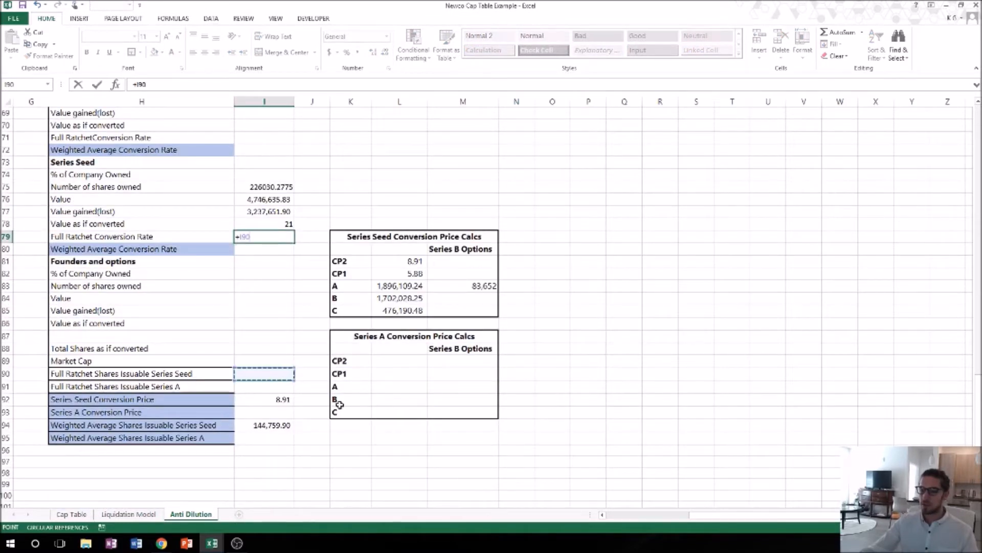
text(/)
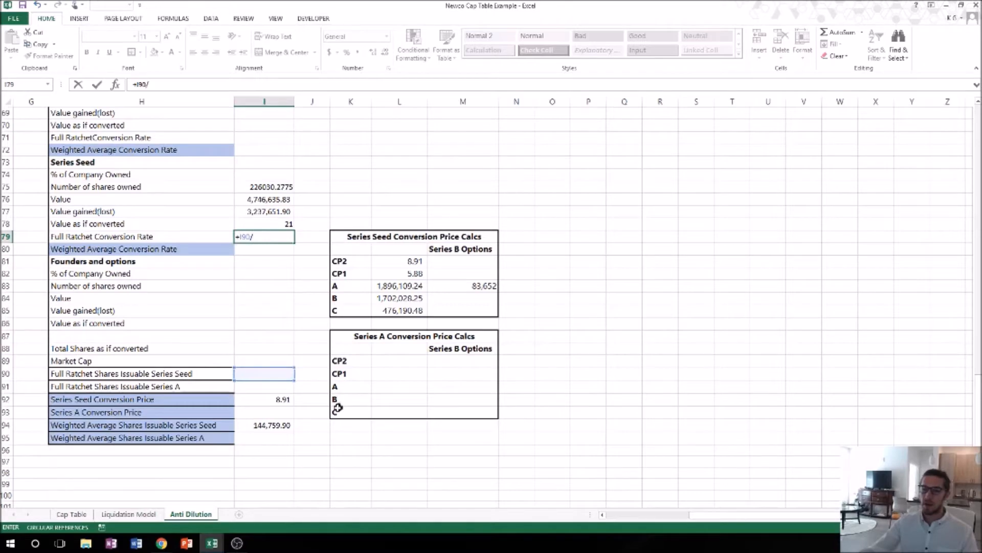
scroll(325, 386, up, 20)
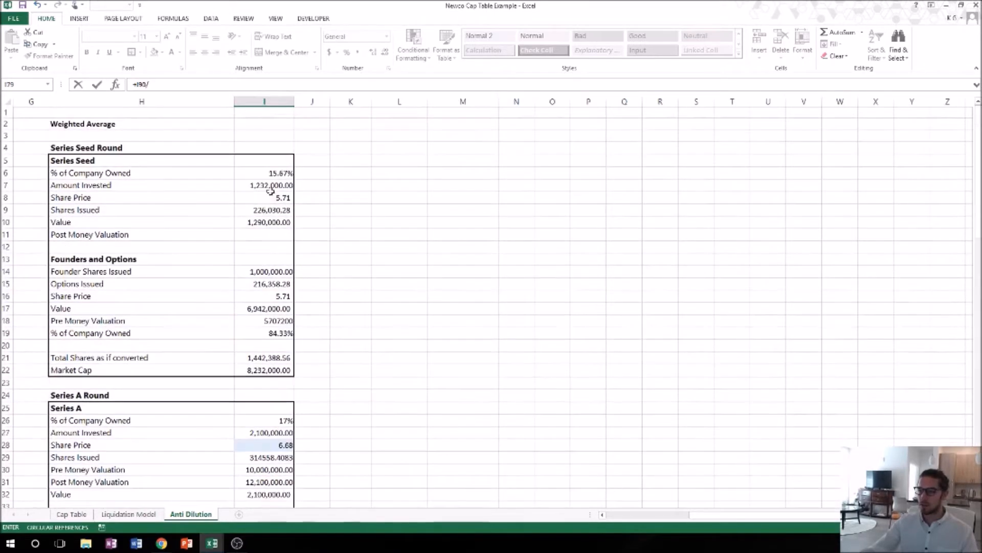
click(276, 211)
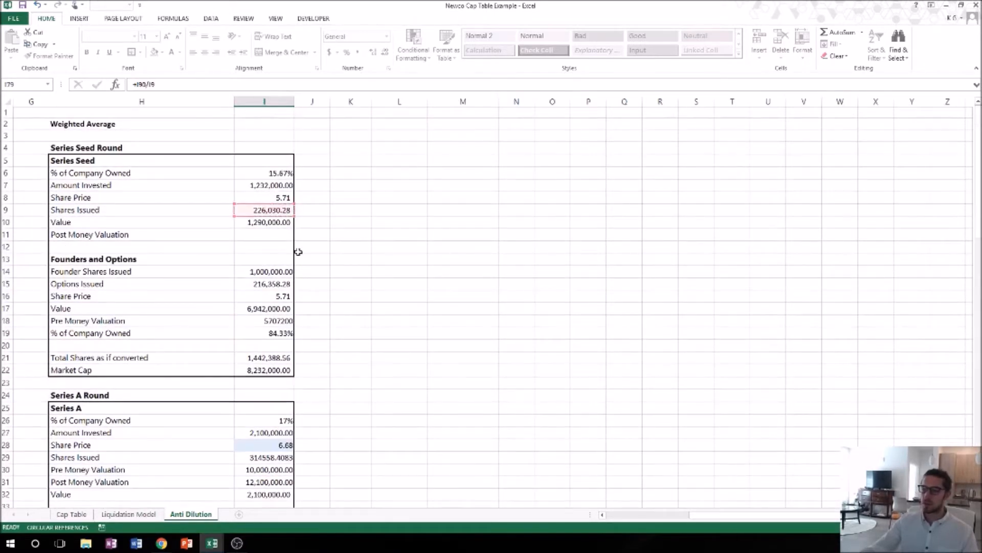
key(Return)
scroll(284, 421, down, 1)
click(273, 412)
scroll(255, 440, down, 4)
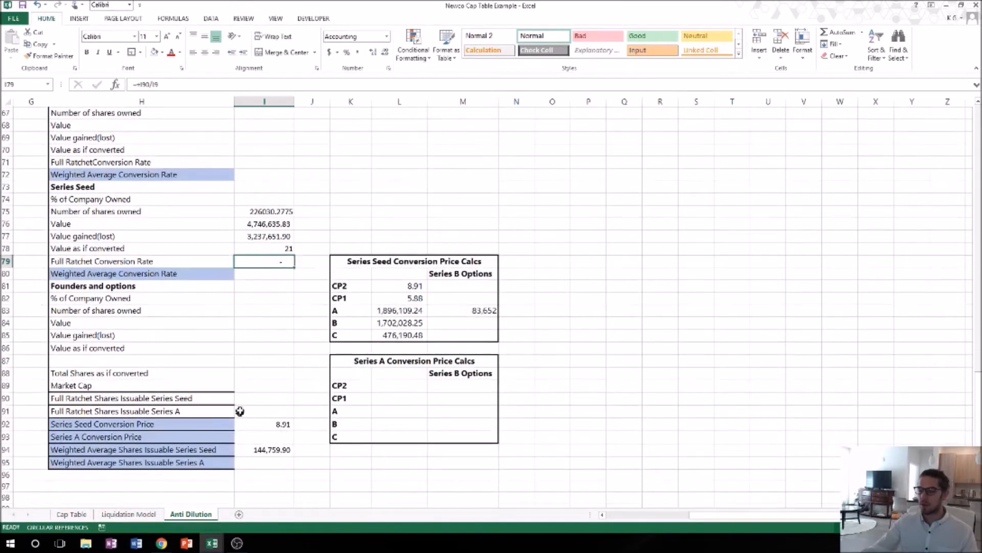
Calculate Full Ratchet Shares Issuable Series Seed in I90 as original Shares Issued times seed Share Price over Series B Share Price (I9*(I8/I59))
click(272, 401)
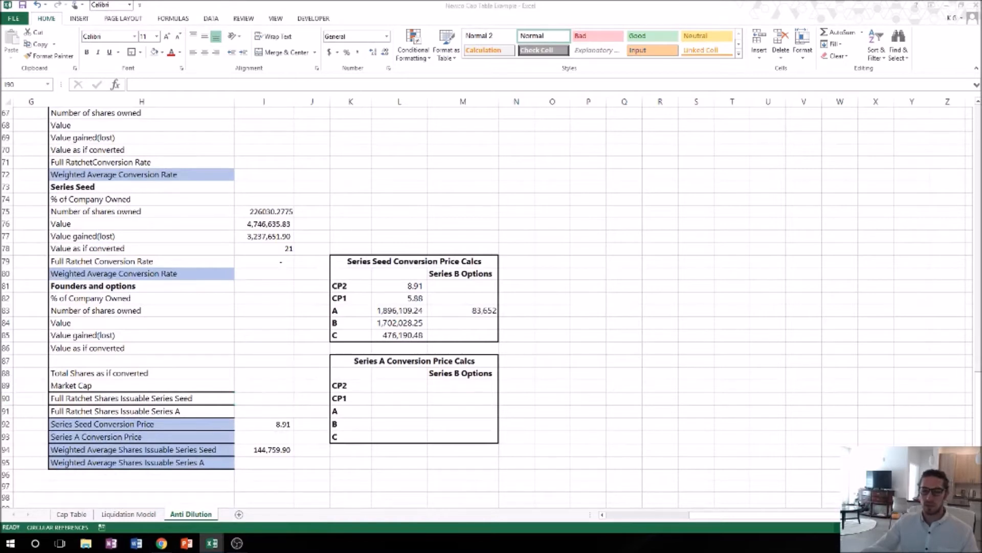
click(270, 399)
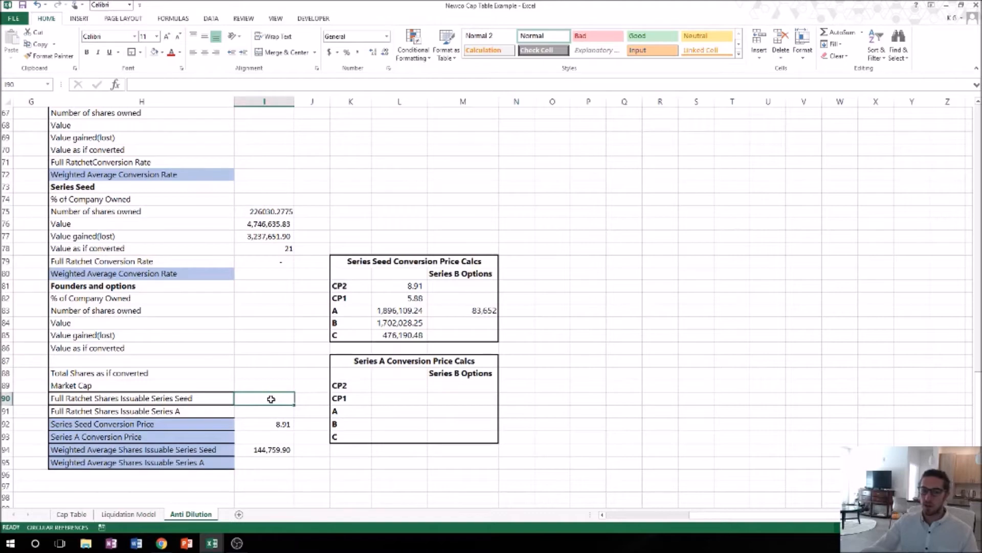
text(+)
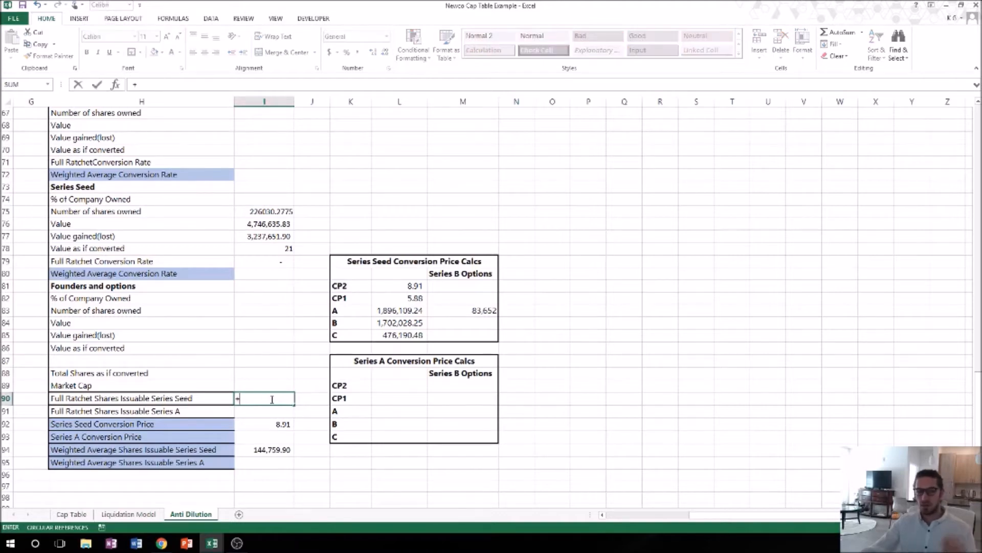
scroll(276, 401, up, 20)
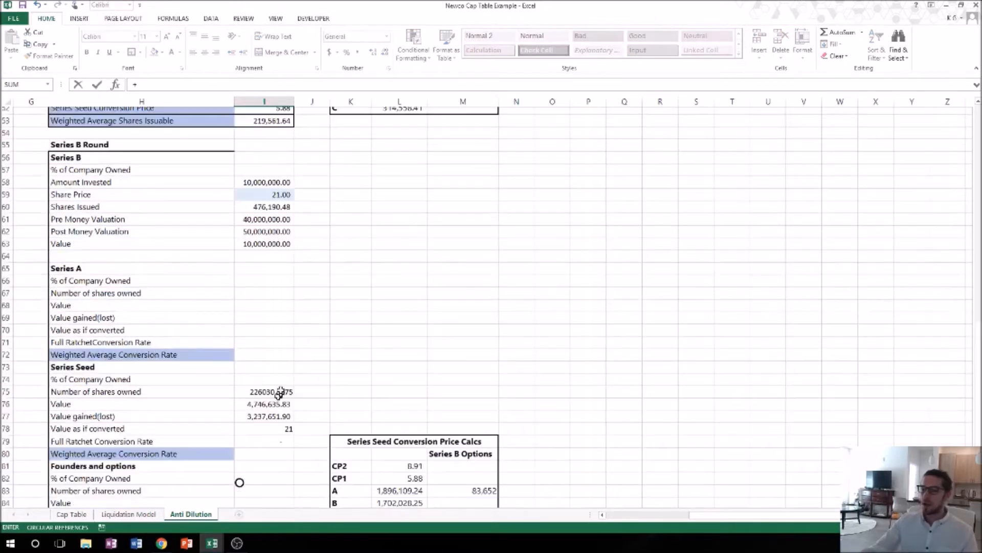
click(273, 137)
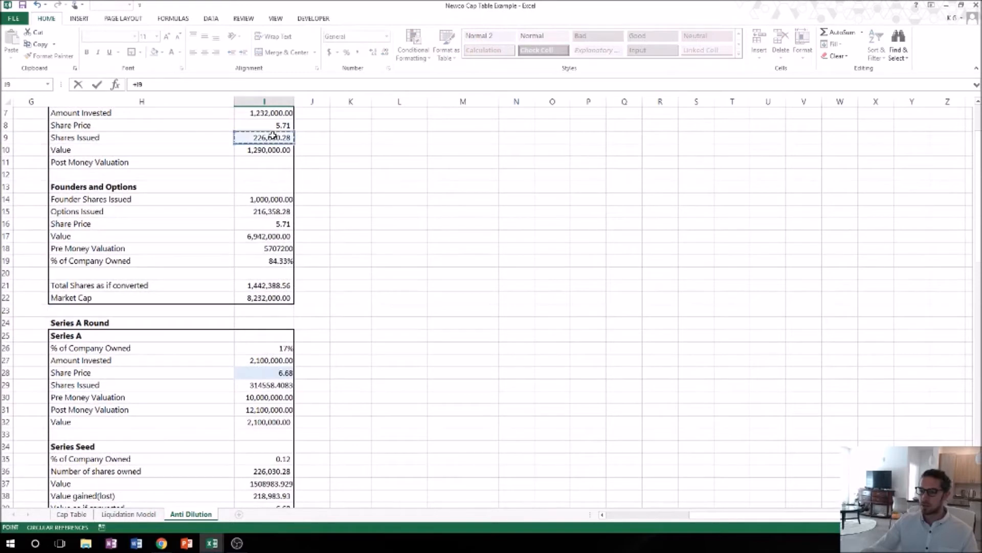
text(*()
click(270, 125)
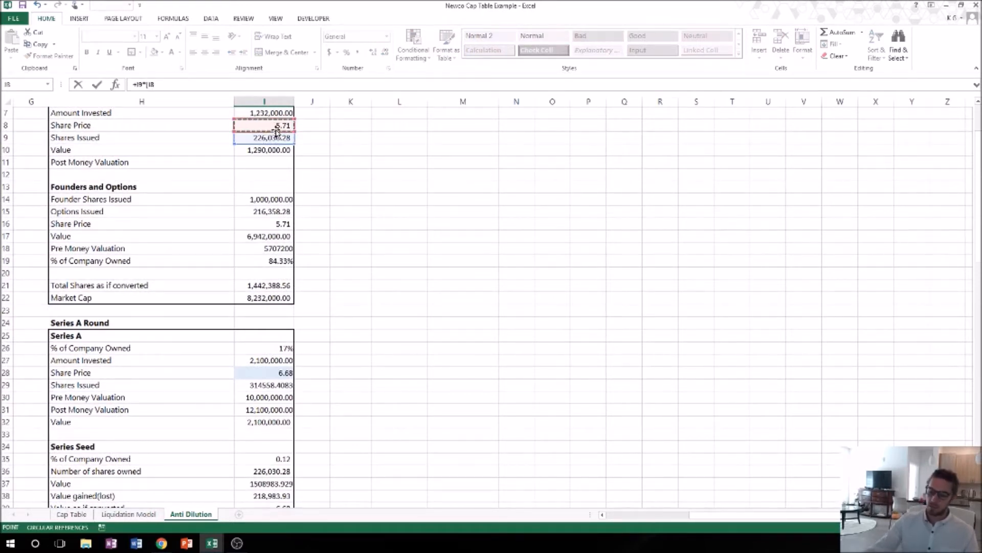
text(/)
scroll(292, 230, down, 8)
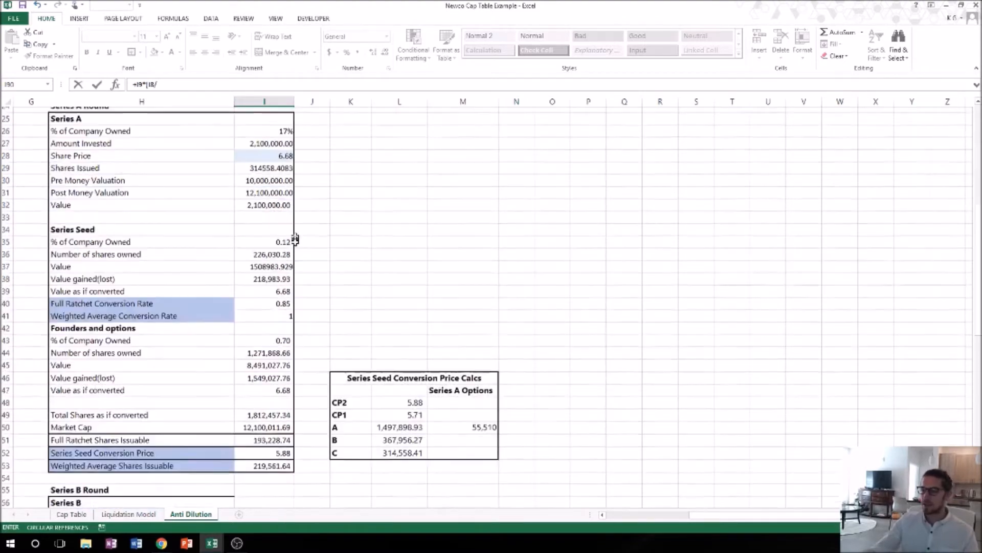
scroll(293, 247, down, 6)
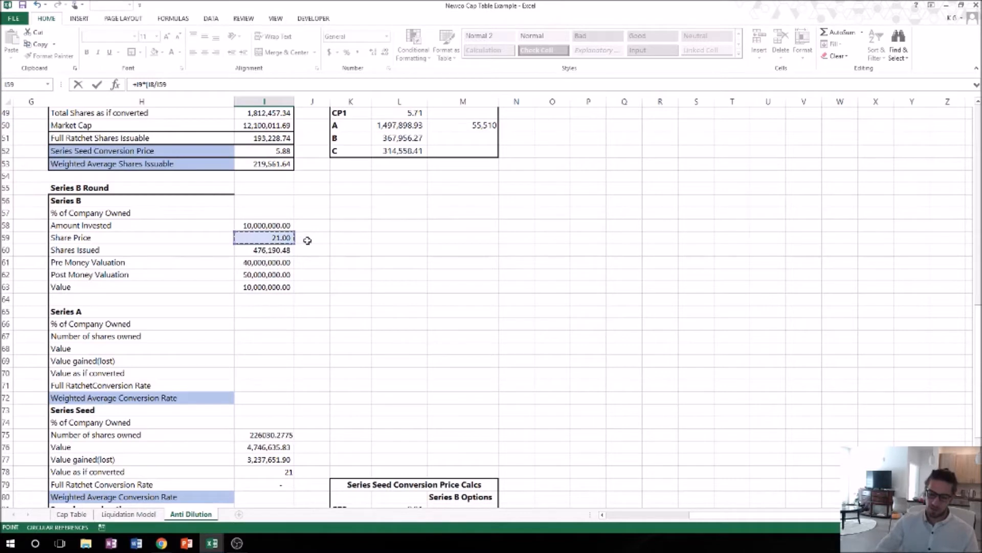
key(Return)
key(Down)
key(Down)
key(Down)
key(Down)
key(Down)
key(Down)
key(Down)
key(Down)
key(Down)
key(Down)
key(Down)
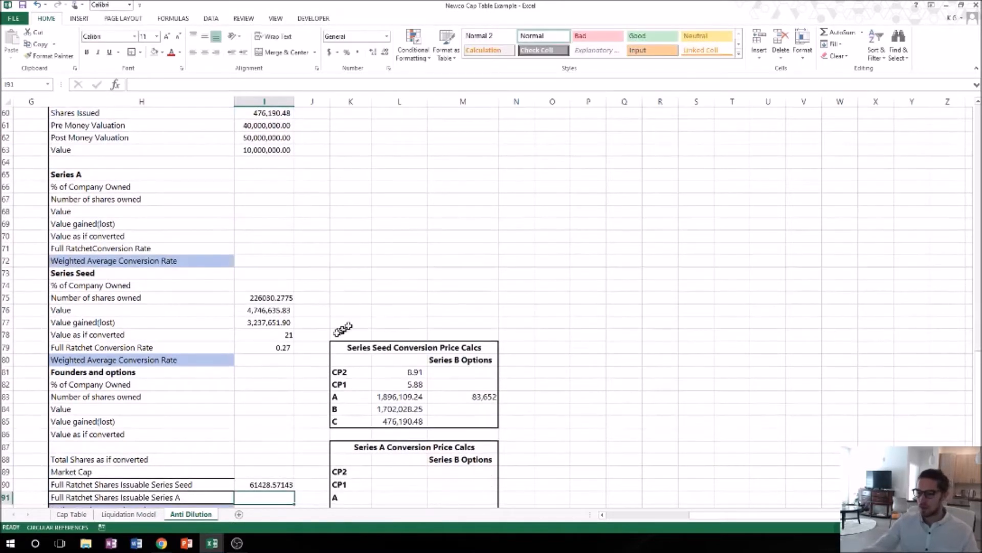
scroll(309, 391, down, 1)
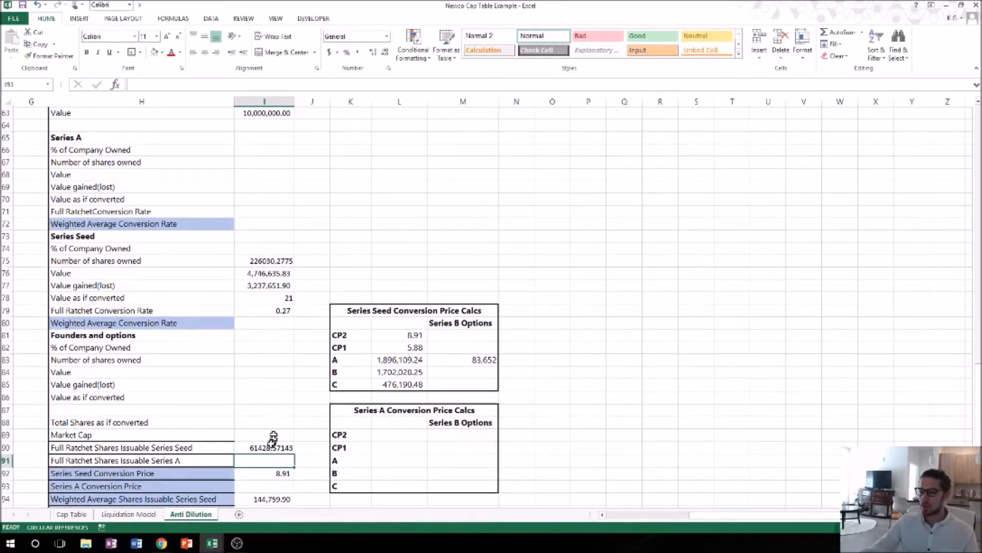
Format the Full Ratchet Shares Issuable Series Seed figure in I90 with the comma number style
key(Up)
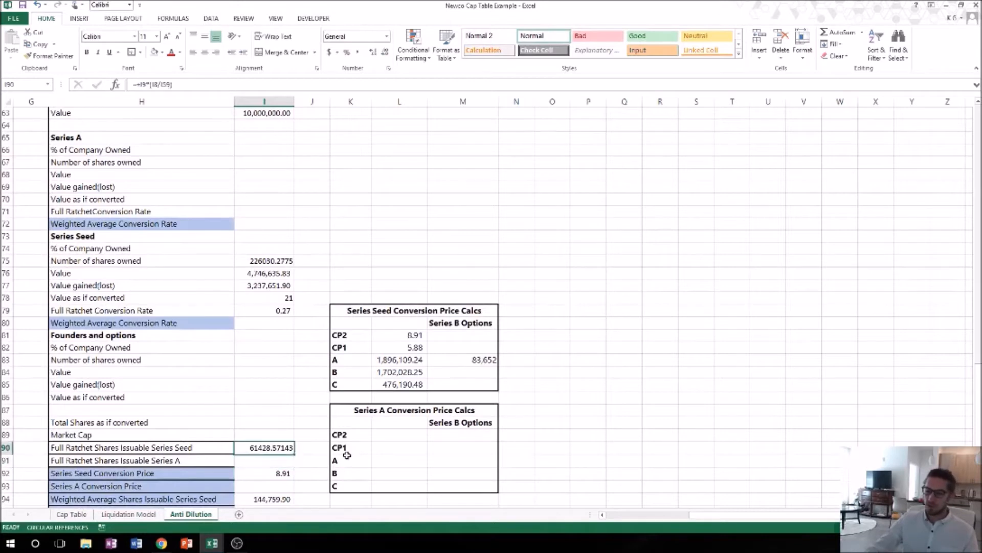
key(alt+h)
key(k)
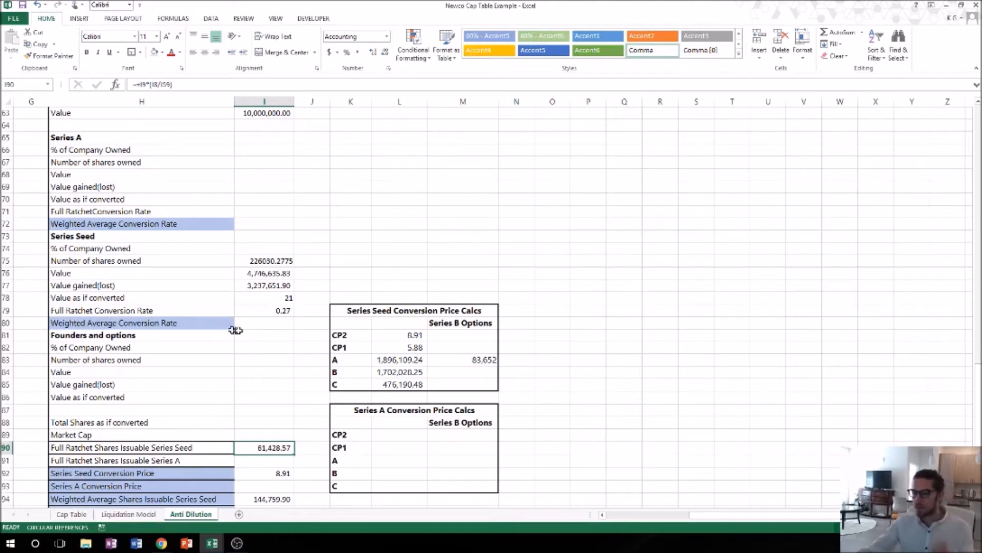
Calculate the Series Seed Weighted Average Conversion Rate in I80 with IF(I59<I28,I75/I9,1), comparing the Series B and Series A share prices
click(264, 327)
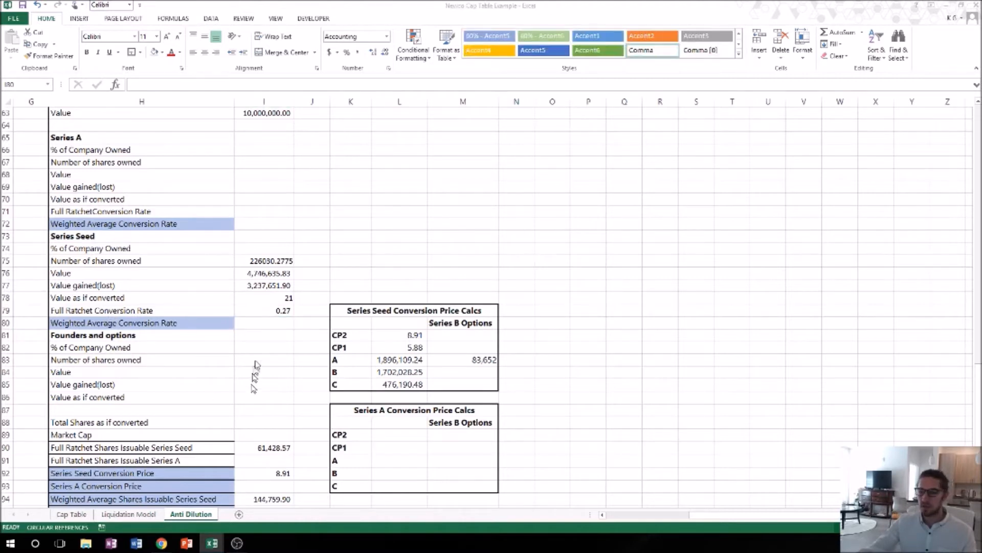
click(270, 328)
text(+)
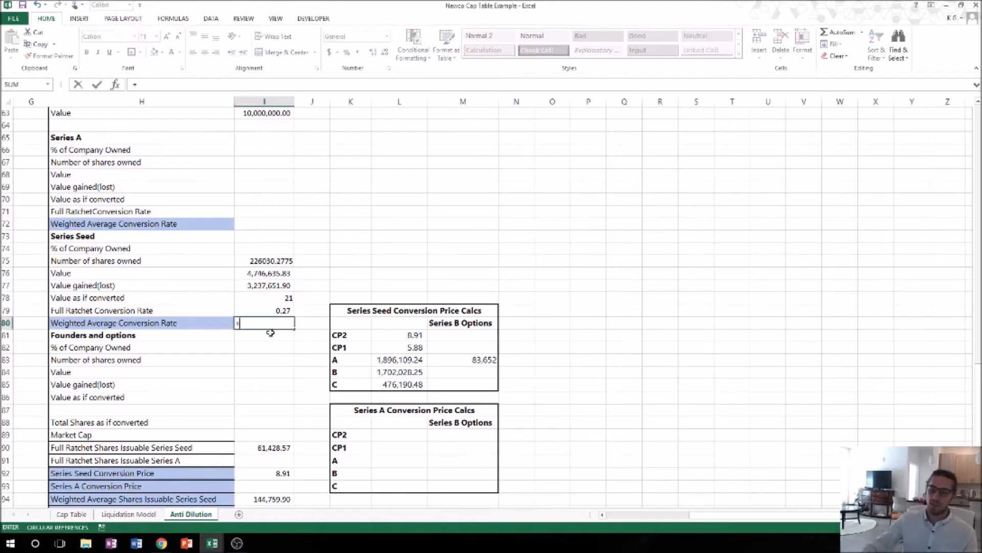
text(IF()
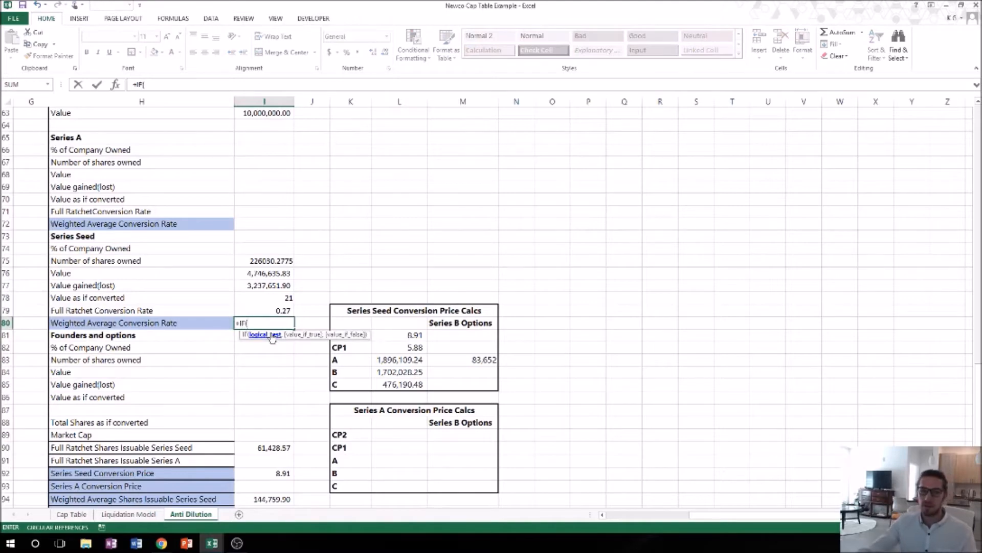
scroll(280, 284, up, 4)
click(260, 212)
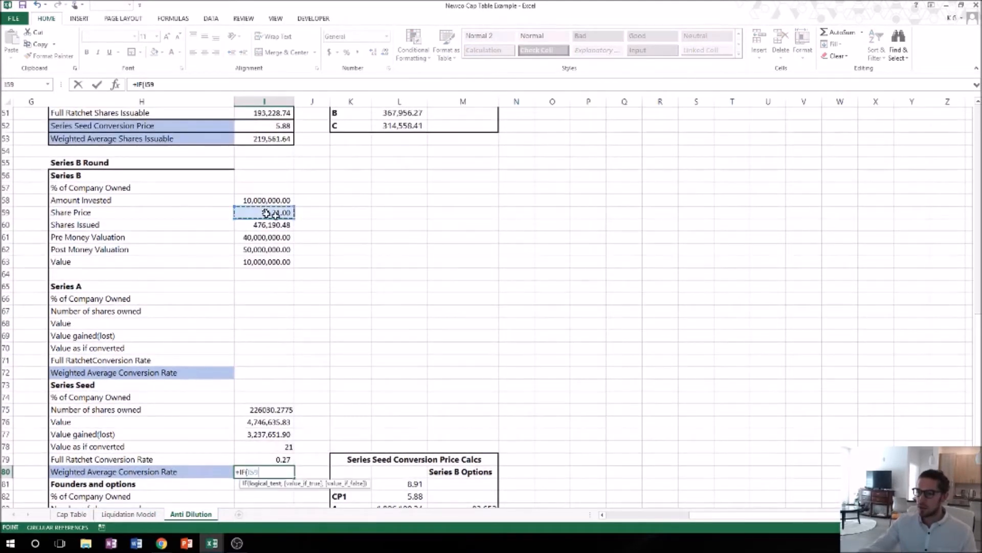
text(<)
scroll(377, 235, up, 7)
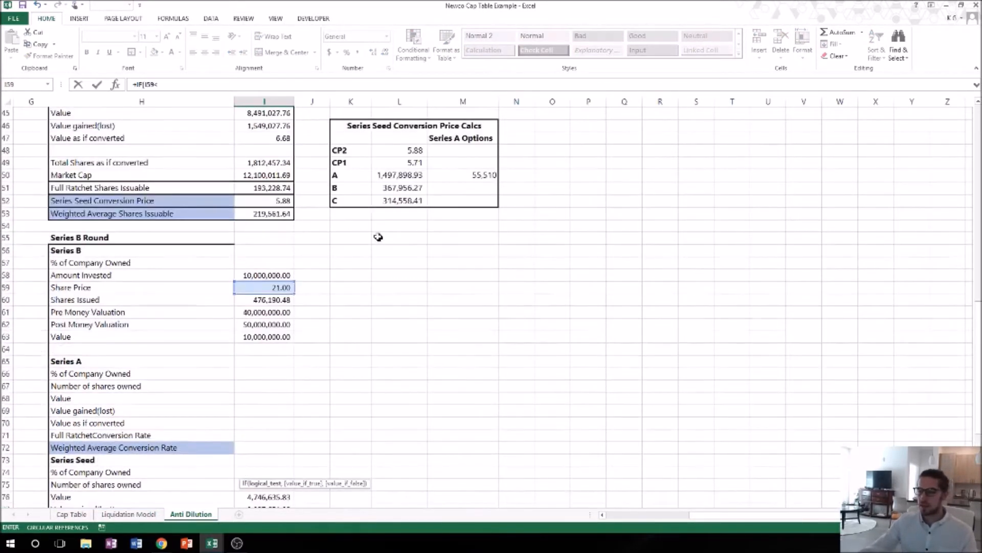
scroll(263, 159, up, 2)
click(276, 163)
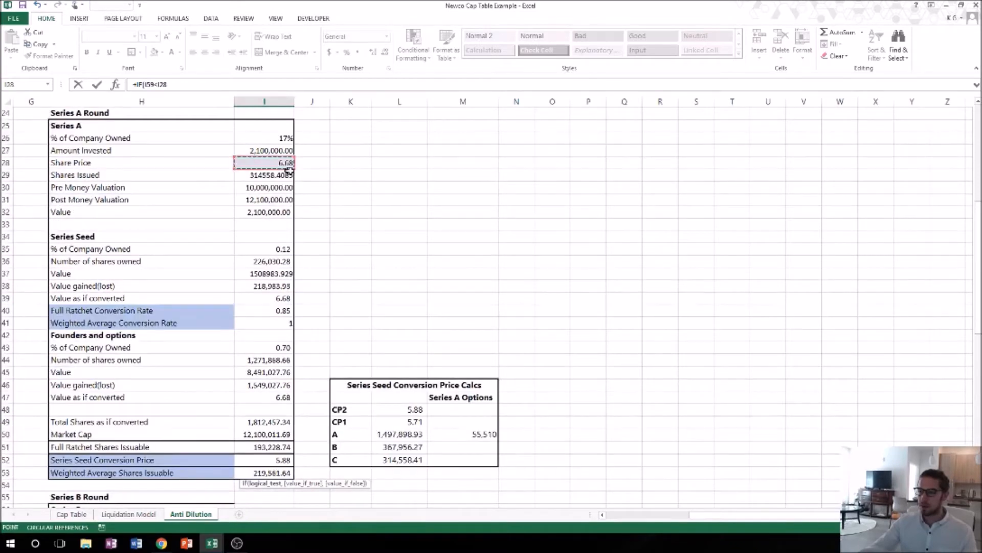
text(,)
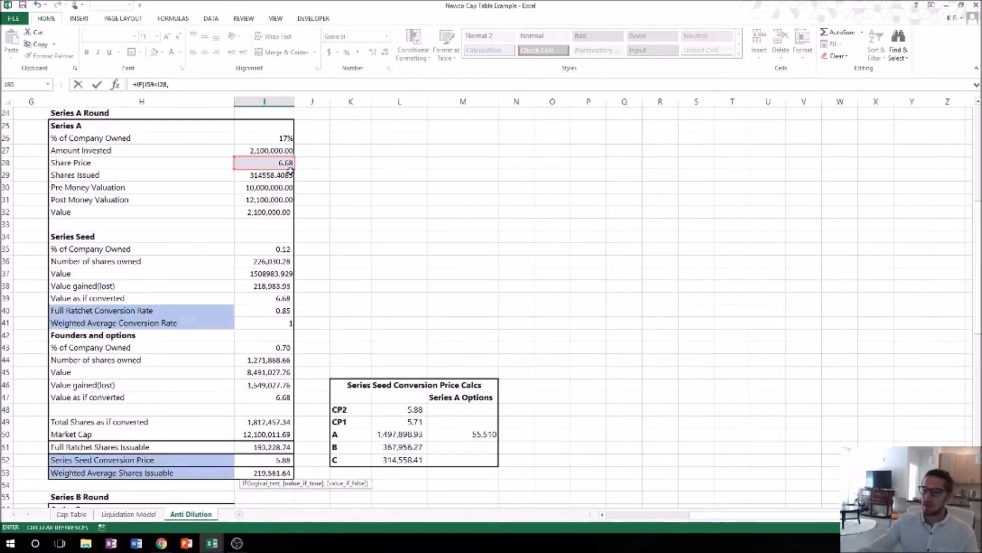
scroll(299, 218, down, 1)
scroll(299, 219, down, 6)
scroll(125, 400, down, 2)
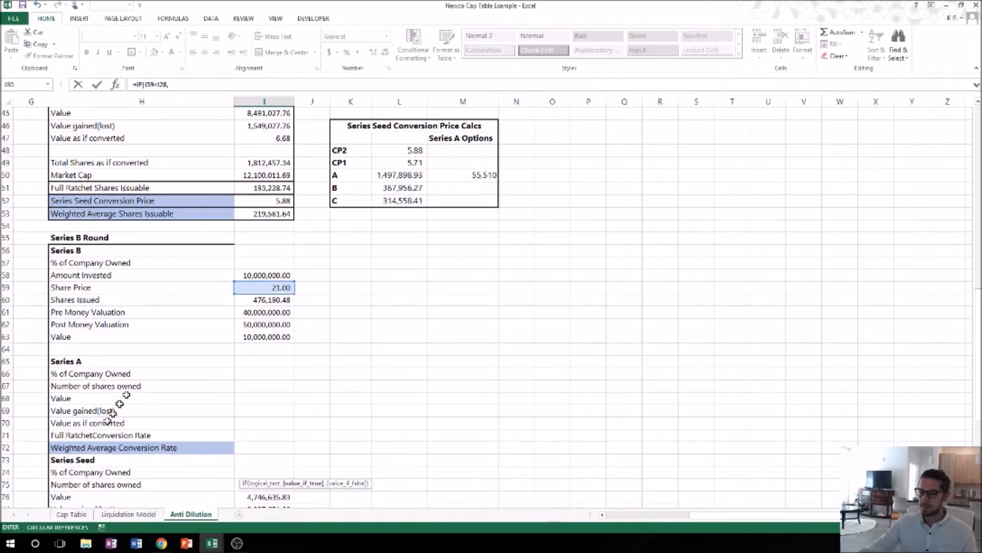
scroll(56, 455, down, 1)
click(266, 447)
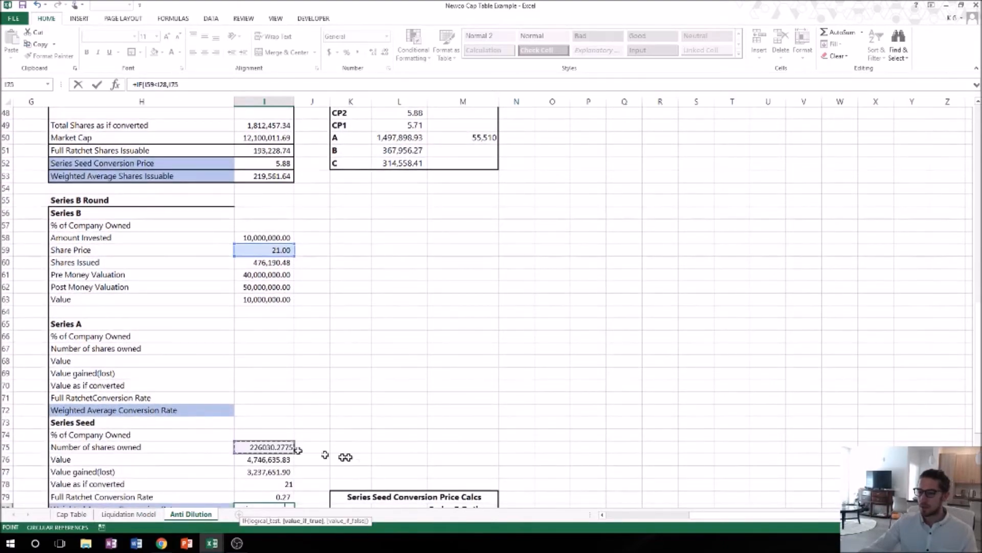
text(/)
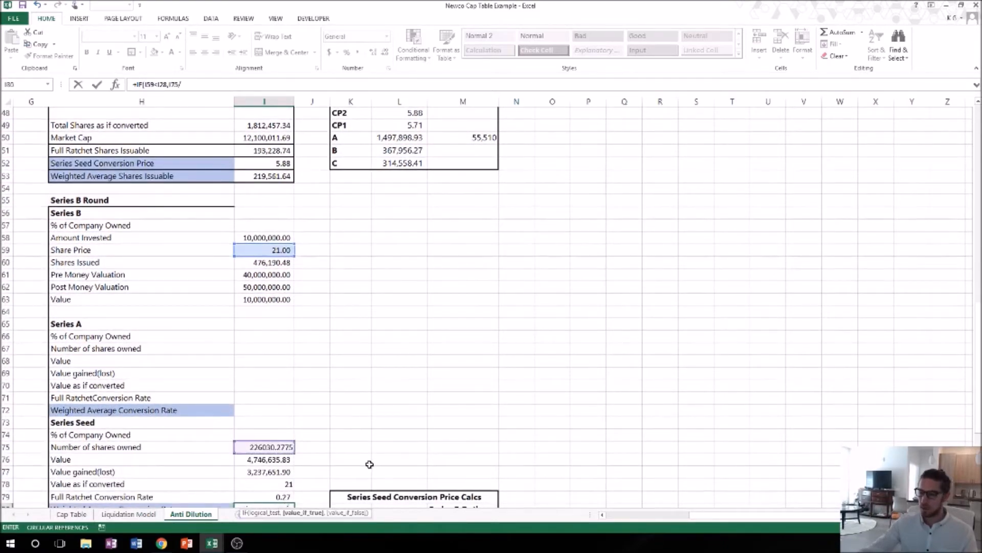
scroll(314, 428, up, 16)
click(265, 209)
text(,)
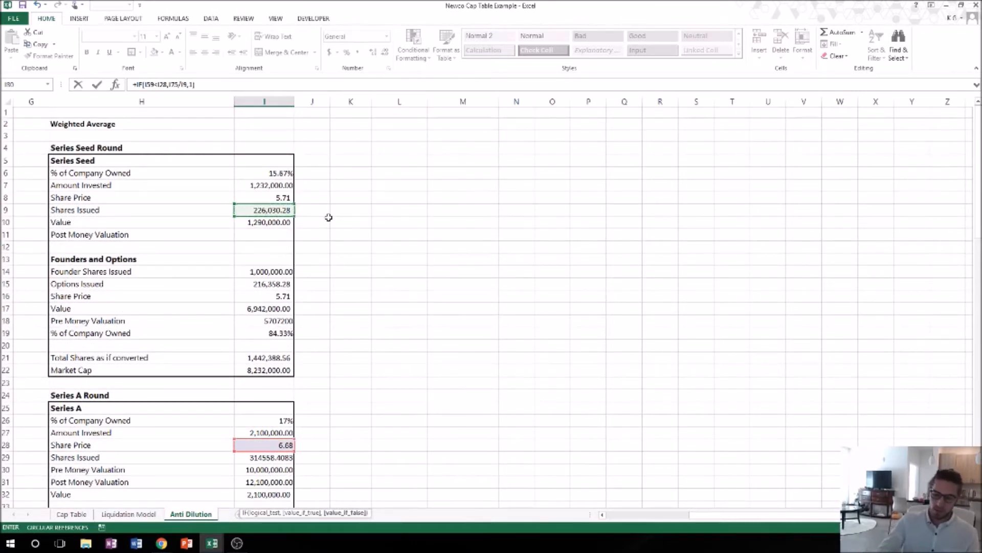
text(1))
key(Return)
Calculate the Founders and options Number of shares owned in I83 as Series A Total Shares as if converted plus Series B options (I49+'Cap Table'!T25)
scroll(325, 400, down, 3)
scroll(326, 399, down, 1)
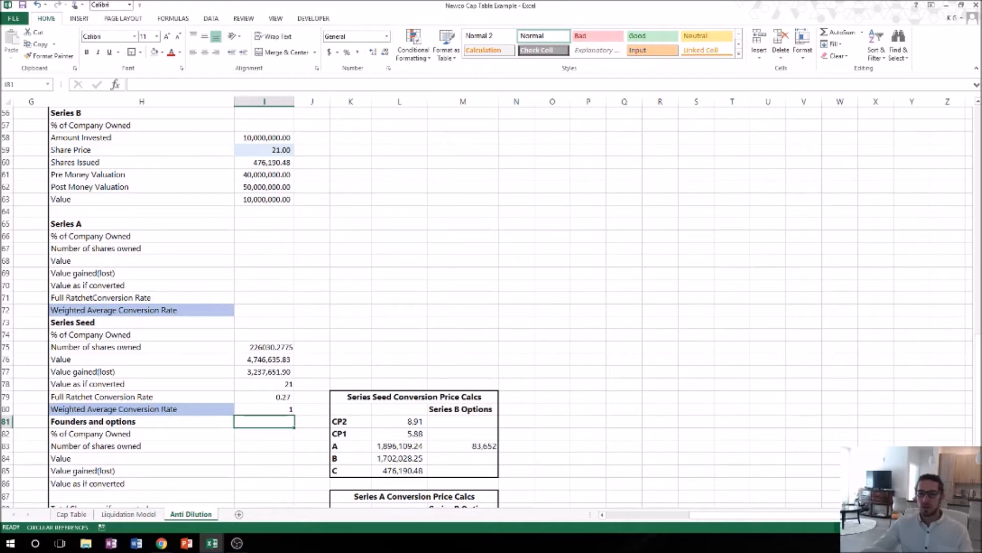
click(285, 446)
scroll(301, 457, down, 2)
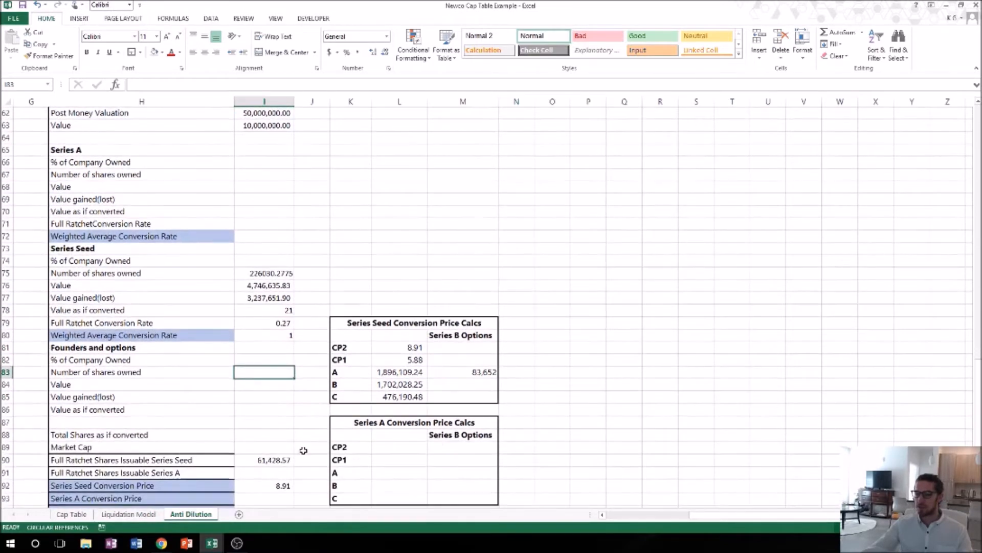
text(+)
scroll(301, 408, up, 7)
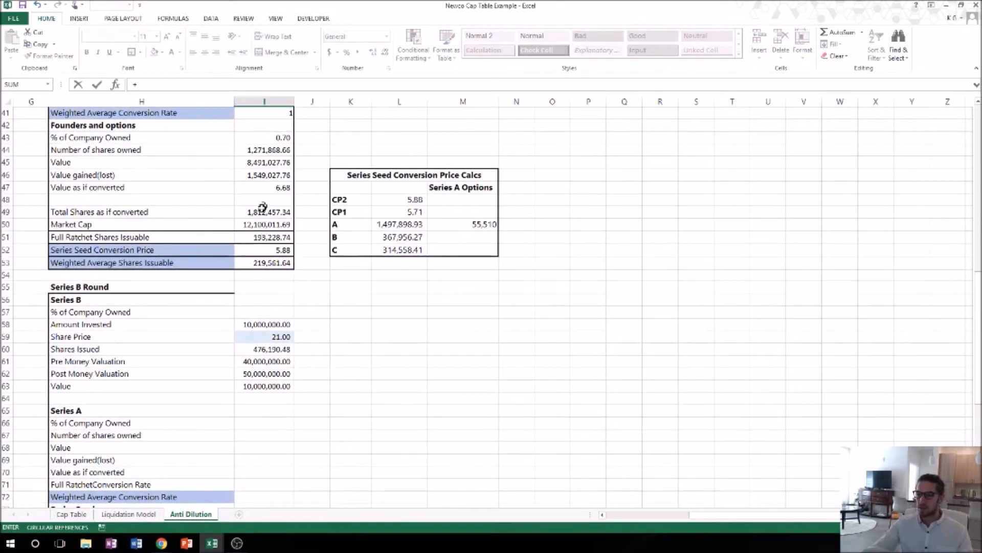
click(261, 210)
text(+)
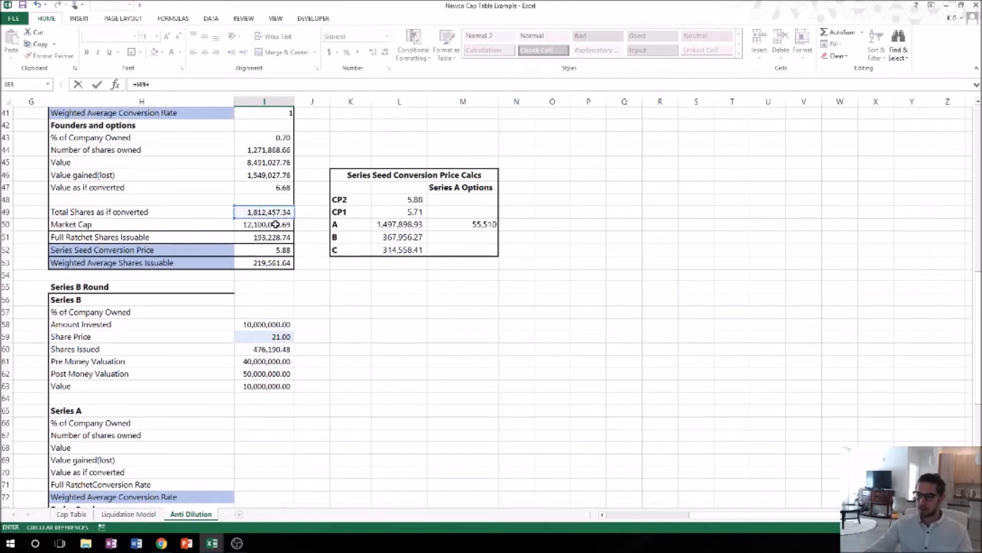
click(71, 514)
click(783, 298)
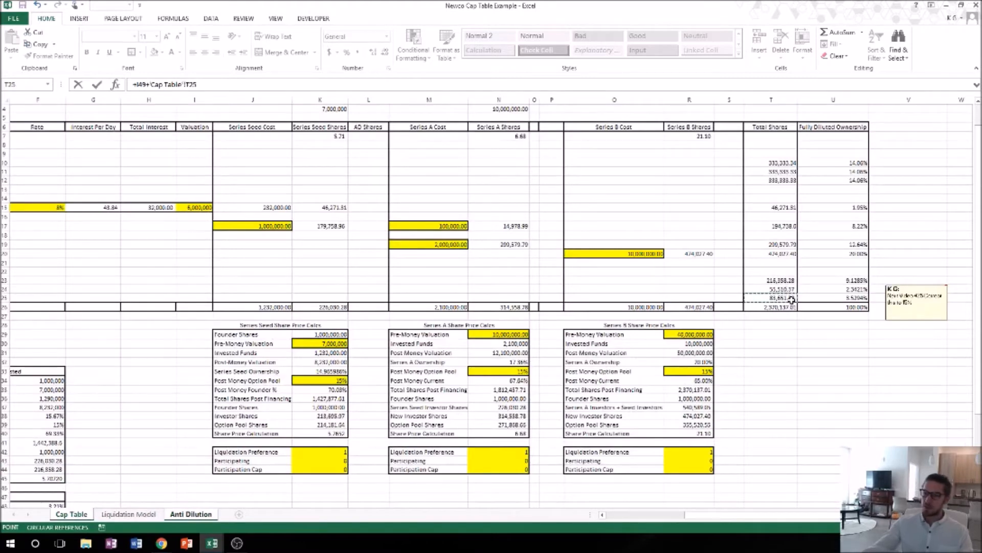
key(Return)
Compare the Founders and options Number of shares owned in I83 with value A of the Series Seed Conversion Price Calcs in L83
scroll(559, 344, down, 4)
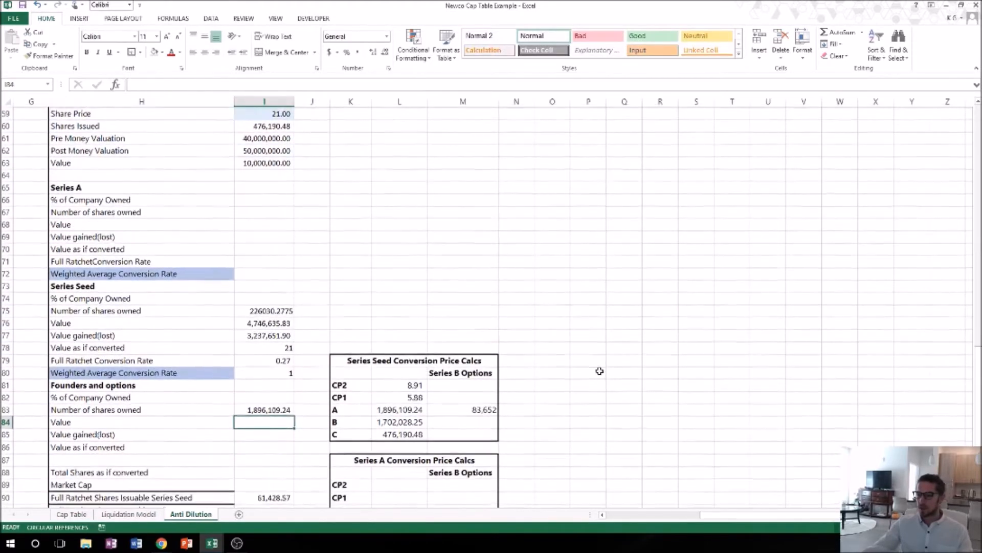
click(240, 409)
click(414, 409)
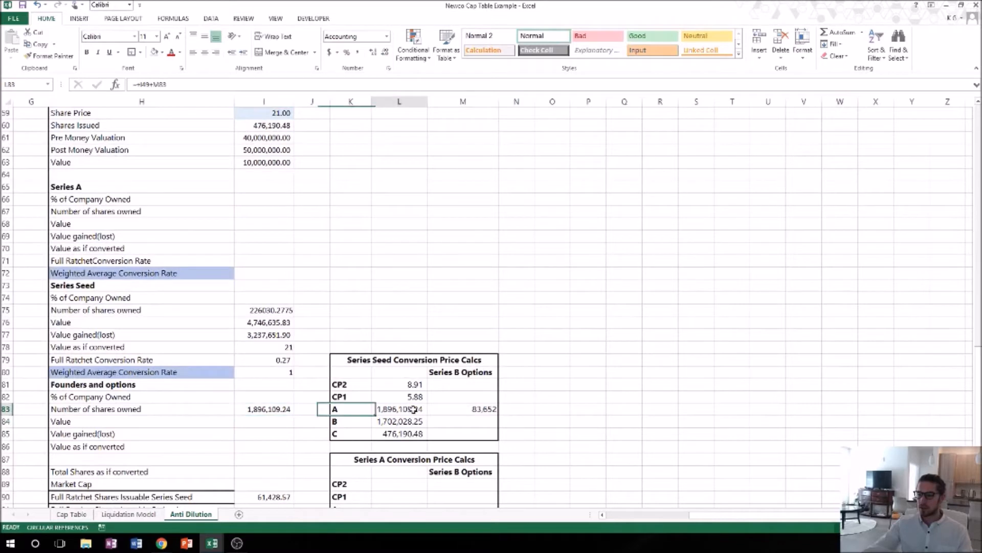
click(289, 411)
click(402, 409)
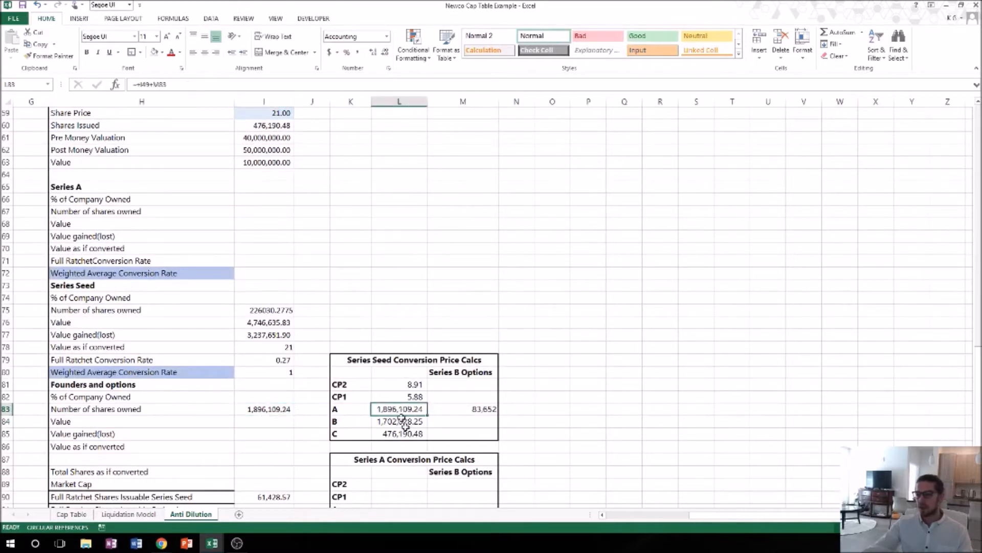
click(251, 409)
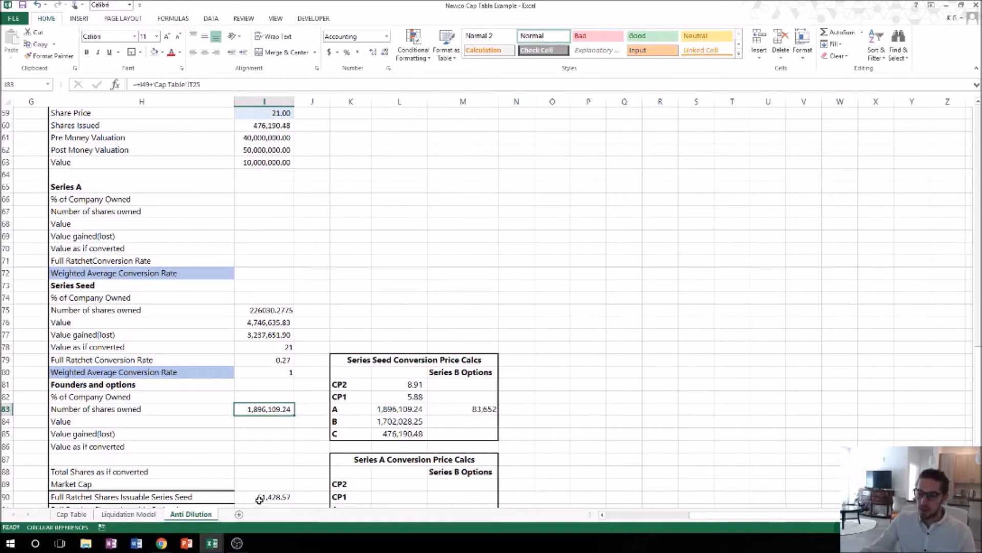
Calculate the Founders and options Value in I84 as Number of shares owned times the Series B Share Price (I83*I59)
click(258, 420)
text(+)
key(Up)
text(*)
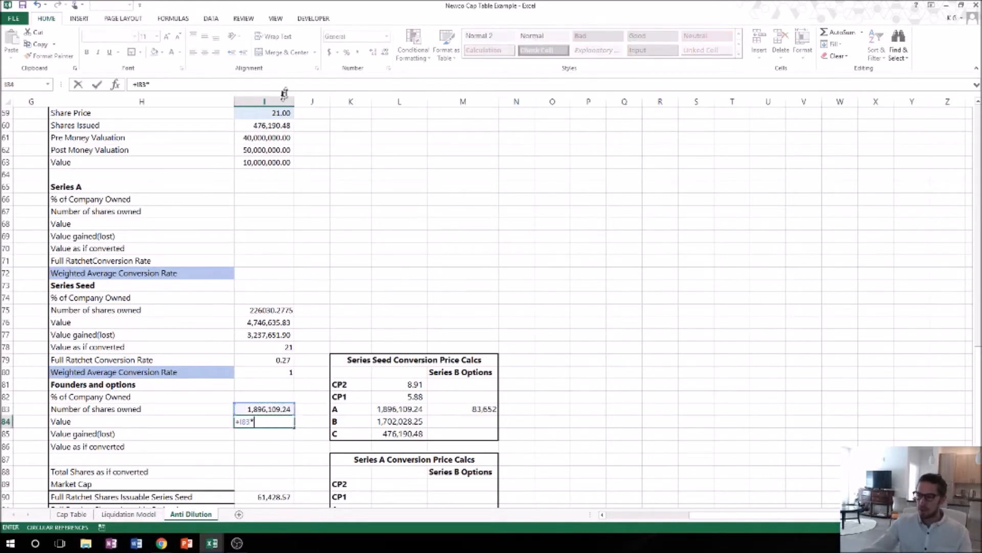
click(274, 113)
key(Return)
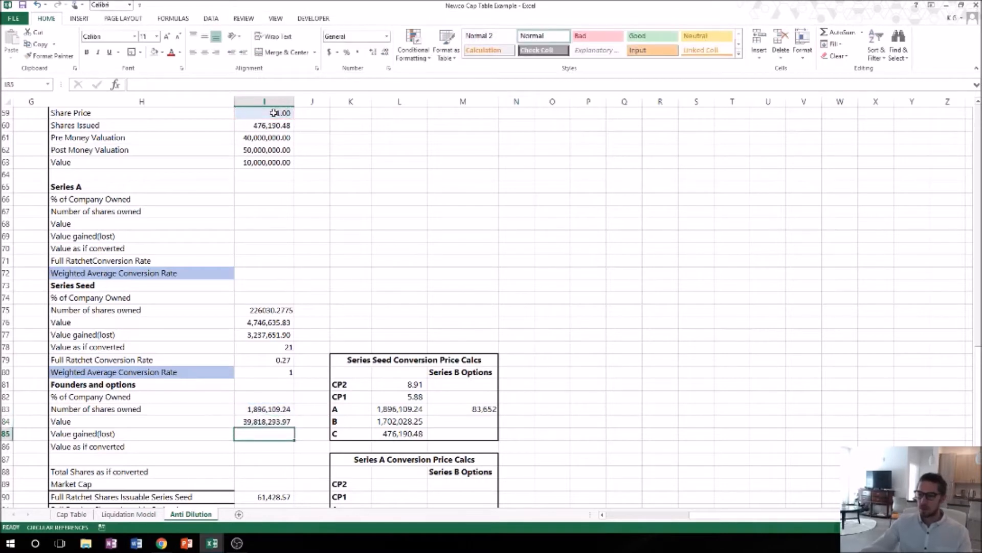
Calculate the Founders and options Value gained(lost) in I85 as the Series B Value minus the Series A round Value (I84-I45)
text(+)
key(Up)
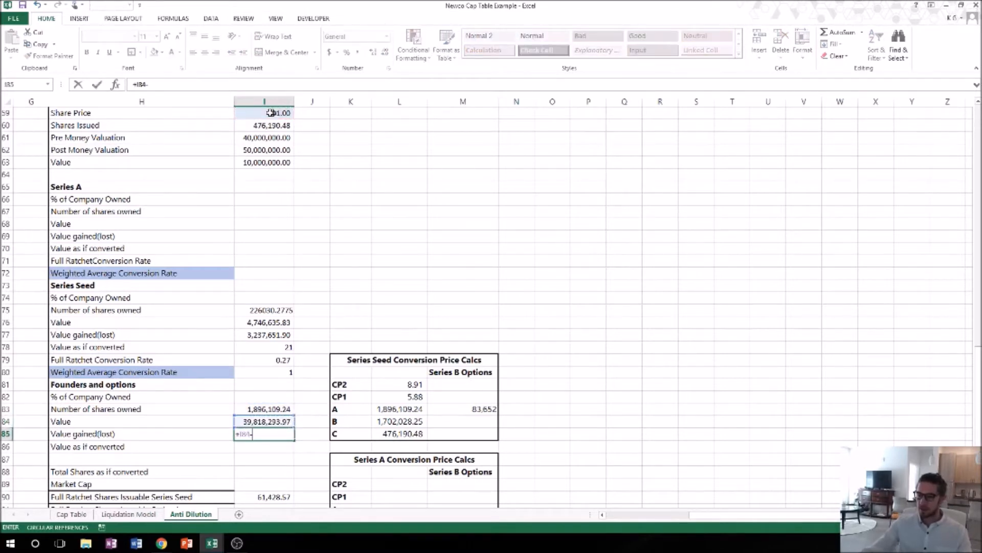
scroll(302, 199, up, 5)
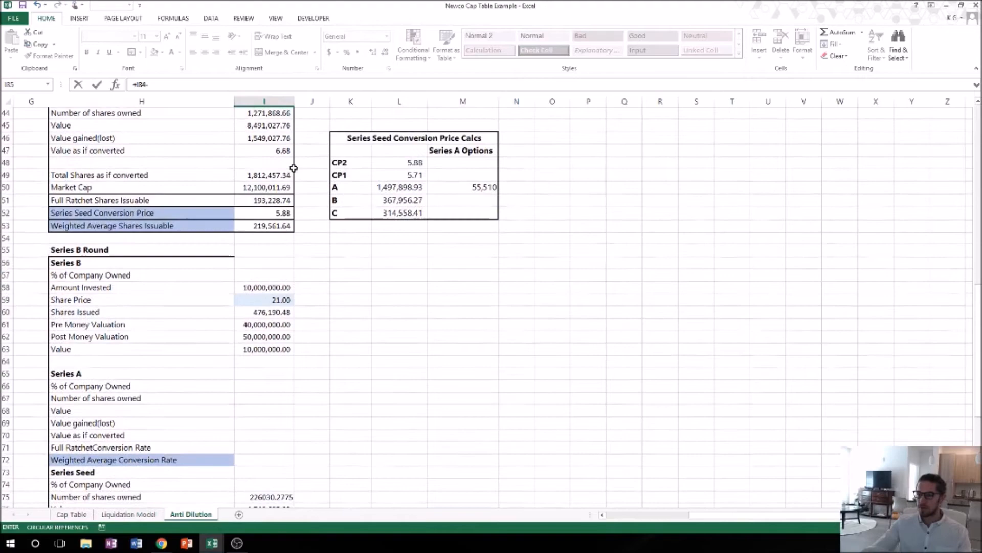
scroll(293, 169, up, 1)
click(252, 162)
key(Return)
scroll(389, 309, down, 1)
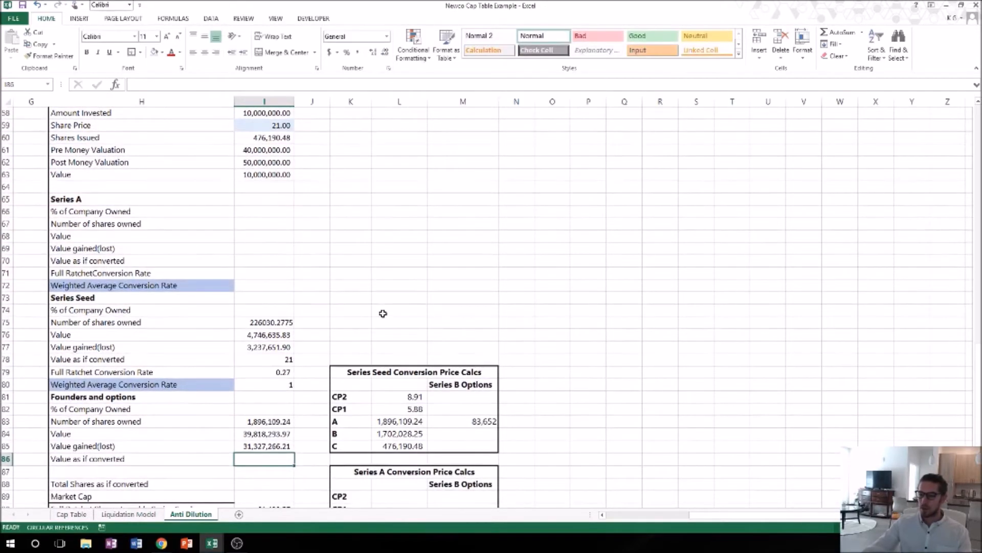
Calculate the Founders and options Value as if converted in I86 as Value divided by Number of shares owned (I84/I83)
text(+)
key(Up)
key(Up)
text(/)
key(Up)
key(Up)
key(Up)
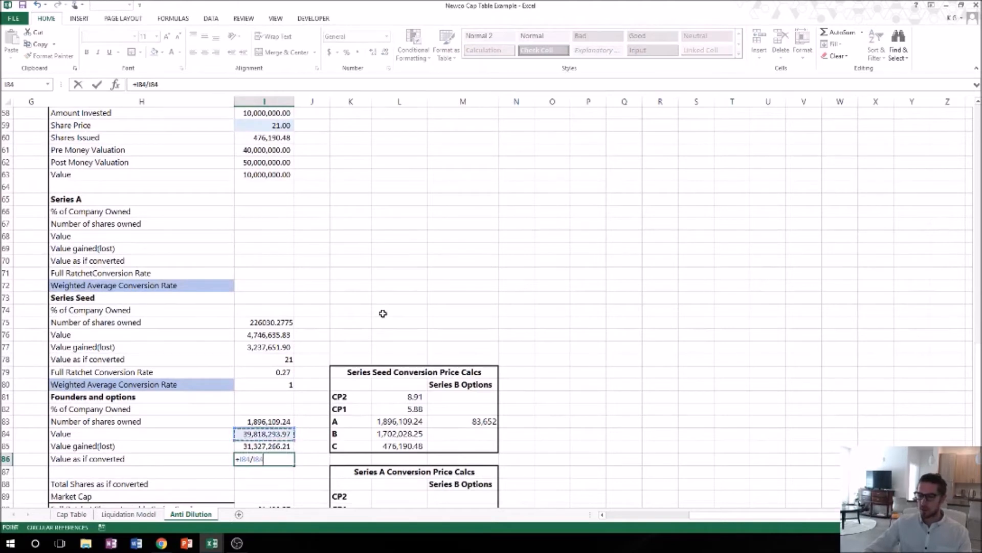
key(Return)
scroll(371, 309, down, 2)
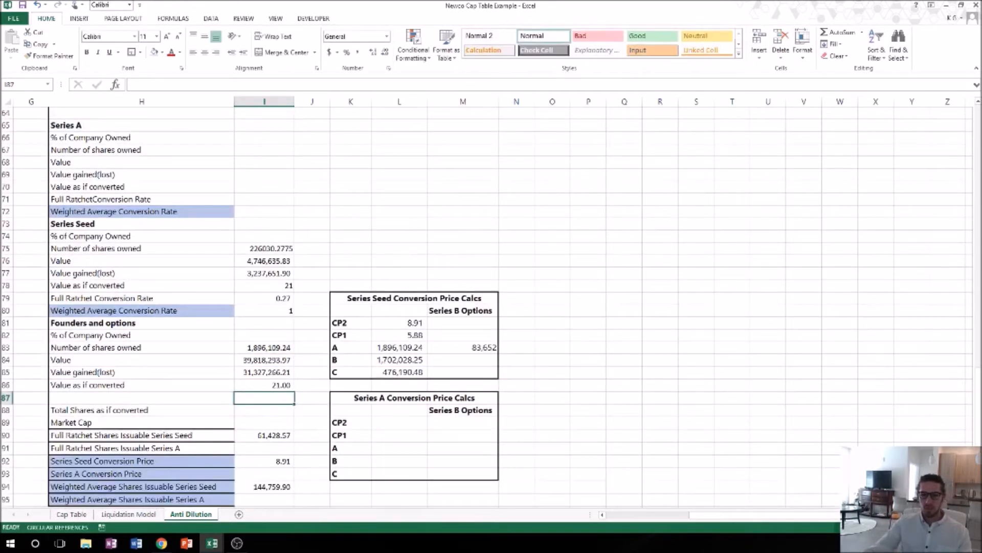
Link the Series B Options cell M91 of the Series A Conversion Price Calcs to the Series B options in M83
key(alt+Tab)
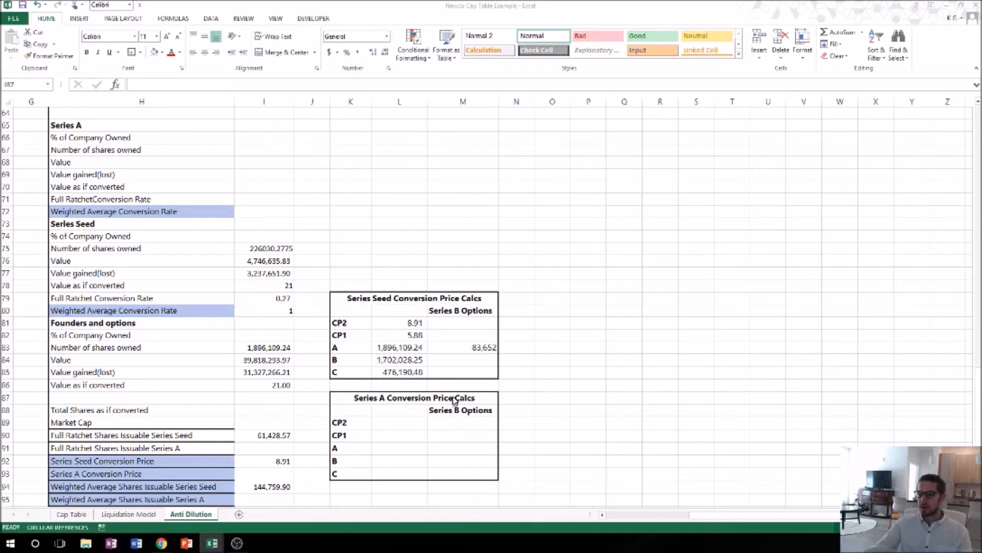
key(alt+Tab)
click(522, 450)
key(Left)
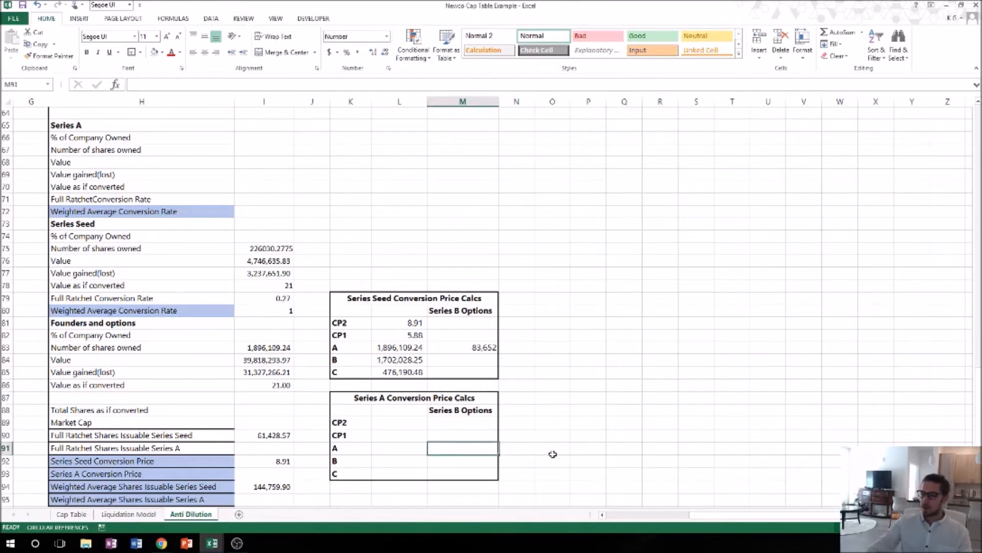
text(+)
key(Up)
key(Up)
key(Up)
key(Up)
key(Up)
key(Up)
key(Up)
key(Up)
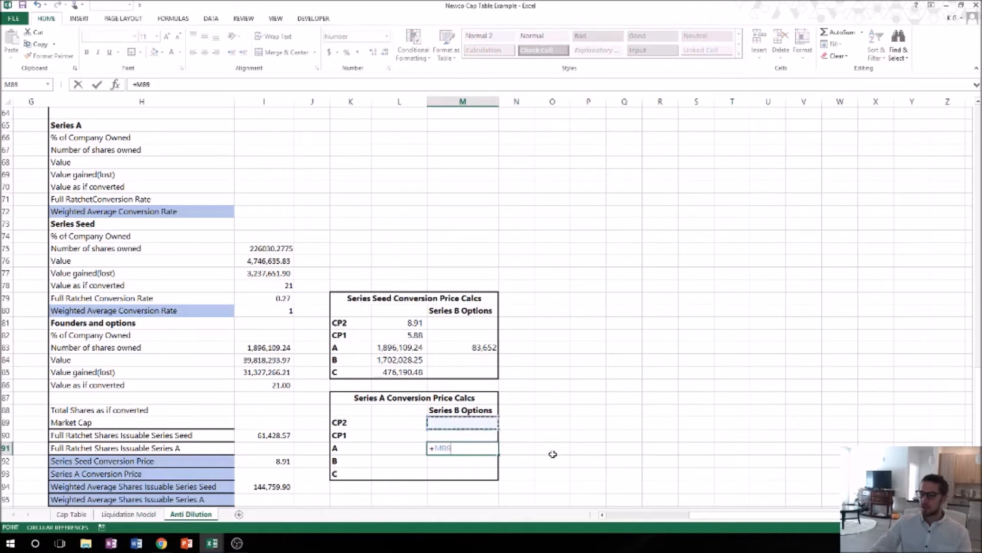
key(Return)
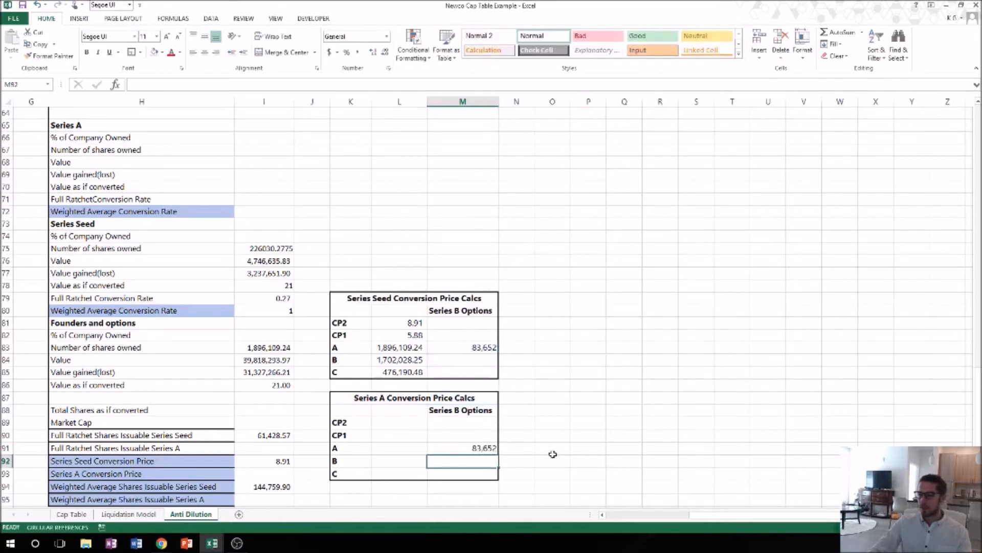
Link CP1 in L90 of the Series A Conversion Price Calcs to the Series A round share price
key(Up)
key(Left)
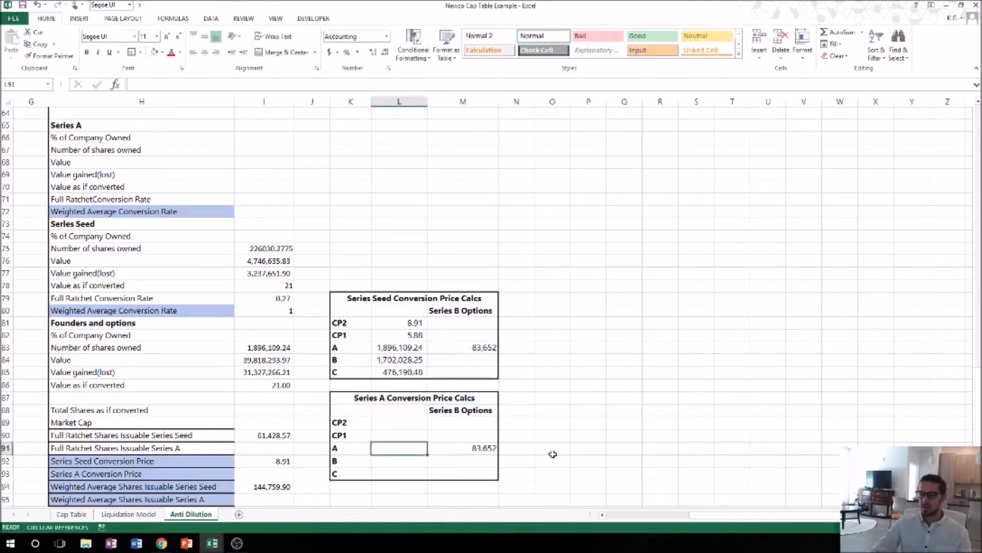
key(alt+Tab)
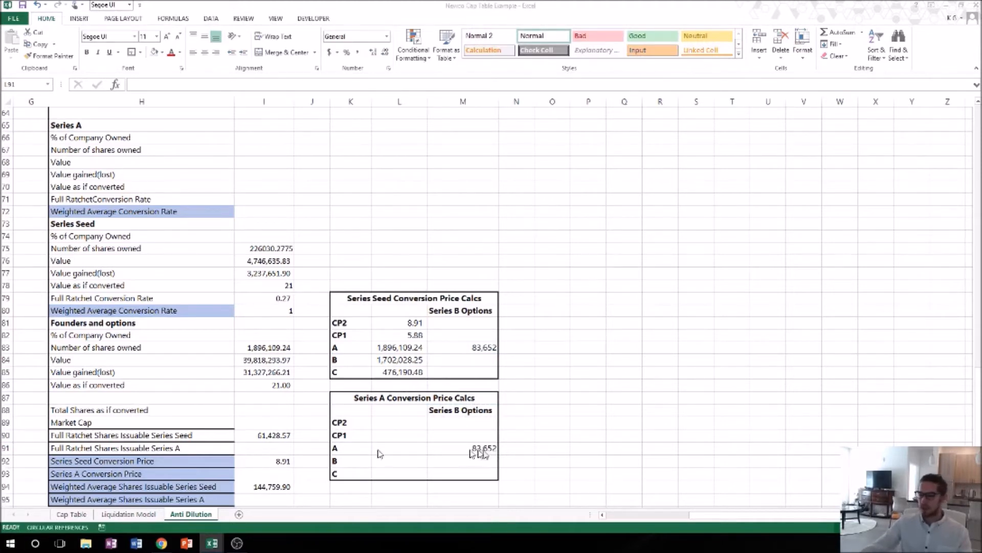
click(406, 438)
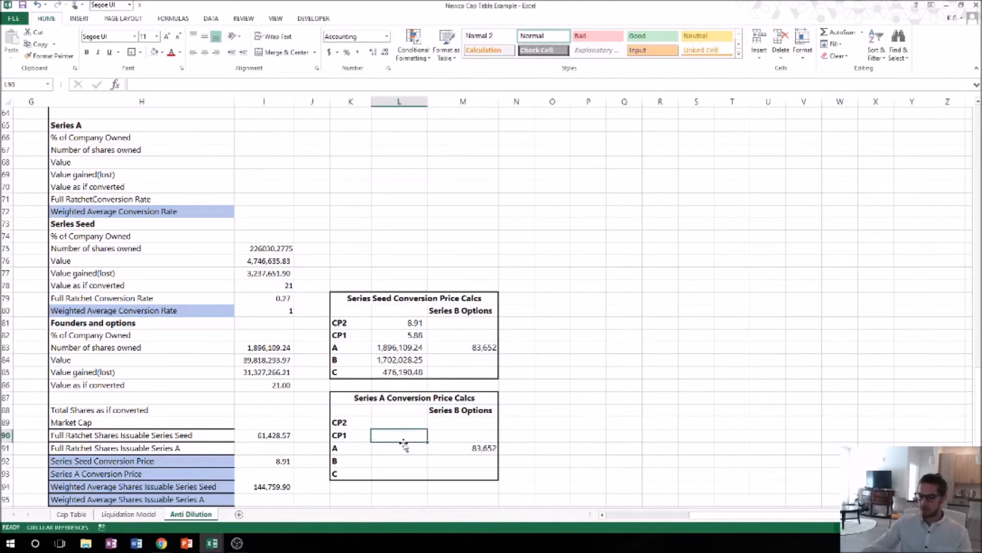
text(+)
scroll(212, 368, up, 6)
scroll(218, 364, up, 7)
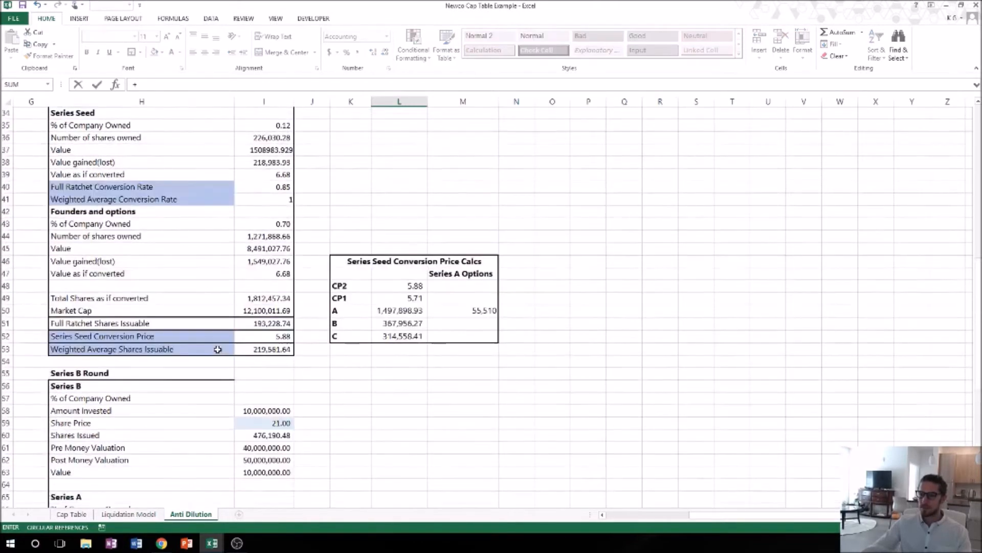
click(266, 149)
key(Return)
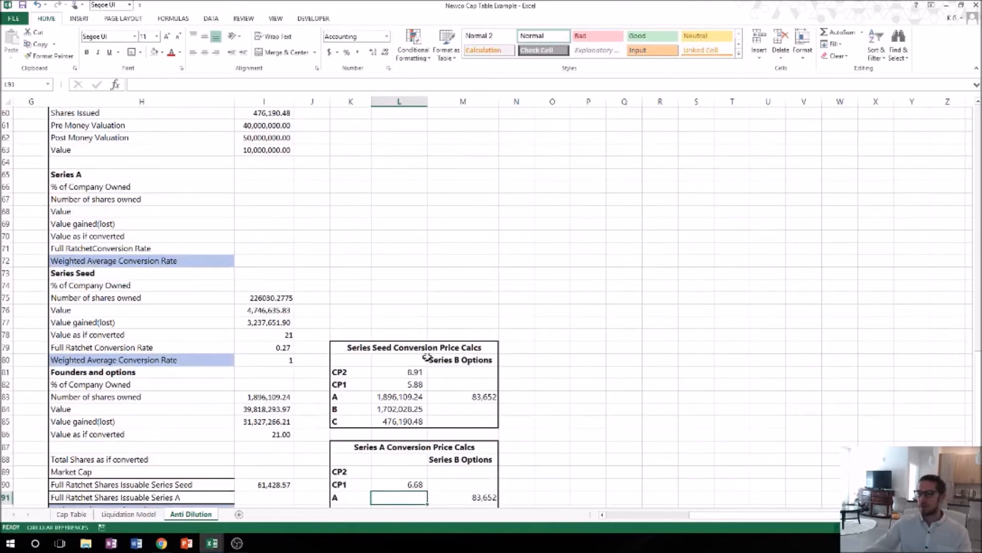
Set value A in L91 of the Series A Conversion Price Calcs equal to value A of the Series Seed calcs (L83)
scroll(426, 357, down, 1)
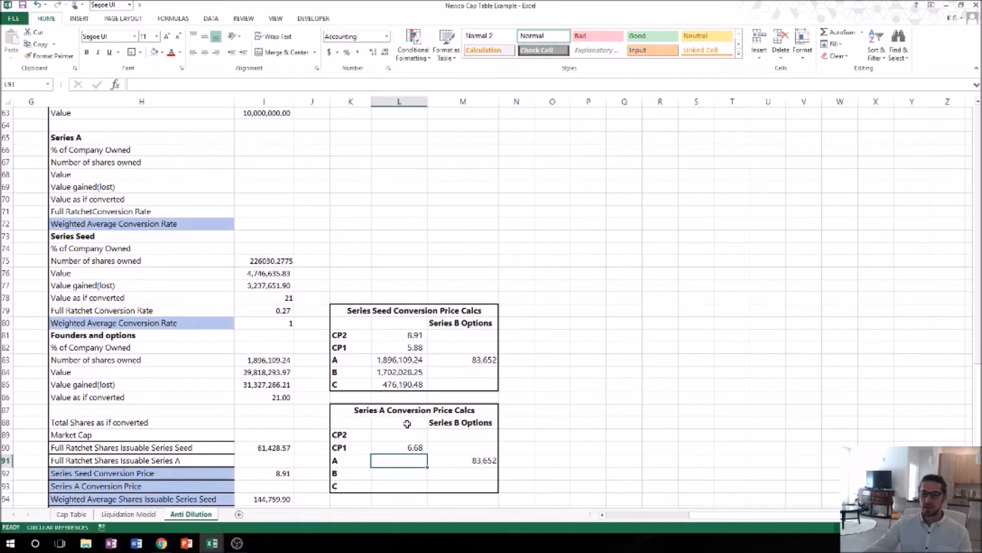
text(+)
key(Up)
key(Up)
key(Up)
key(Up)
key(Up)
key(Up)
key(Up)
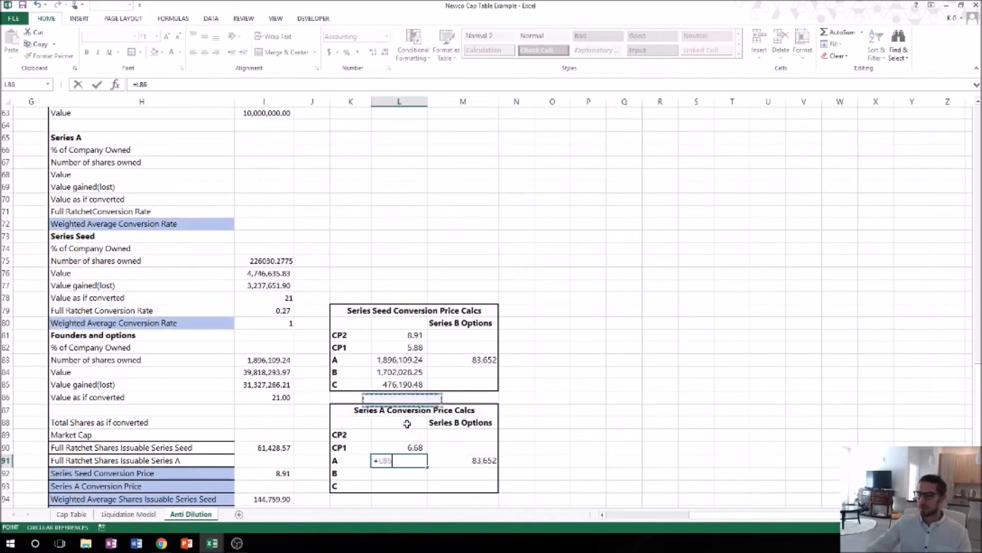
key(Up)
key(Return)
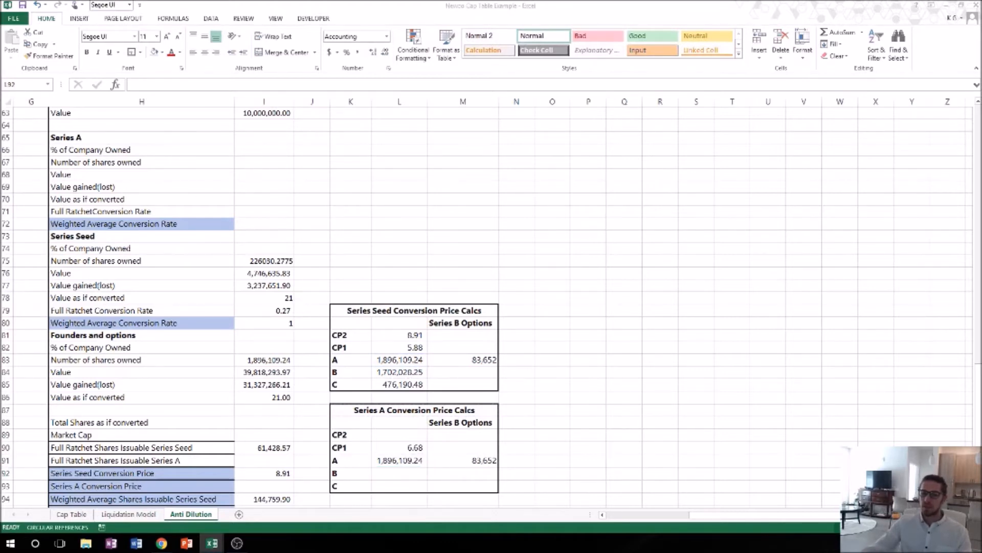
Calculate value B in L92 of the Series A Conversion Price Calcs as Series B Amount Invested divided by CP1 (I58/L90)
click(399, 473)
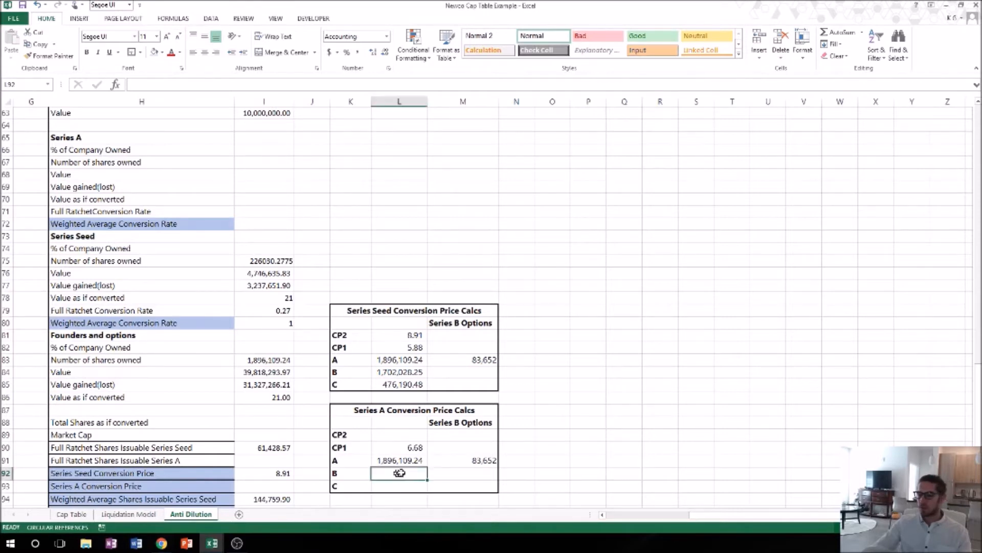
text(+)
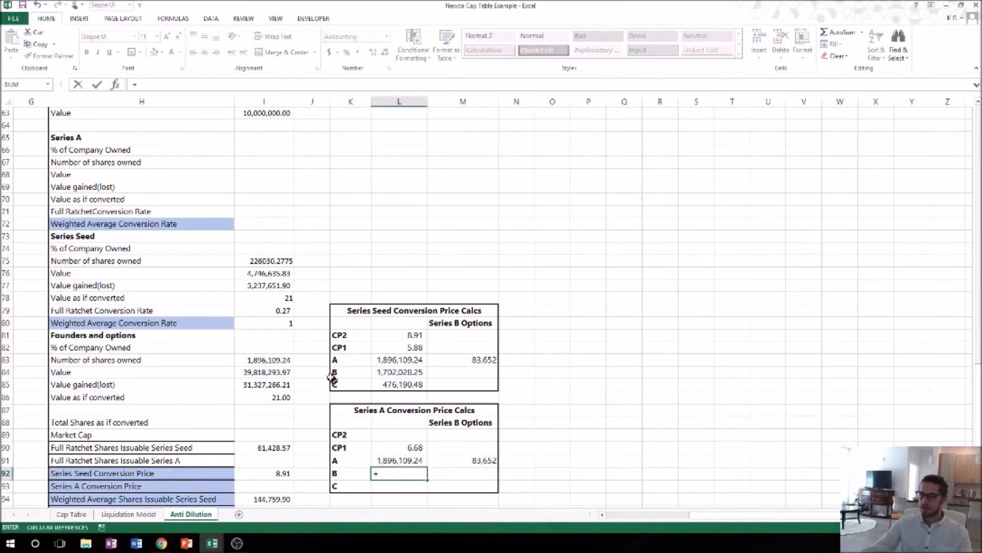
scroll(328, 373, up, 3)
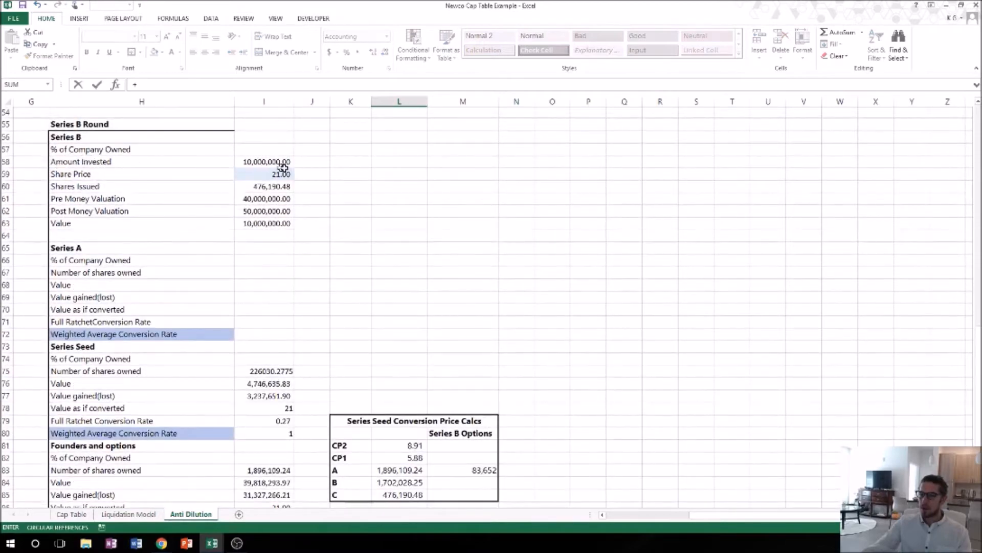
click(279, 163)
text(/)
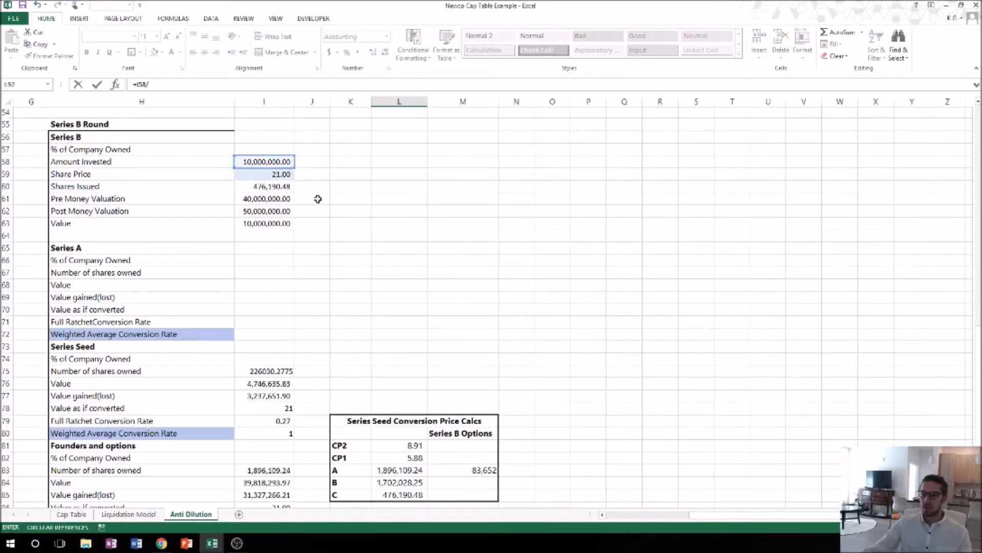
scroll(382, 296, down, 4)
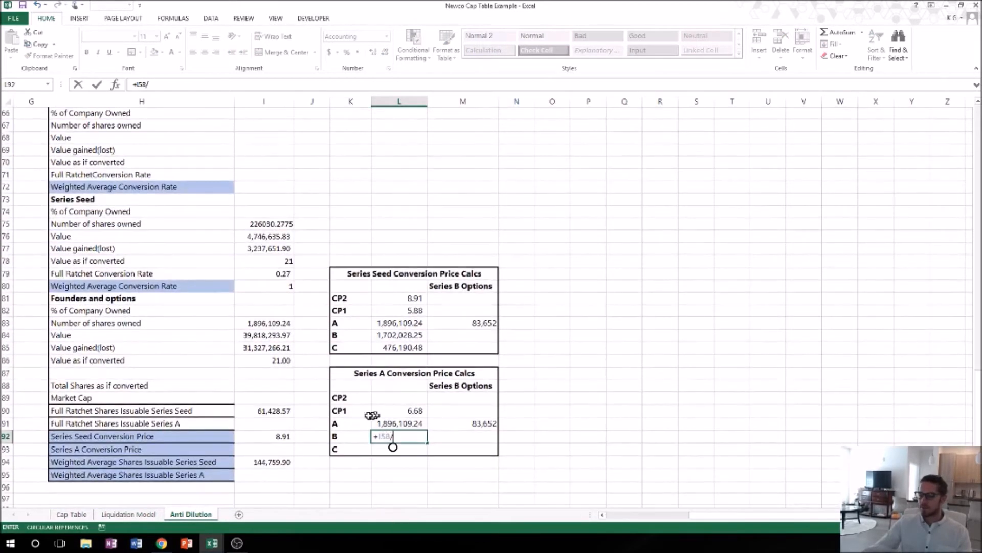
click(399, 411)
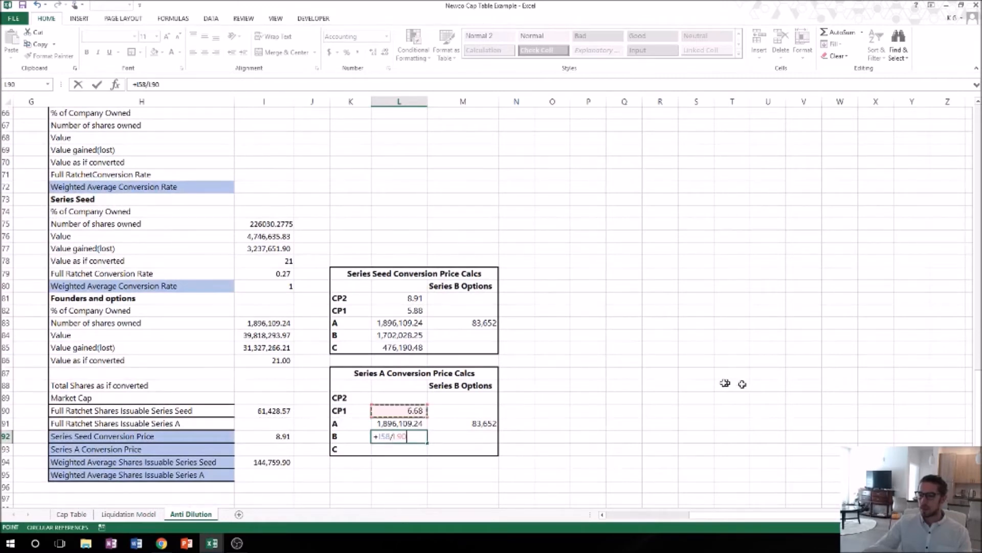
key(Return)
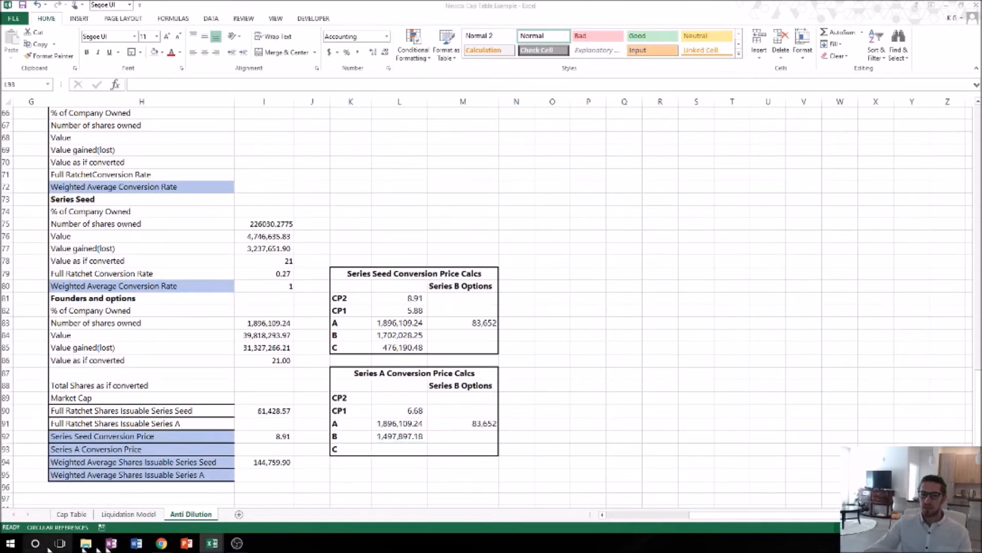
Set value C in L93 of the Series A Conversion Price Calcs equal to value C of the Series Seed calcs (L85)
click(404, 449)
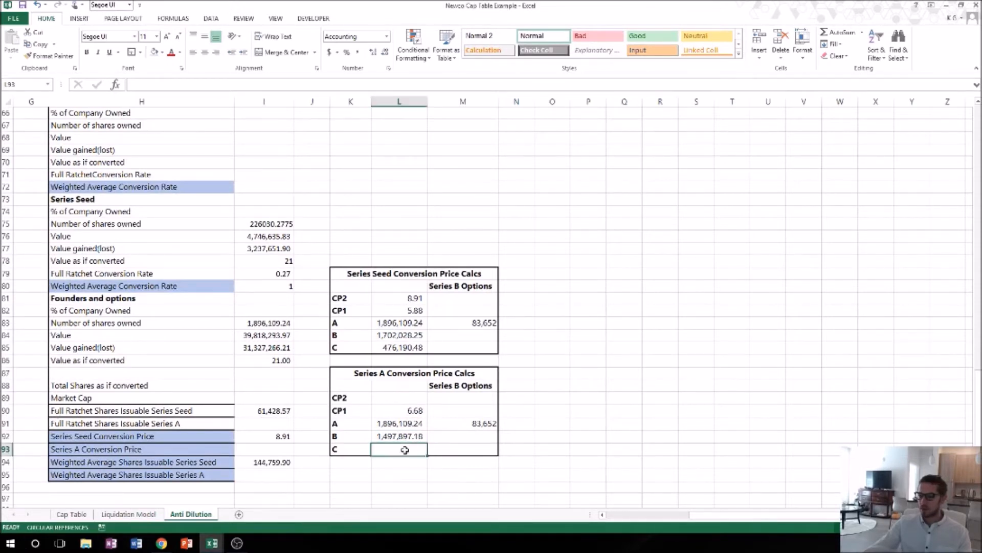
text(+)
key(Up)
key(Up)
key(Up)
key(Up)
key(Up)
key(Up)
key(Up)
key(Up)
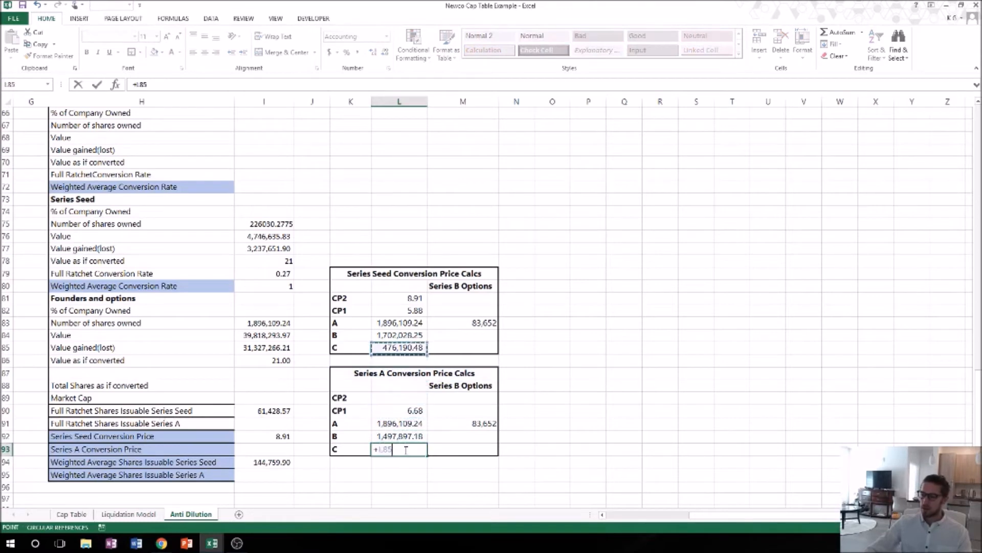
key(Return)
Examine the formula behind value C of the Series Seed calcs in L85 and the Series B figures it draws on
key(Up)
key(Up)
key(Up)
key(Up)
key(Up)
key(Up)
key(Up)
key(Up)
key(Up)
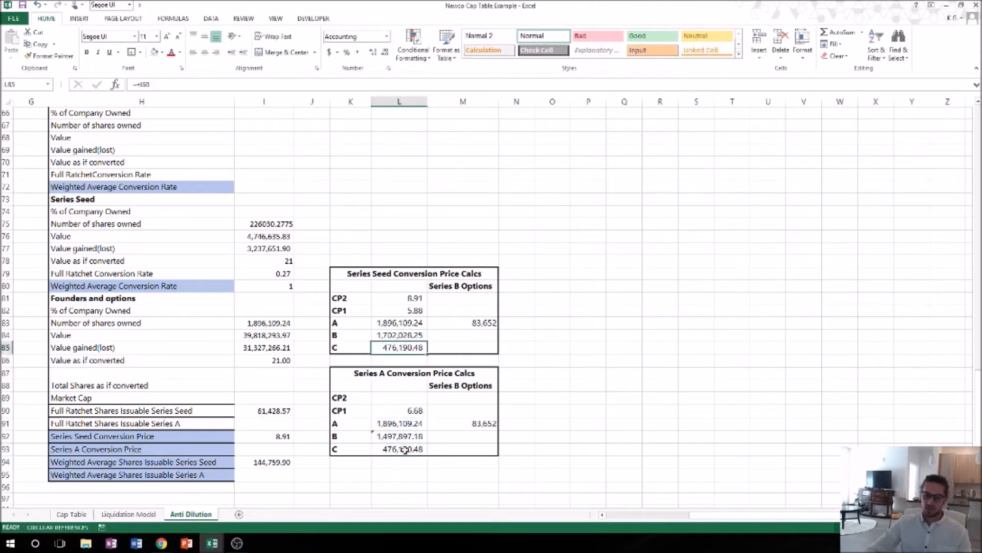
scroll(404, 449, up, 3)
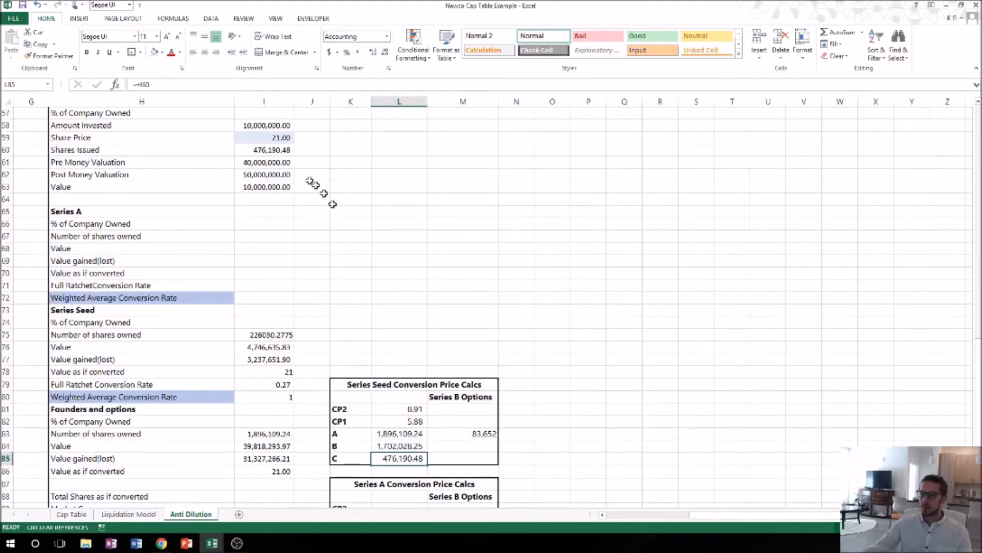
scroll(424, 443, down, 3)
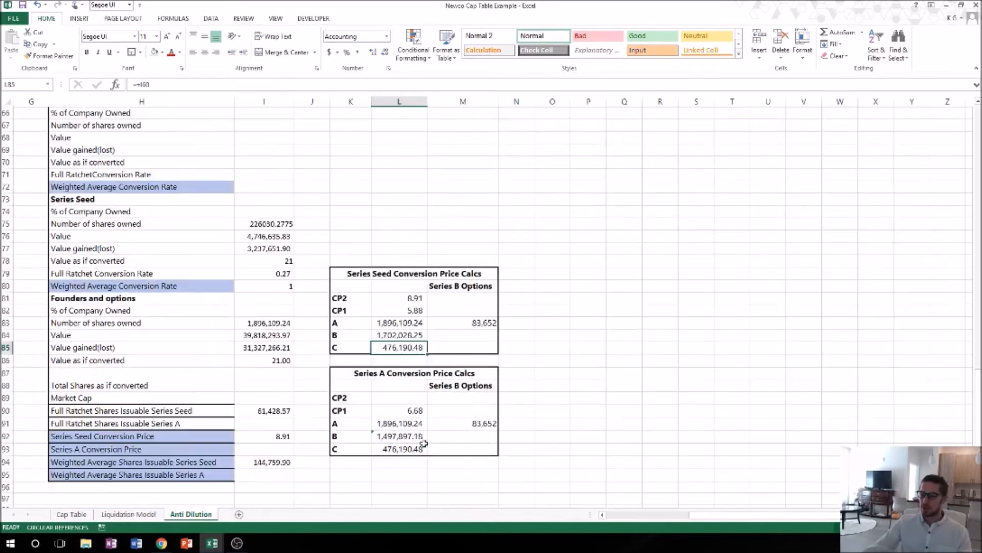
click(425, 474)
Copy the CP2 formula of the Series Seed Conversion Price Calcs in L81 to CP2 of the Series A calcs in L89
click(410, 298)
key(ctrl+c)
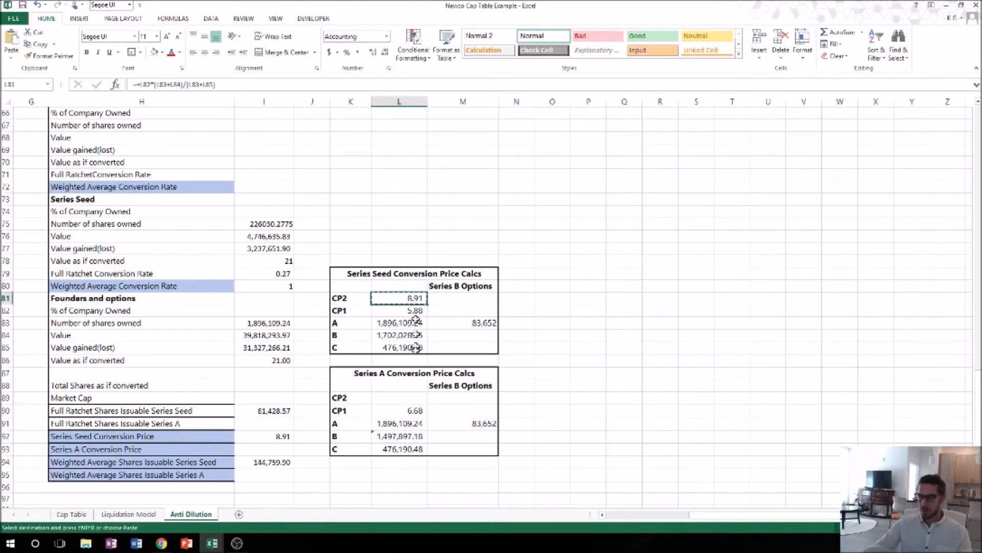
click(409, 397)
key(ctrl+v)
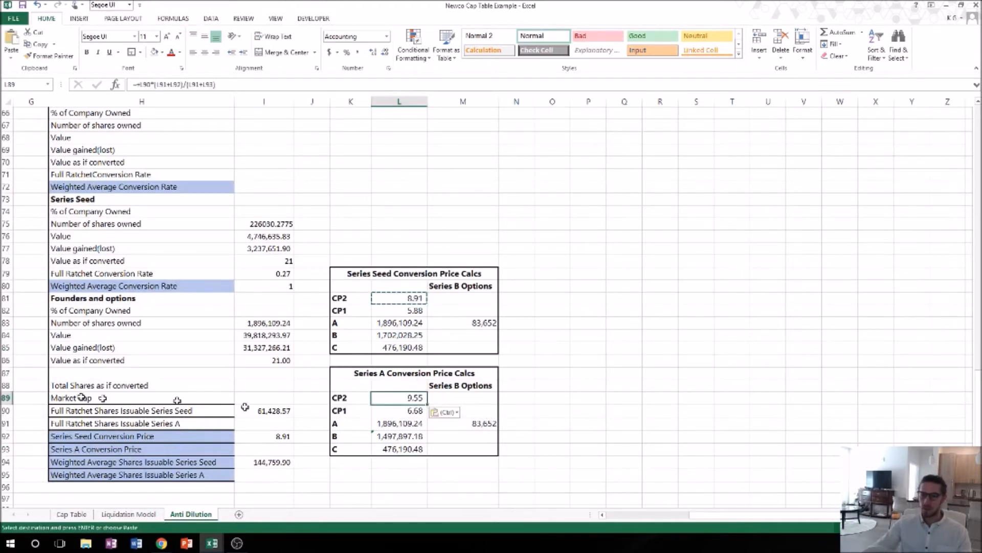
click(380, 348)
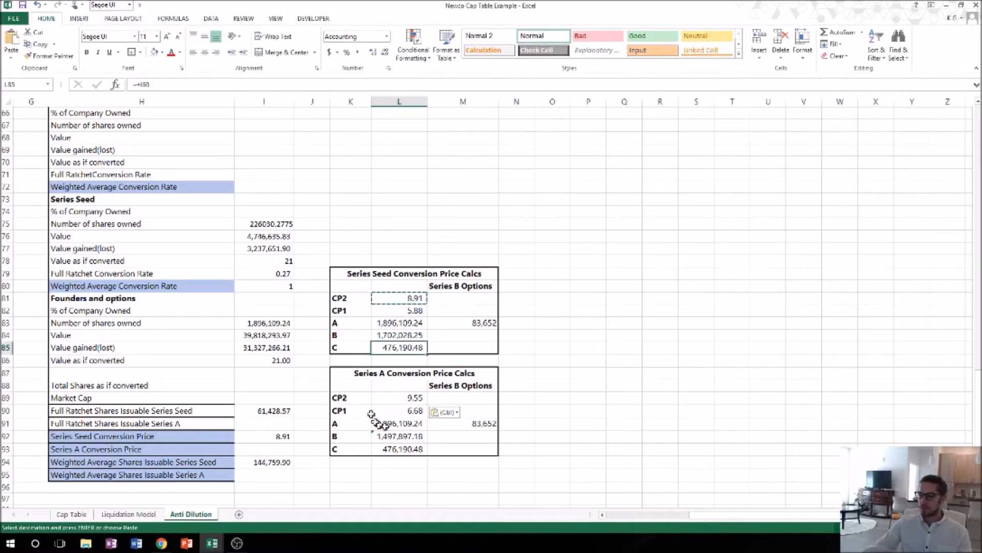
key(Escape)
click(622, 385)
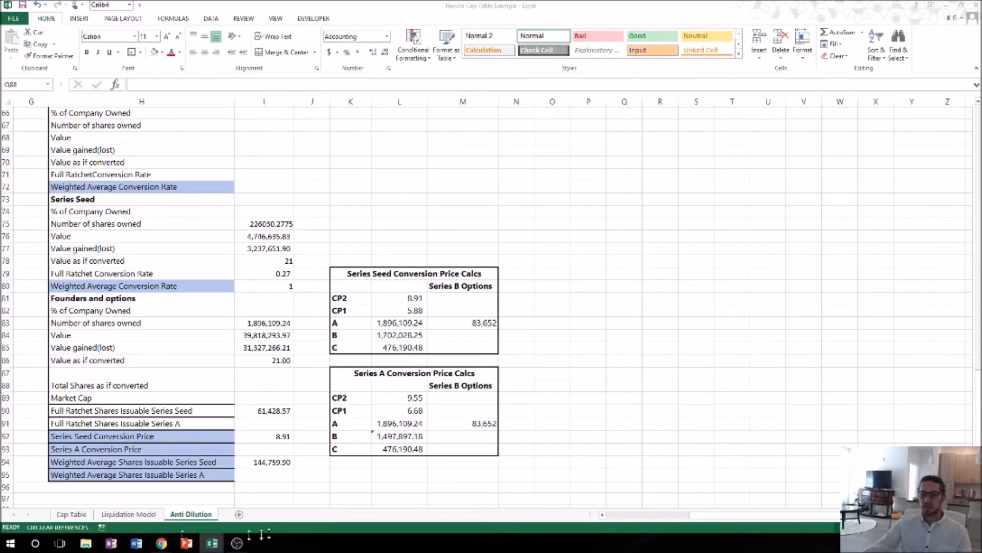
Link Series A Conversion Price in I93 to CP2 of the Series A Conversion Price Calcs (L89)
click(267, 449)
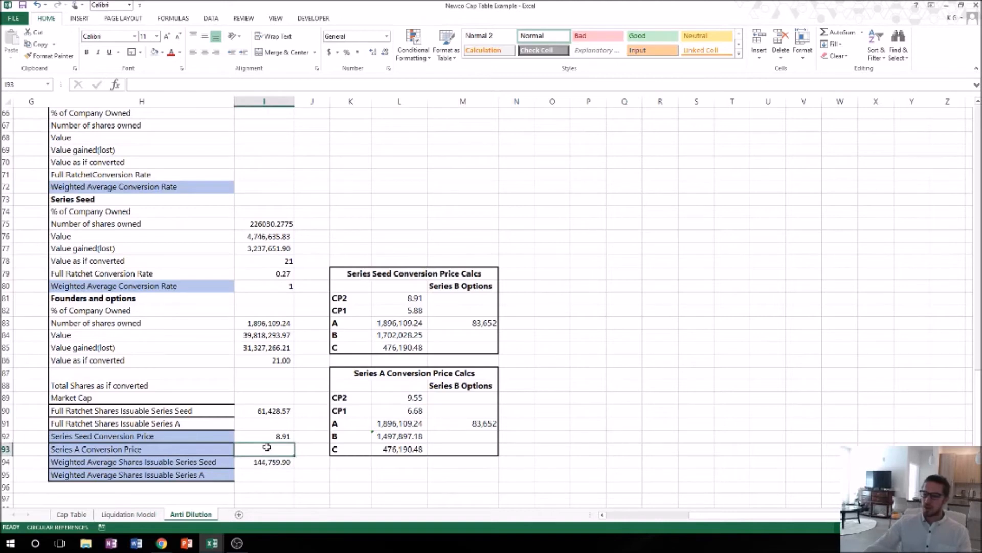
text(+)
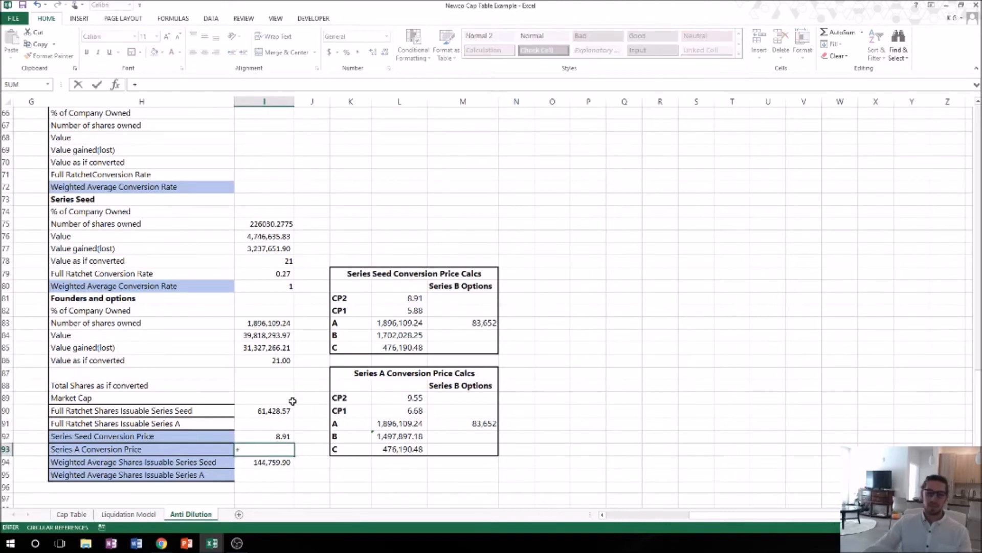
click(394, 398)
key(Return)
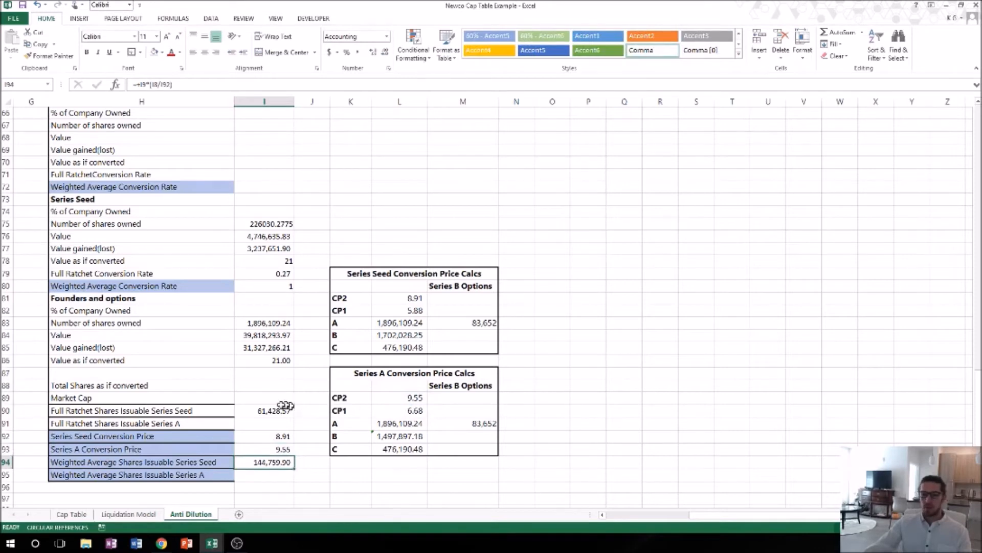
Calculate Weighted Average Shares Issuable Series A in I95 as Series A Shares Issued times Share Price over Series A Conversion Price, I29*(I28/I93)
click(265, 477)
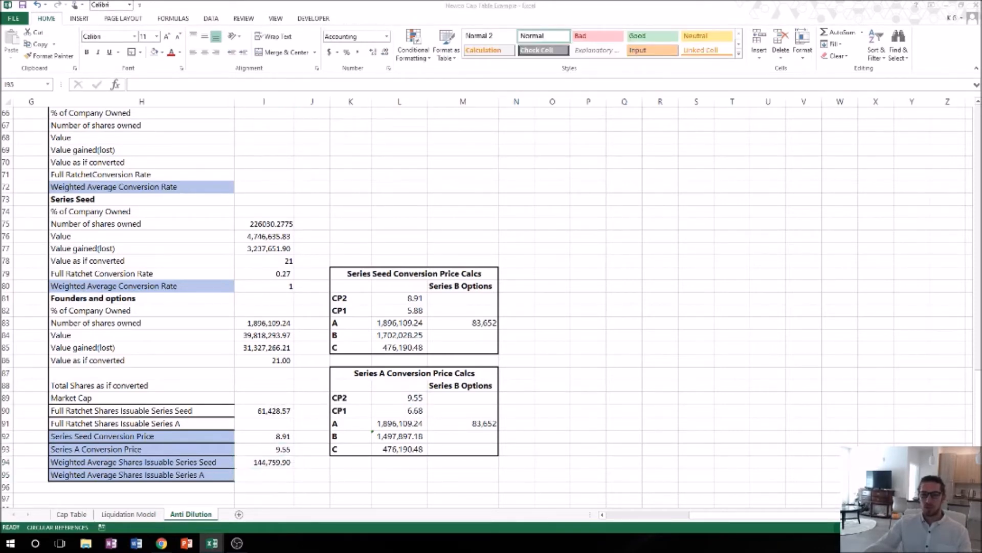
click(270, 473)
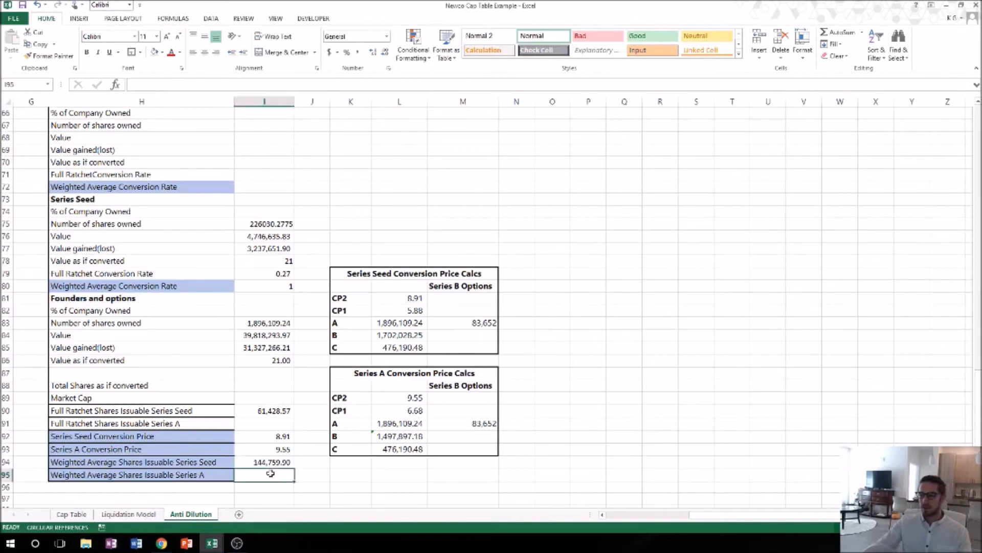
text(+)
scroll(261, 409, up, 12)
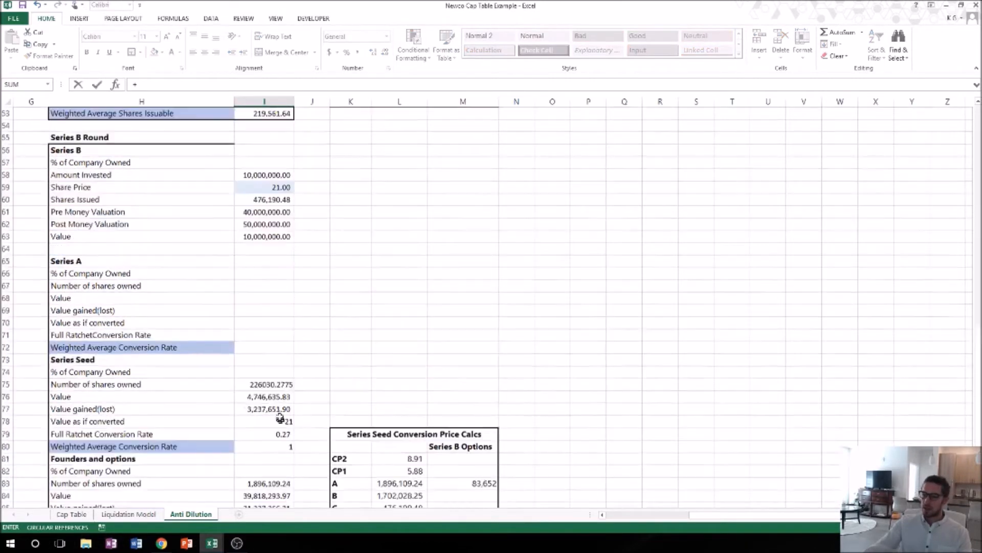
scroll(258, 360, up, 2)
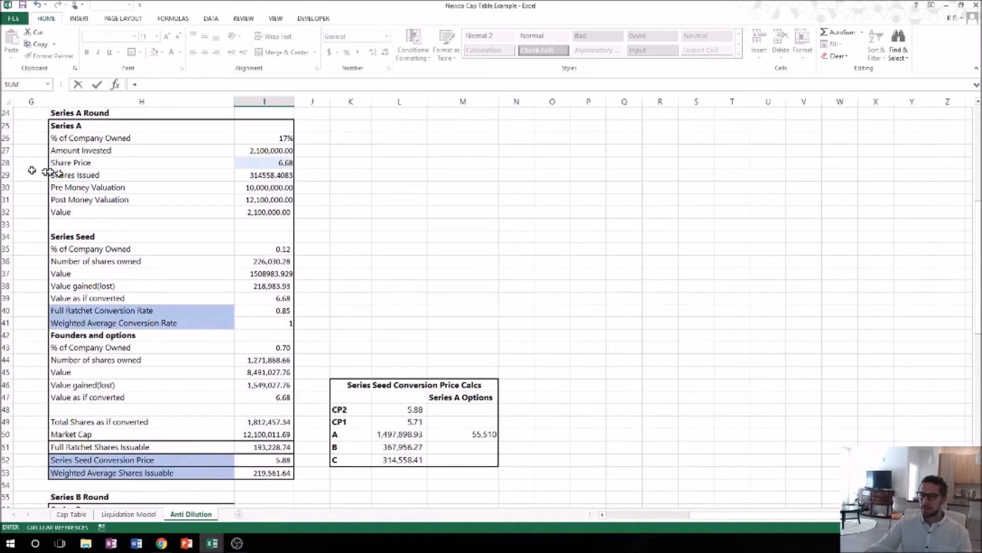
click(260, 174)
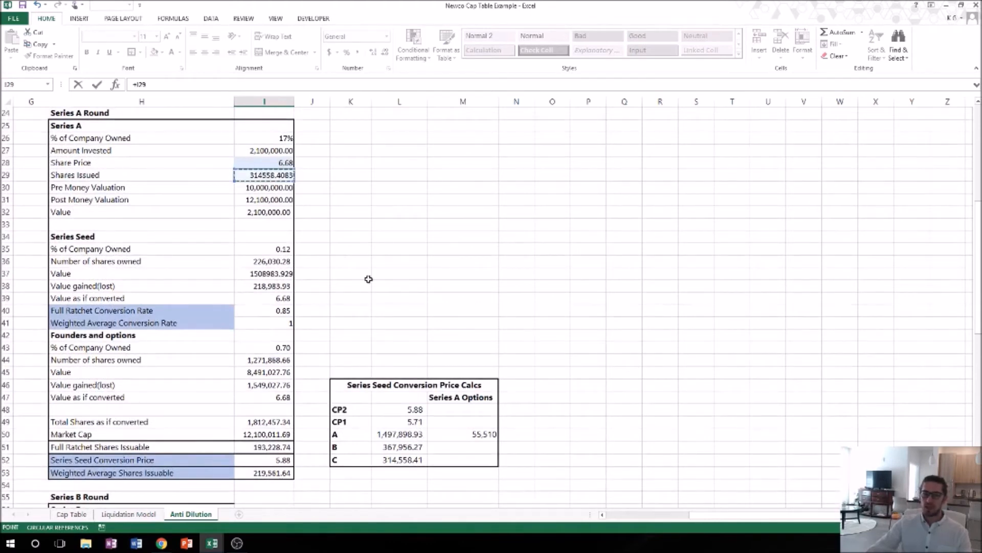
text(*)
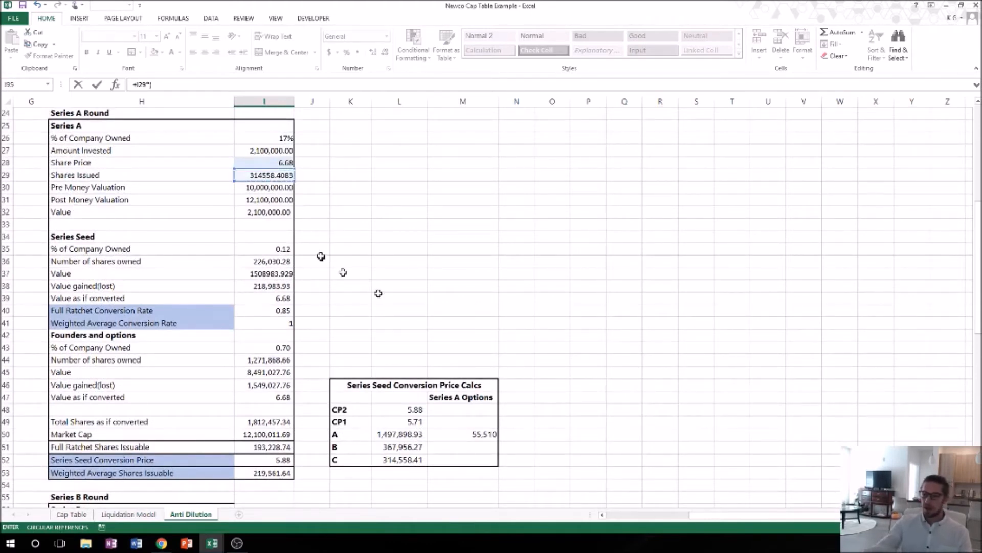
click(255, 162)
text(/)
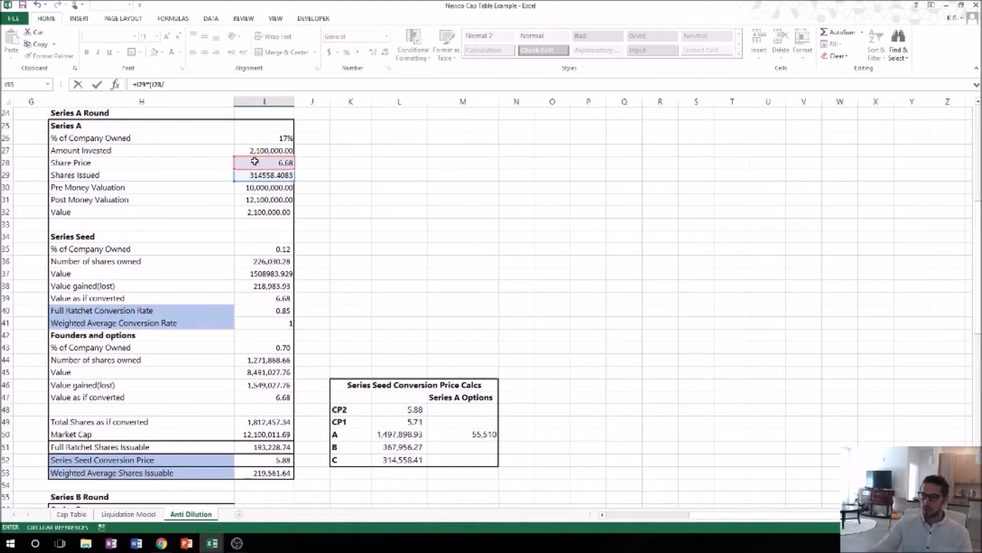
scroll(281, 266, down, 11)
scroll(285, 277, down, 5)
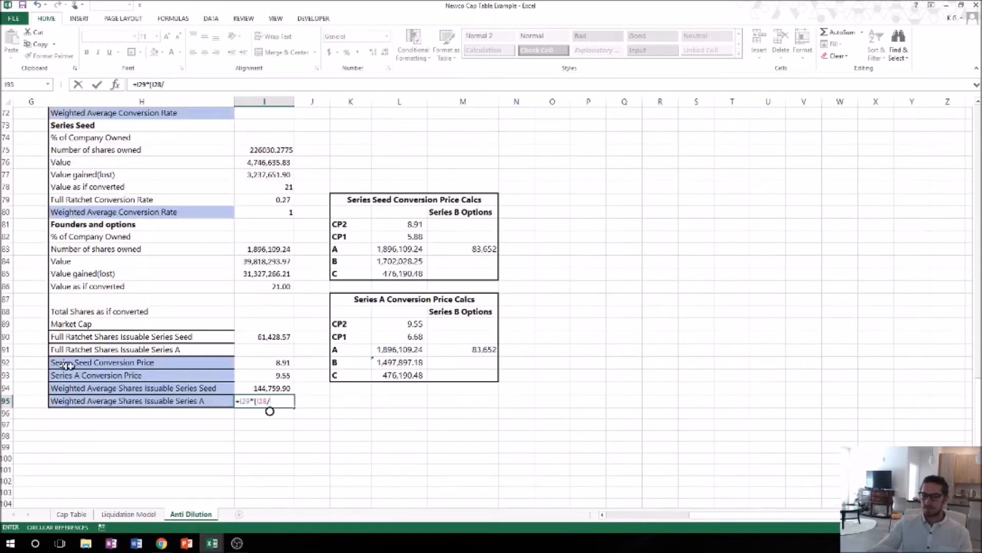
click(266, 375)
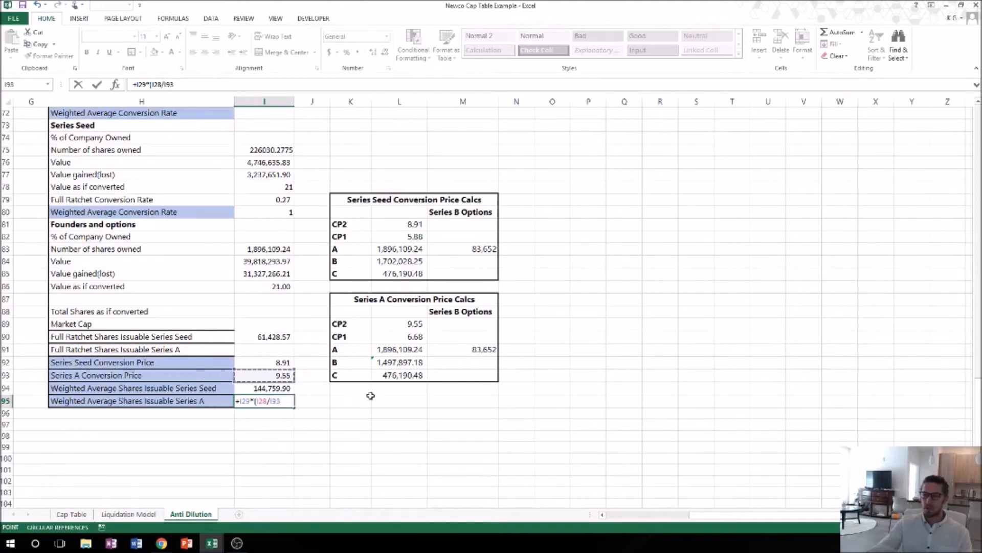
key(Return)
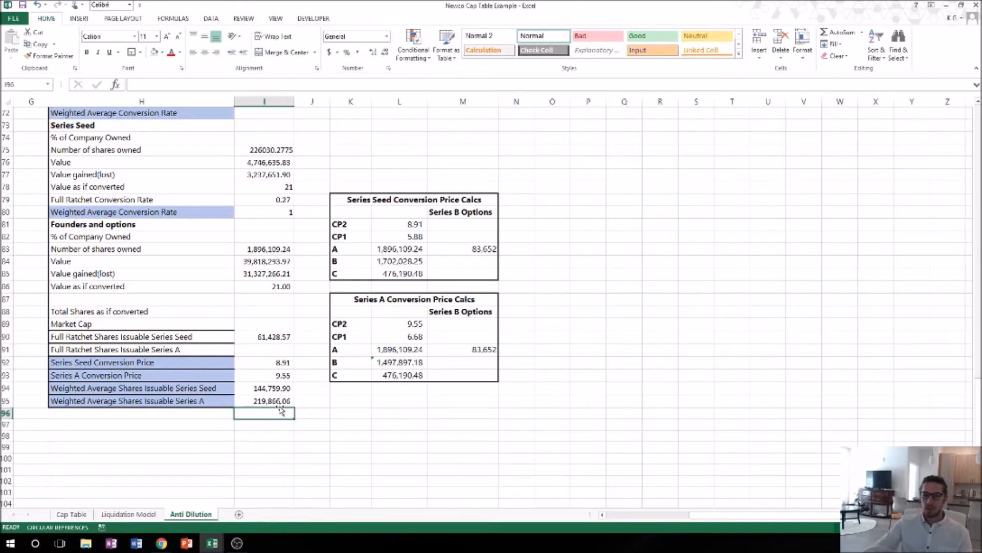
Calculate Full Ratchet Shares Issuable Series A in I91 as Series A Shares Issued times Series A over Series B Share Price, I29*(I28/I59)
click(264, 352)
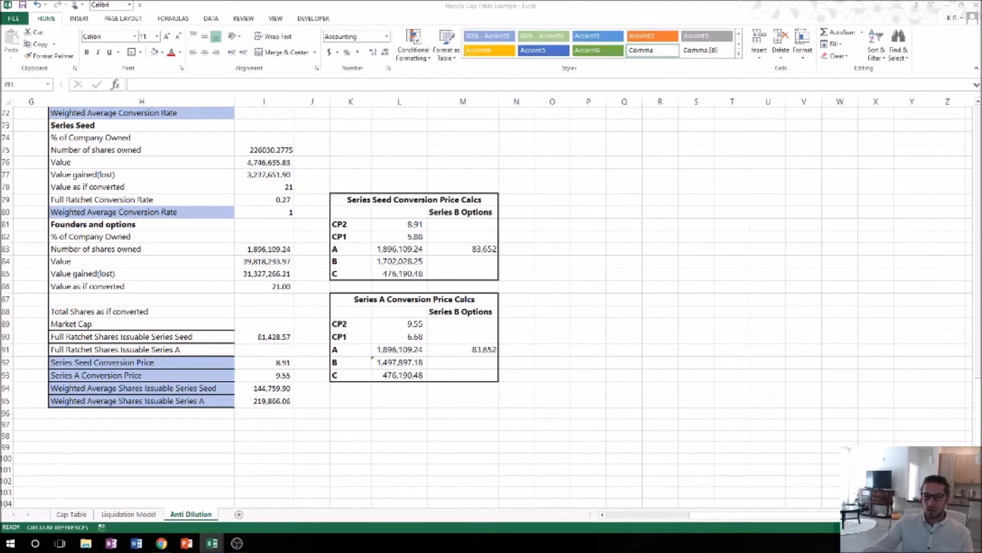
click(272, 352)
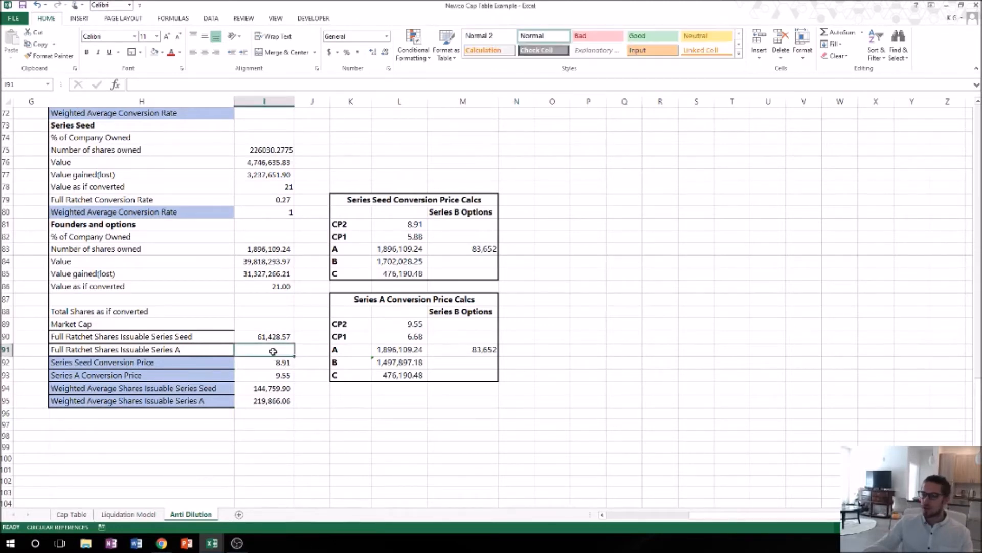
text(+)
scroll(266, 333, up, 10)
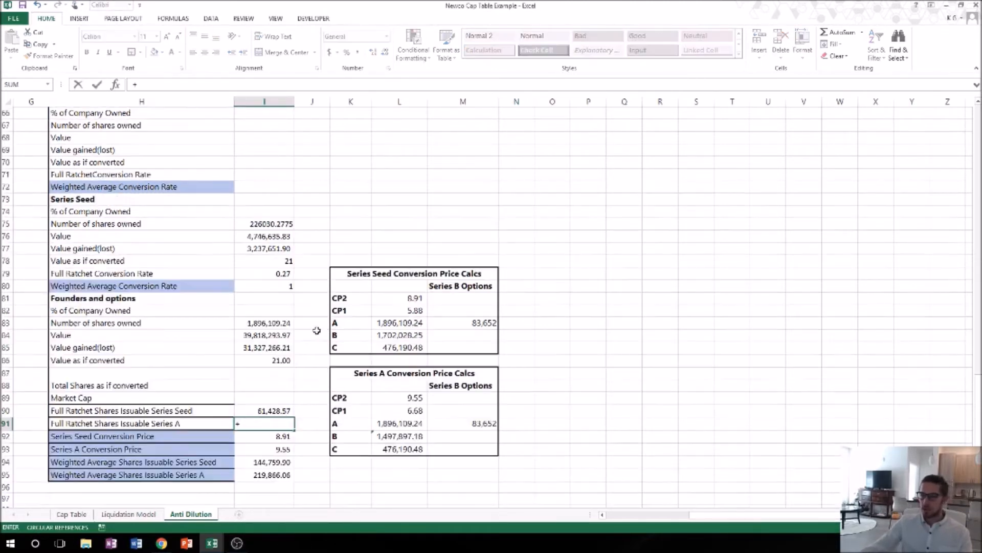
scroll(90, 193, up, 5)
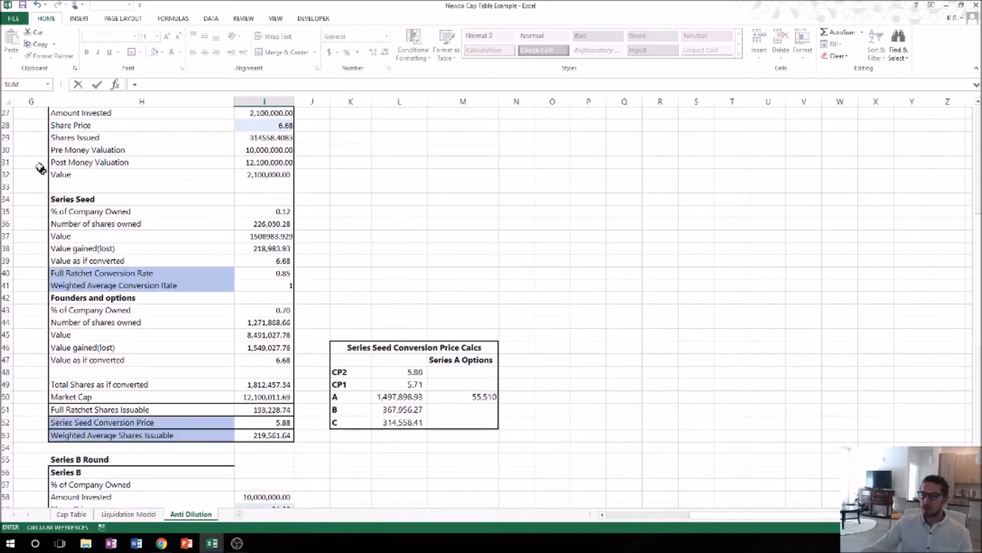
click(262, 139)
text(*(*)
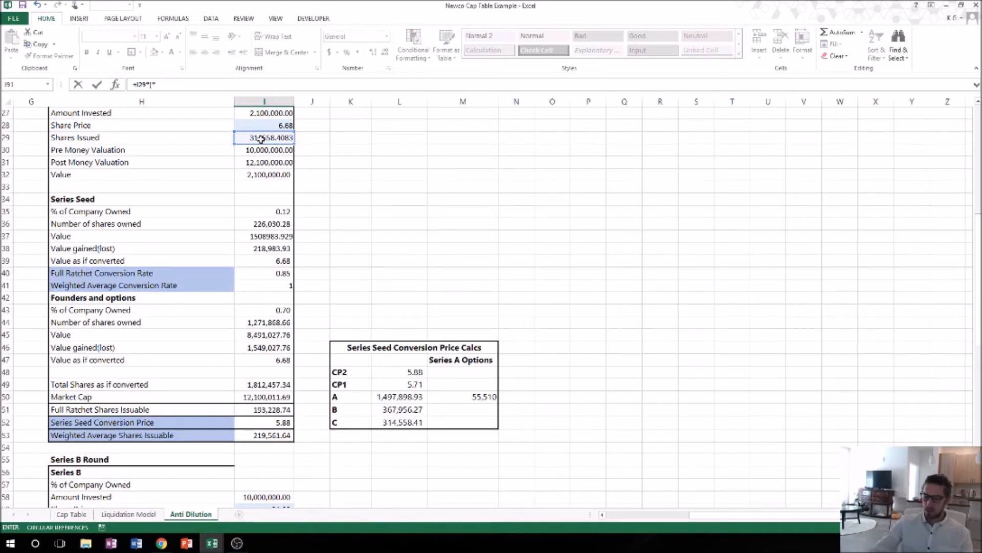
click(252, 123)
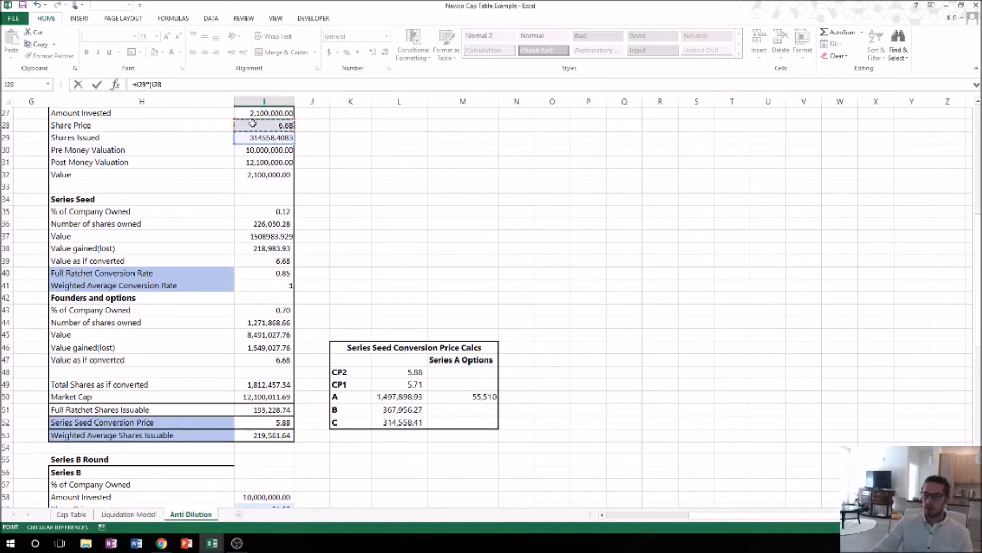
text(/)
scroll(358, 332, down, 4)
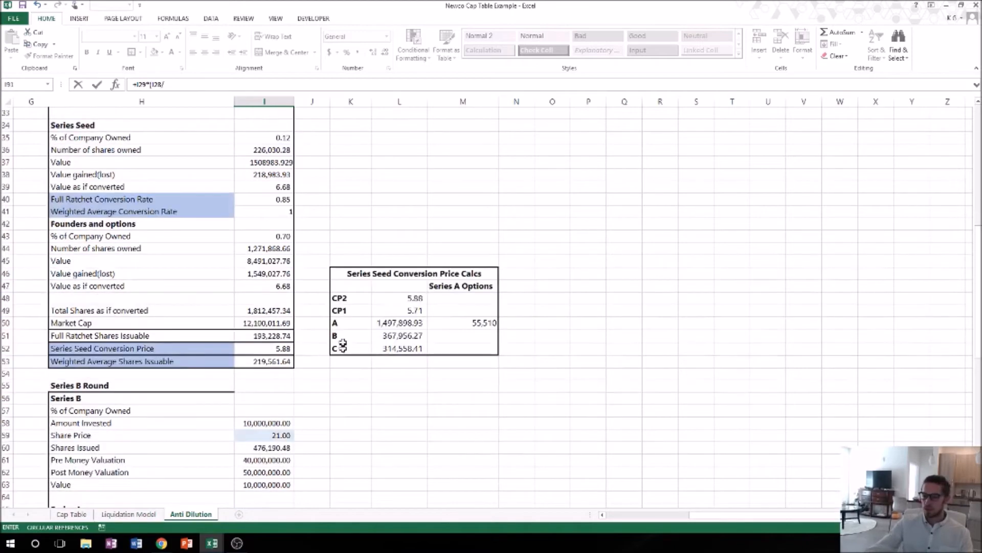
click(281, 361)
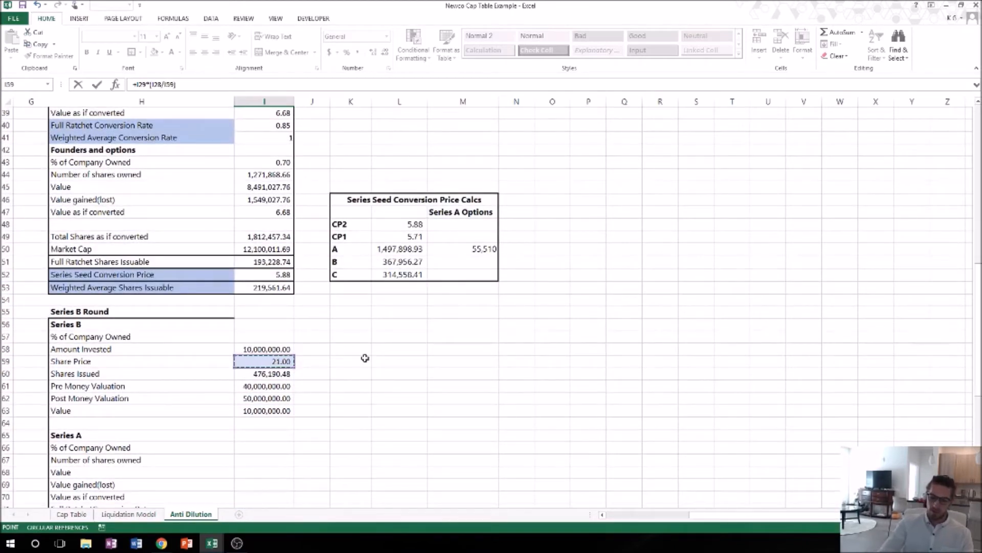
key(Return)
scroll(345, 384, down, 2)
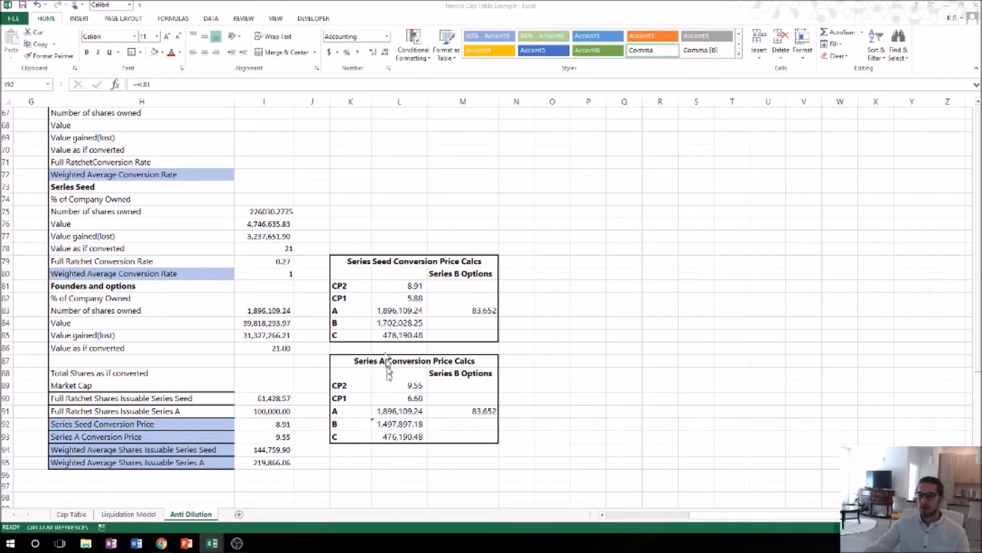
Enter +I59>I28,I29,I95 as the Series A Number of shares owned in I67, comparing the Series B and Series A share prices
scroll(316, 298, up, 5)
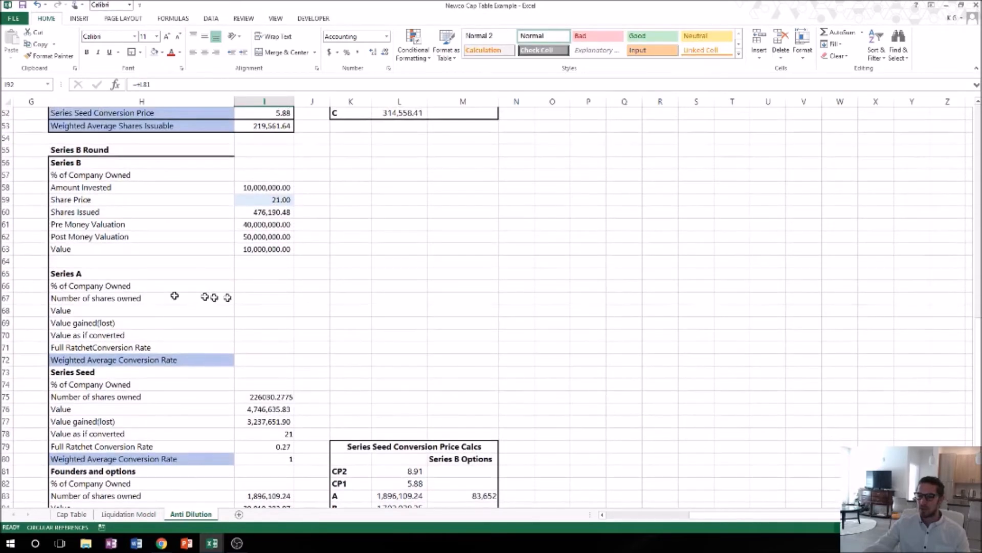
click(266, 300)
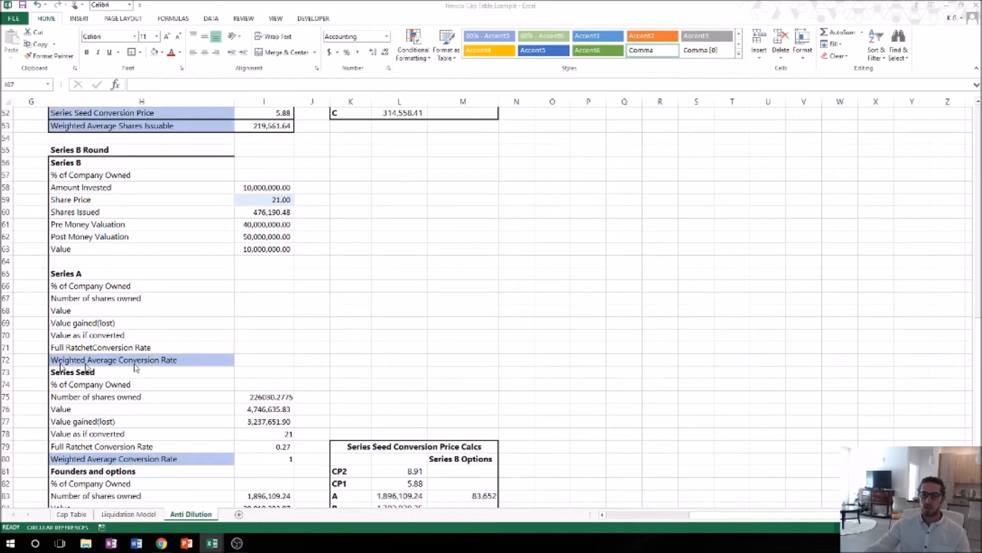
click(271, 302)
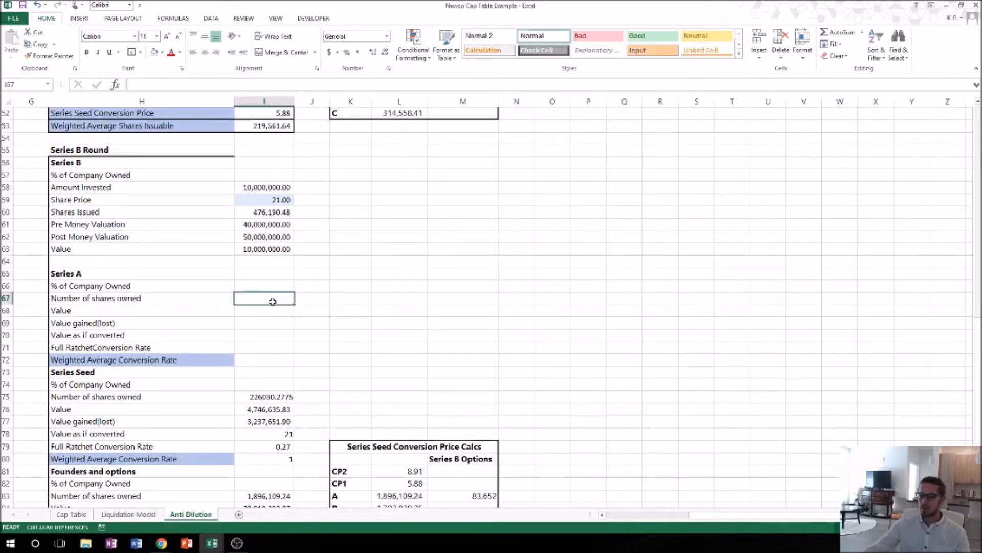
text(+)
scroll(271, 309, up, 1)
click(271, 241)
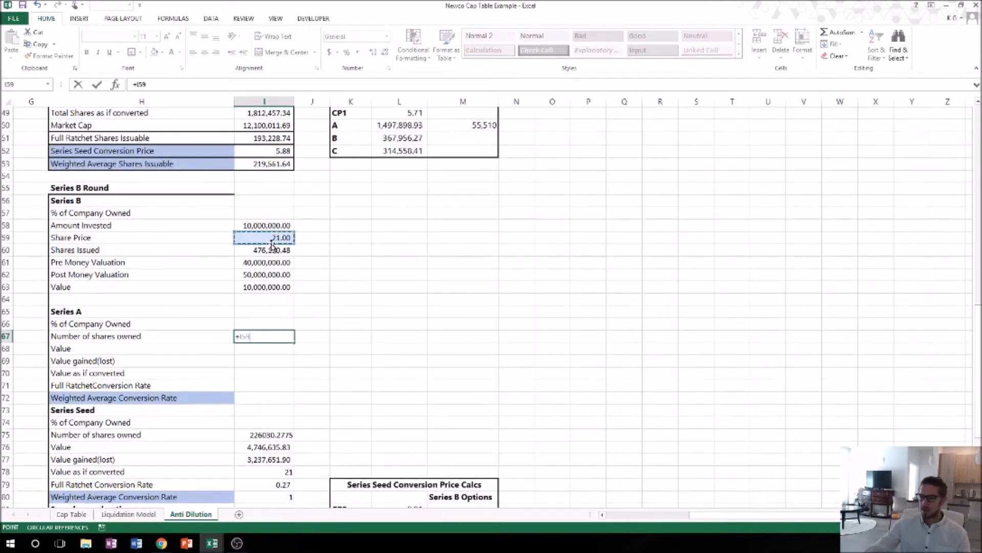
scroll(271, 246, up, 8)
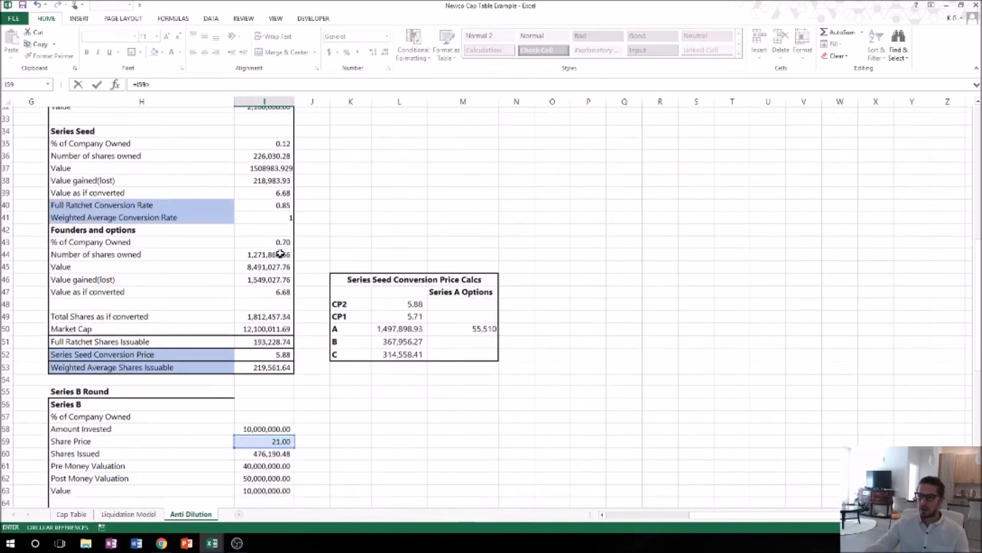
click(271, 148)
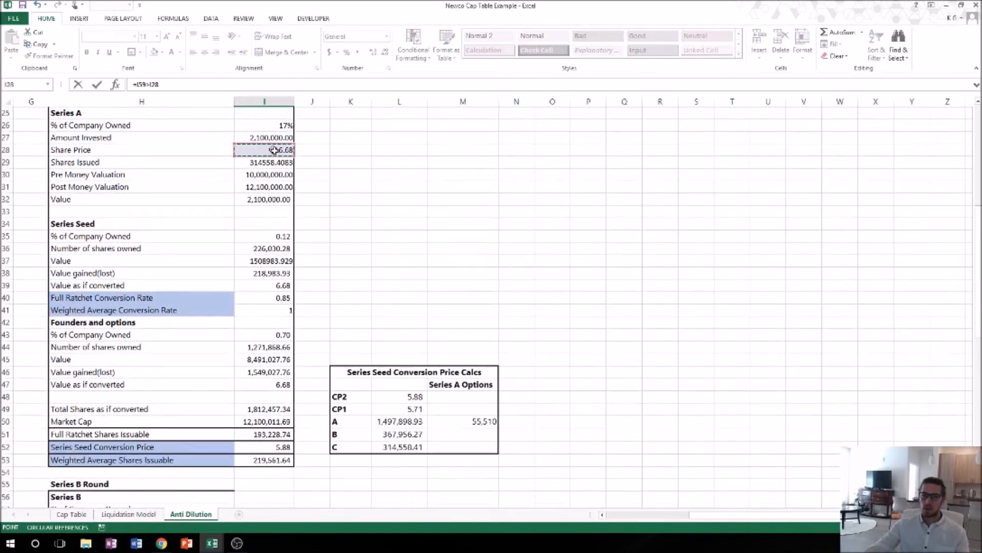
text(,)
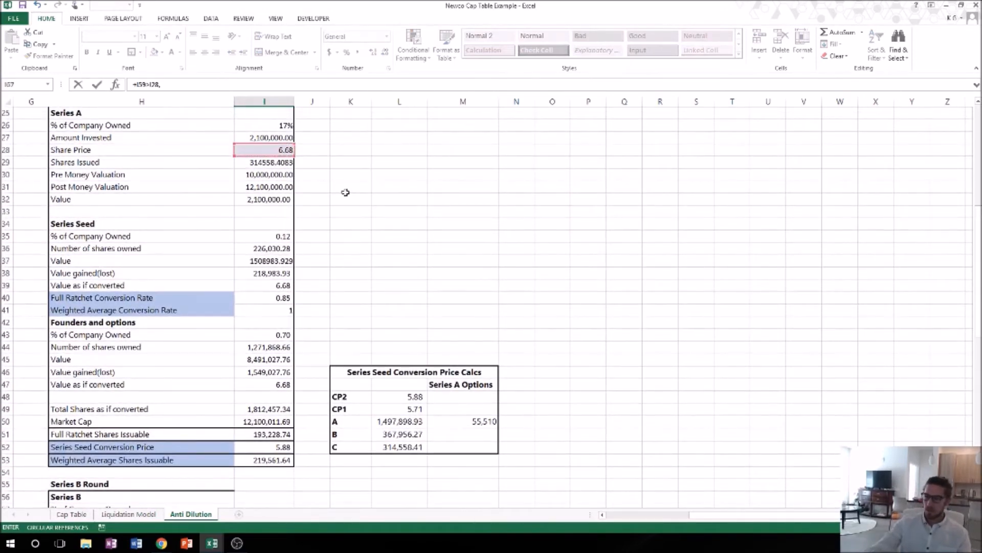
click(271, 162)
text(,)
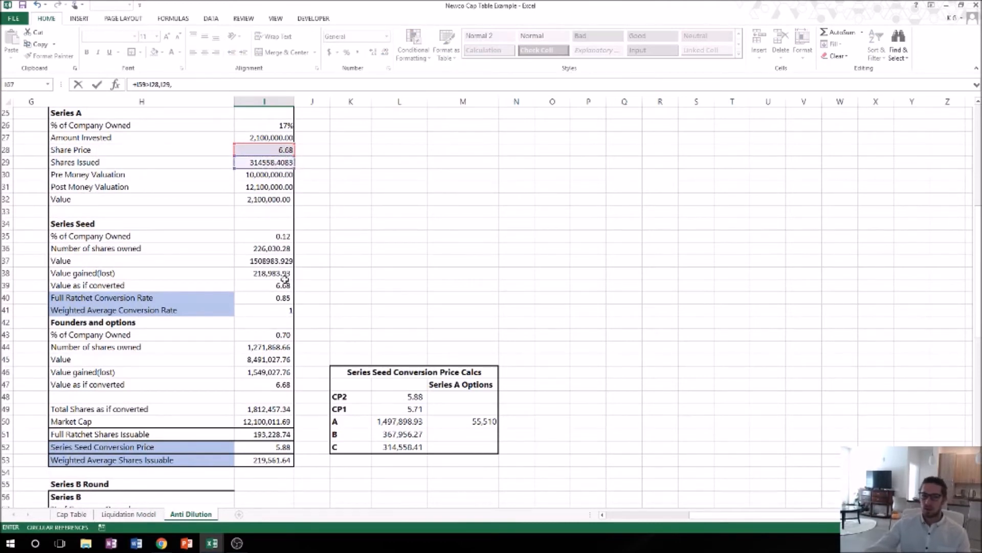
scroll(285, 274, down, 12)
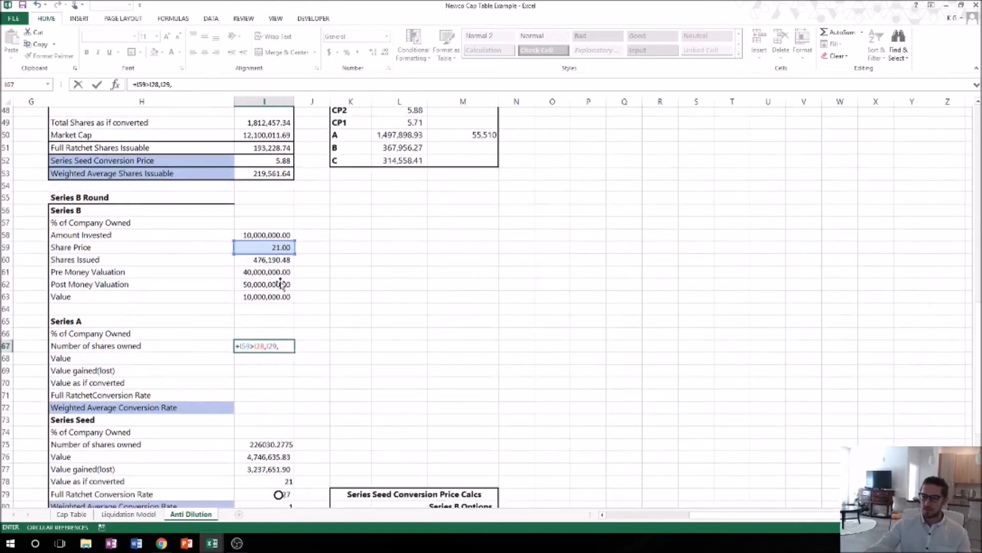
scroll(279, 283, down, 3)
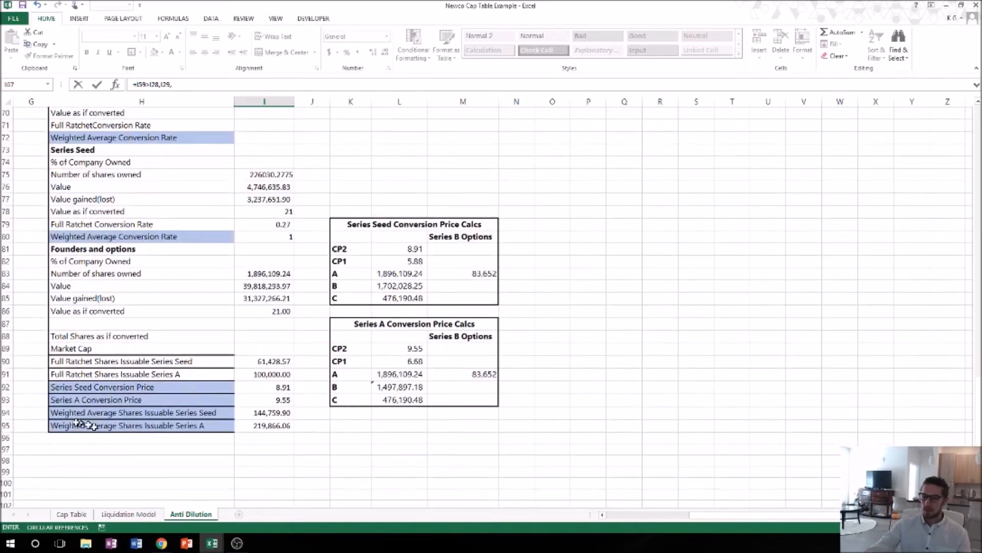
click(277, 425)
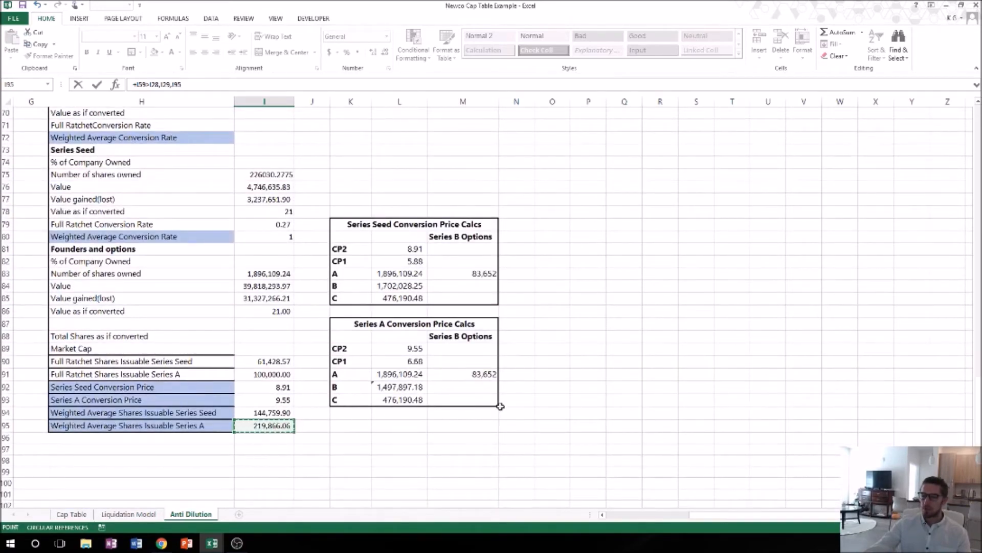
key(Return)
Wrap the Series A Number of shares owned formula in I67 in an IF function, IF(I59>I28,I29,I95)
scroll(261, 181, up, 1)
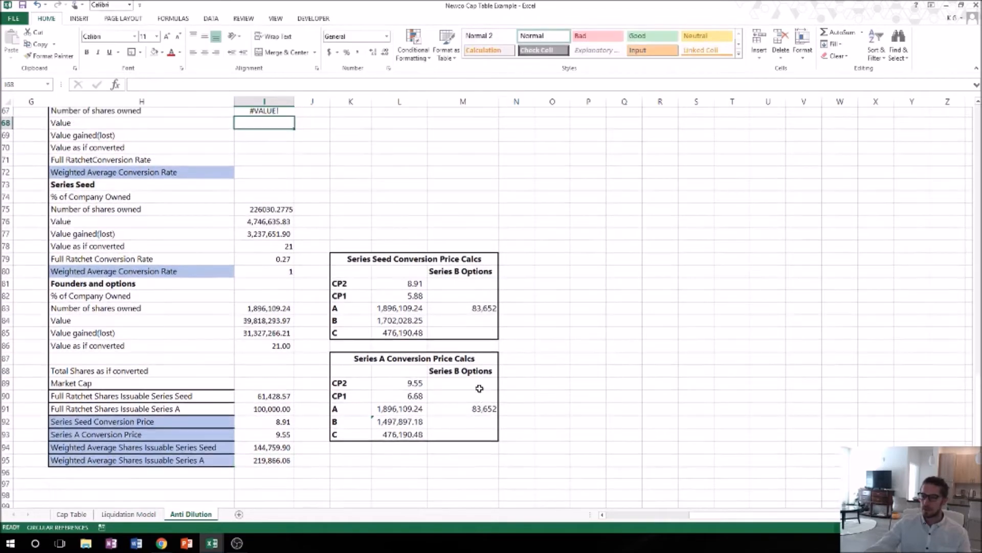
click(244, 138)
click(139, 85)
key(BackSpace)
text(IF()
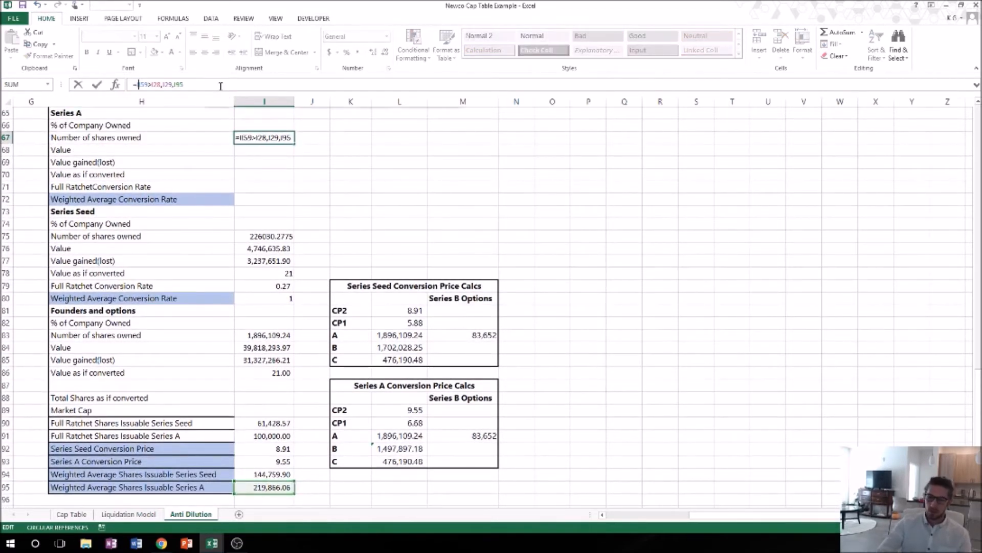
click(233, 89)
text())
key(Return)
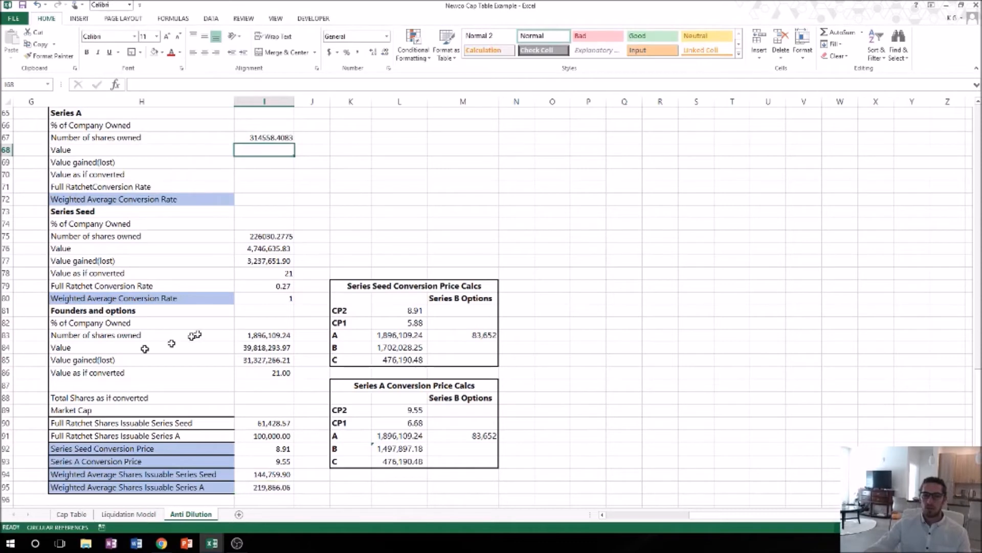
Calculate the Series A Value in I68 as Number of shares owned times the Series B Share Price, I67*I59
text(+)
click(270, 137)
text(*)
scroll(306, 180, up, 5)
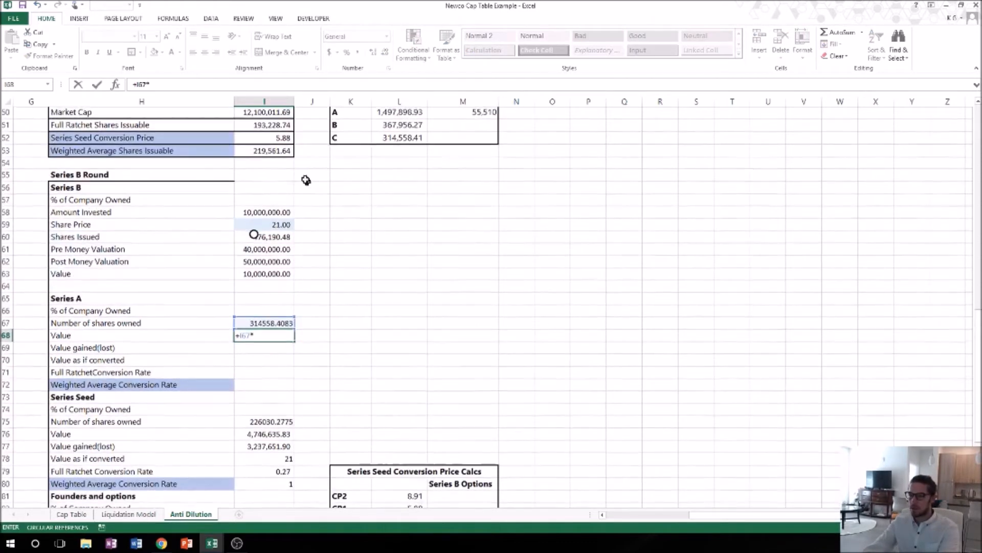
click(265, 225)
key(ctrl+Return)
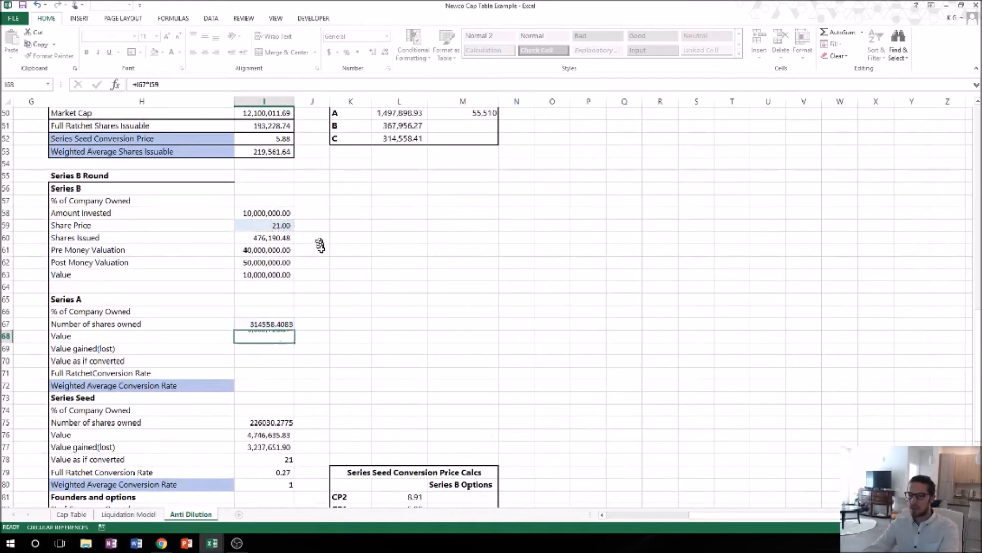
Calculate the Series A Value gained(lost) in I69 as Value in I68 minus the Series A Round's Series A Value of 2,100,000.00
key(Down)
text(+)
key(Up)
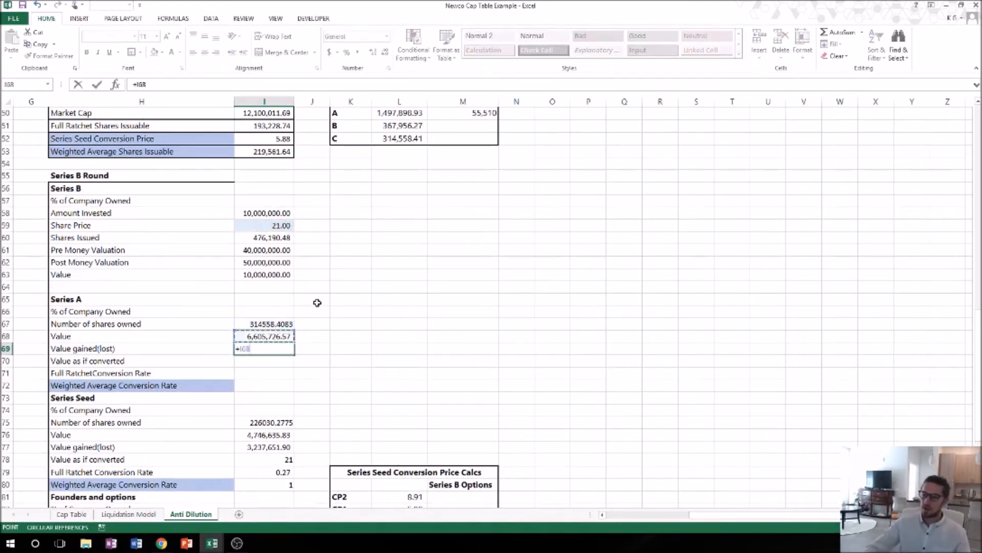
text(-)
key(Up)
key(Up)
key(Up)
key(Up)
key(Up)
key(Up)
key(Up)
key(Up)
key(Up)
key(Up)
key(Up)
key(Up)
key(Up)
key(Up)
key(Up)
key(Up)
key(Up)
key(Up)
key(Up)
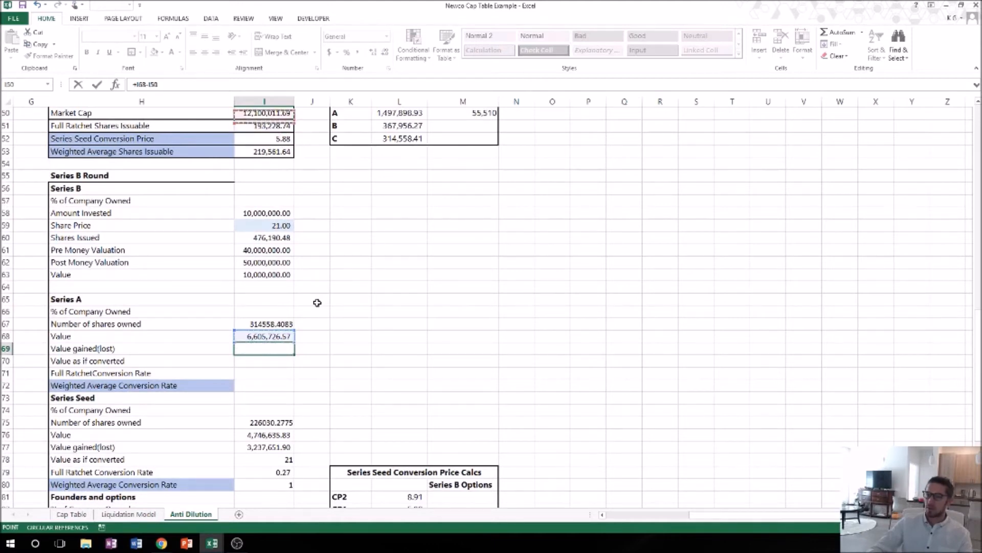
key(Up)
key(Up)
key(Up)
key(Up)
key(Up)
key(Up)
key(Up)
key(Up)
key(Up)
key(Up)
key(Up)
key(Up)
key(Up)
key(Up)
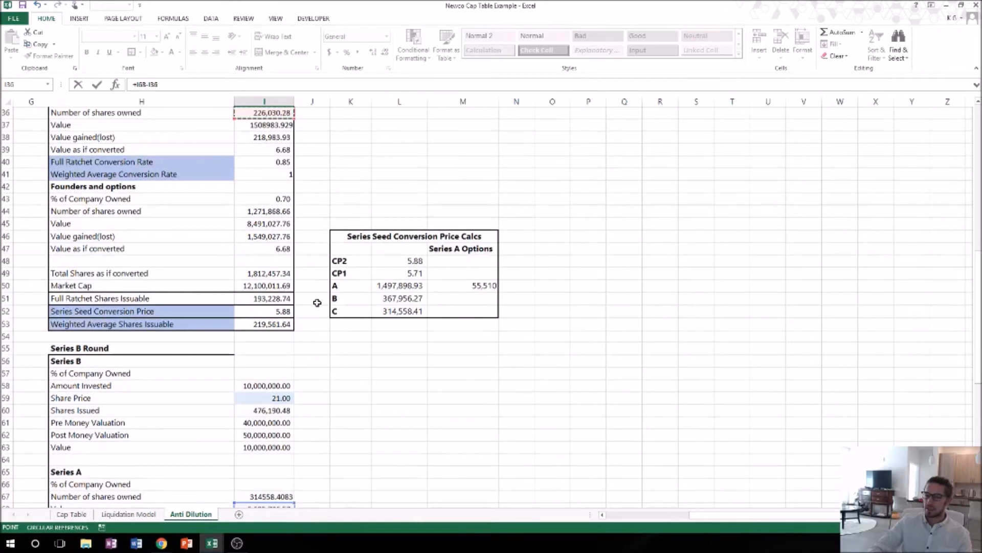
key(Return)
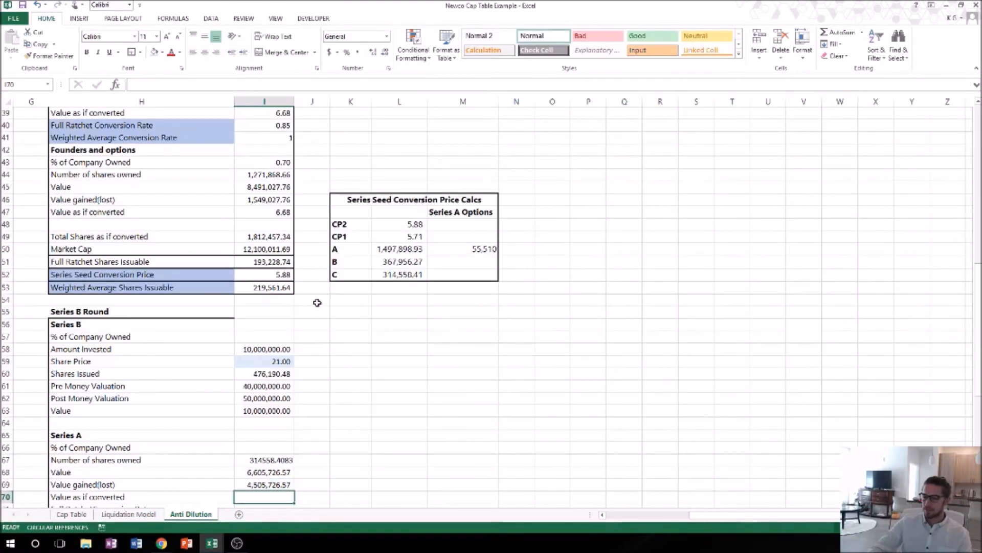
Calculate the Series A Value as if converted in I70 as Value divided by Number of shares owned, I68/I67
text(+)
key(Up)
key(Up)
text(/)
key(Up)
key(Up)
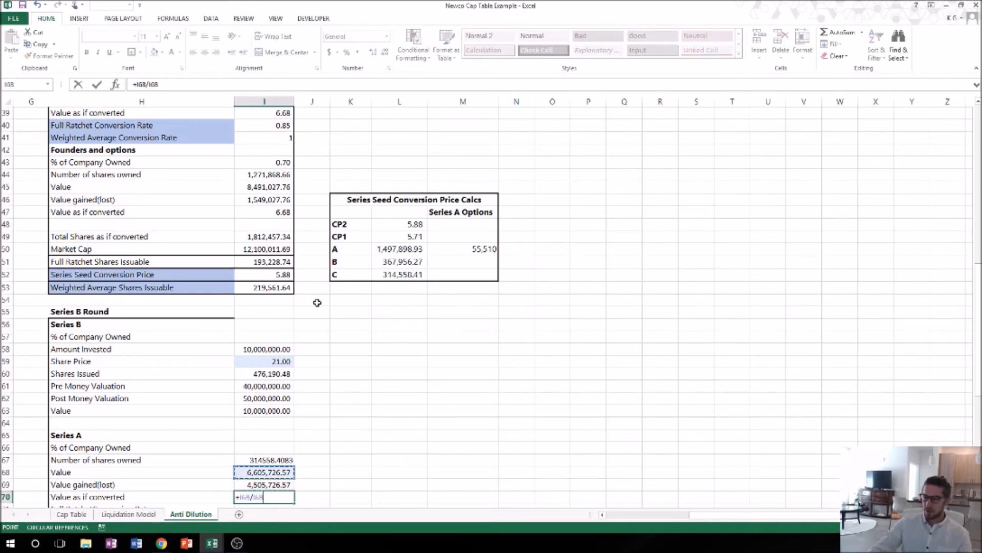
key(Return)
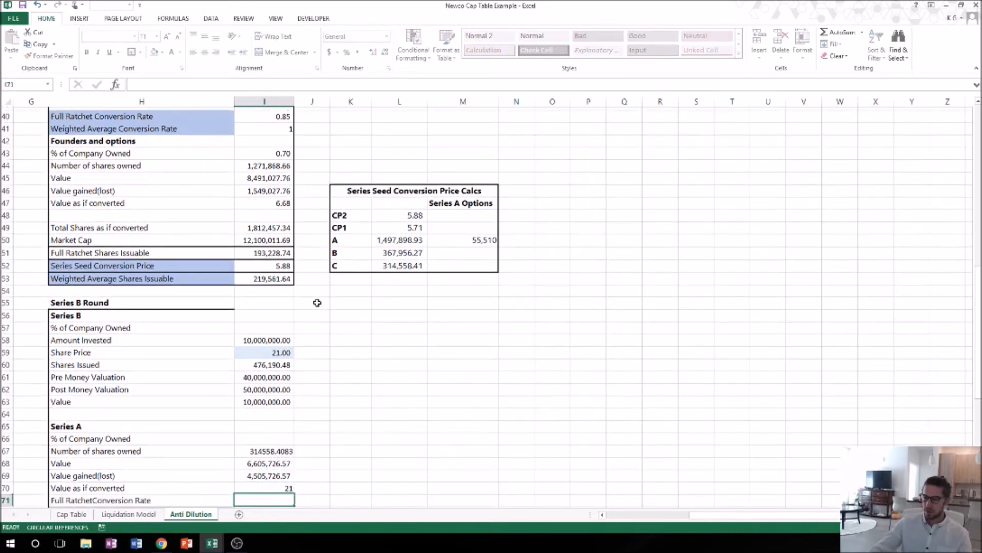
Calculate the Series A Full Ratchet Conversion Rate in I71 as Full Ratchet Shares Issuable Series A over Shares Issued, I91/I29
scroll(318, 302, down, 1)
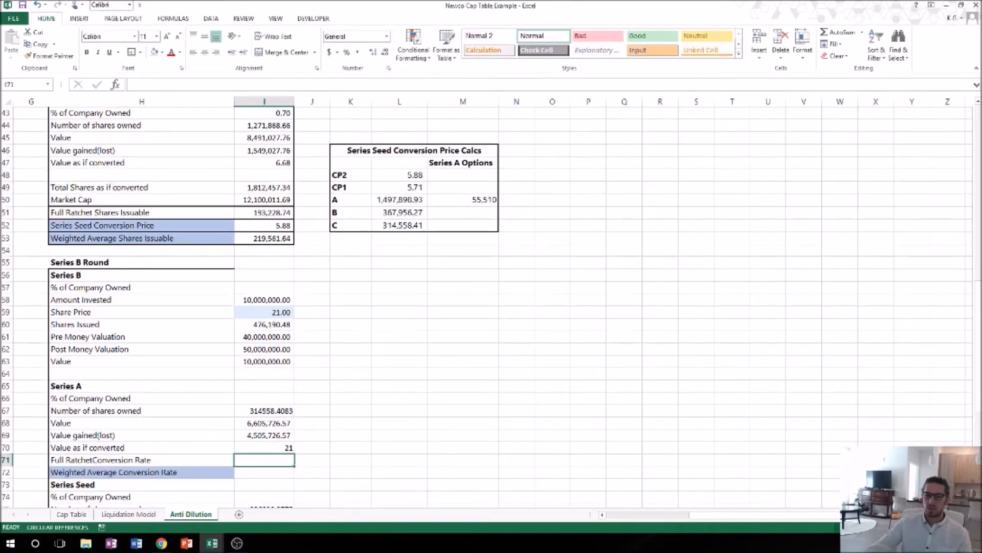
key(alt+Tab)
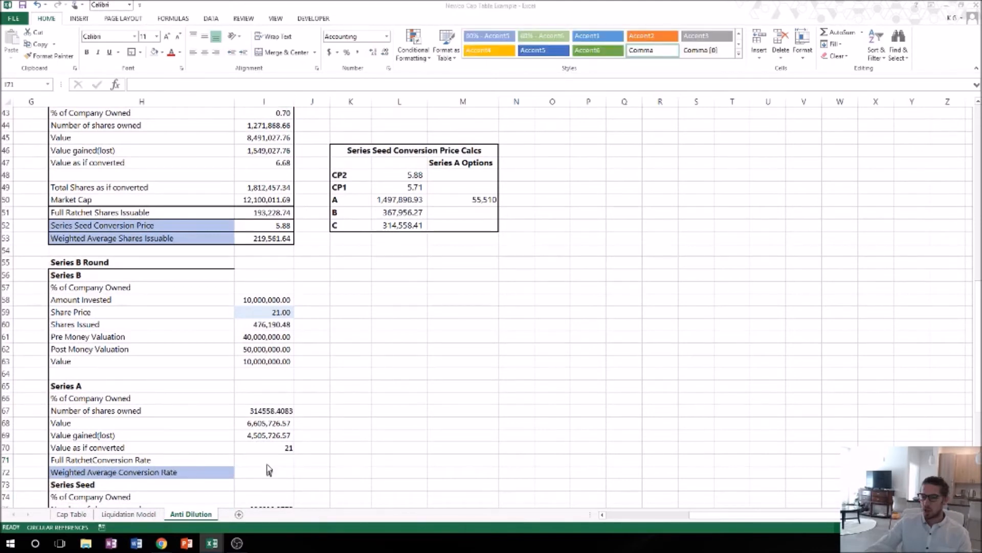
click(268, 463)
text(+)
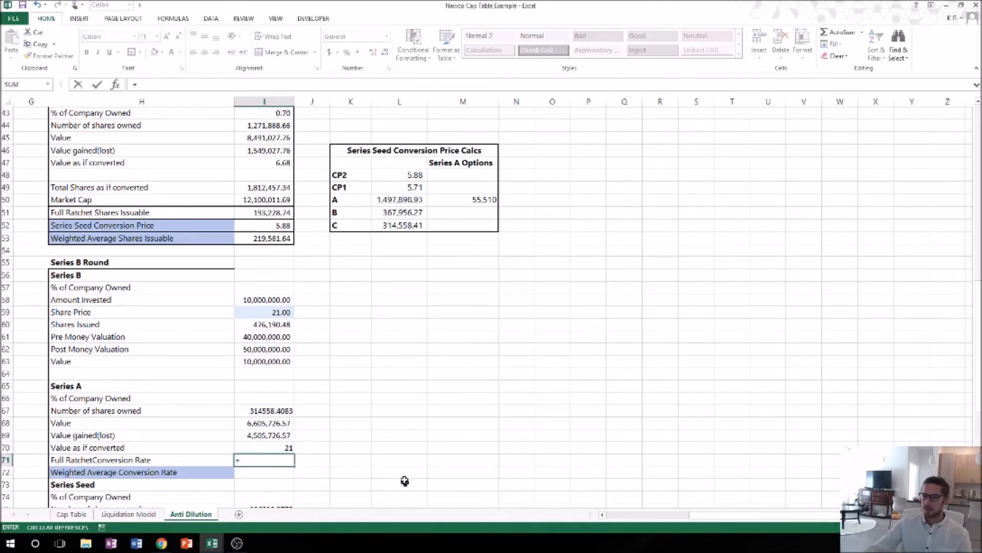
scroll(399, 473, up, 2)
scroll(373, 463, down, 5)
scroll(303, 460, down, 6)
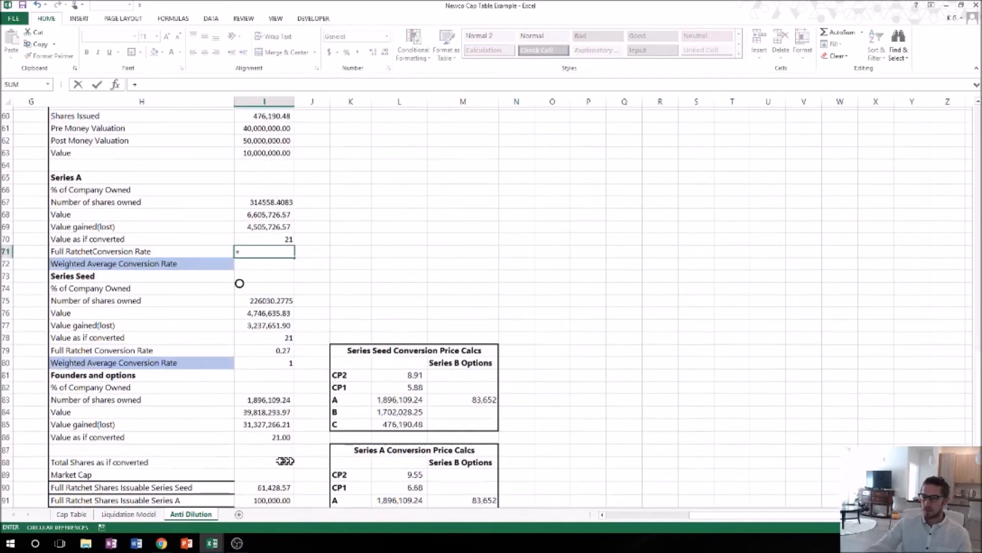
click(278, 374)
text(/)
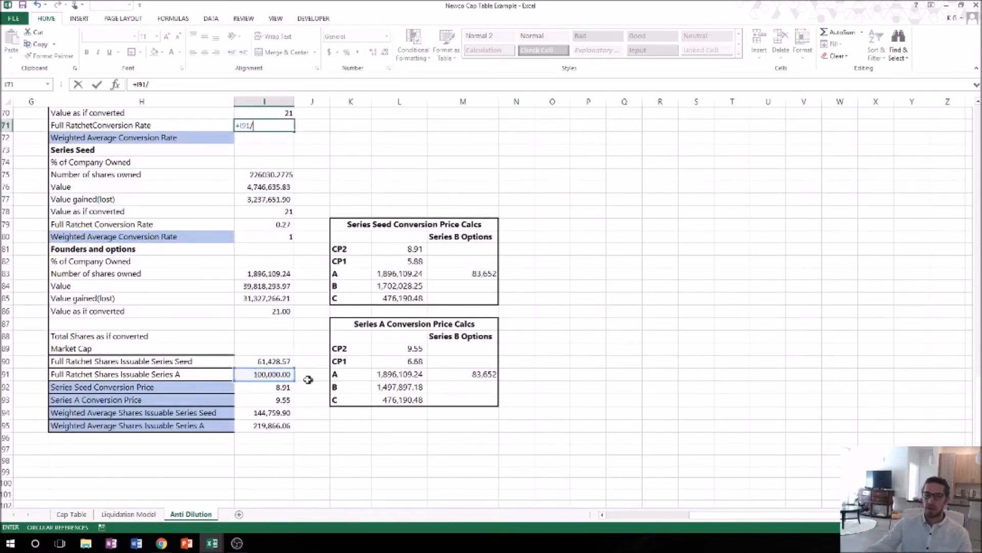
scroll(305, 376, up, 11)
scroll(300, 373, up, 5)
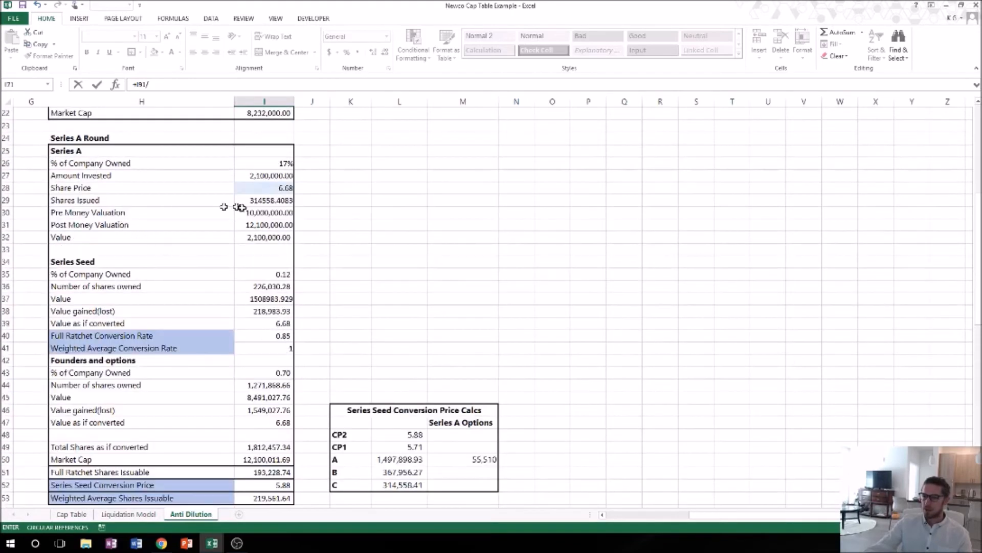
click(272, 200)
key(Return)
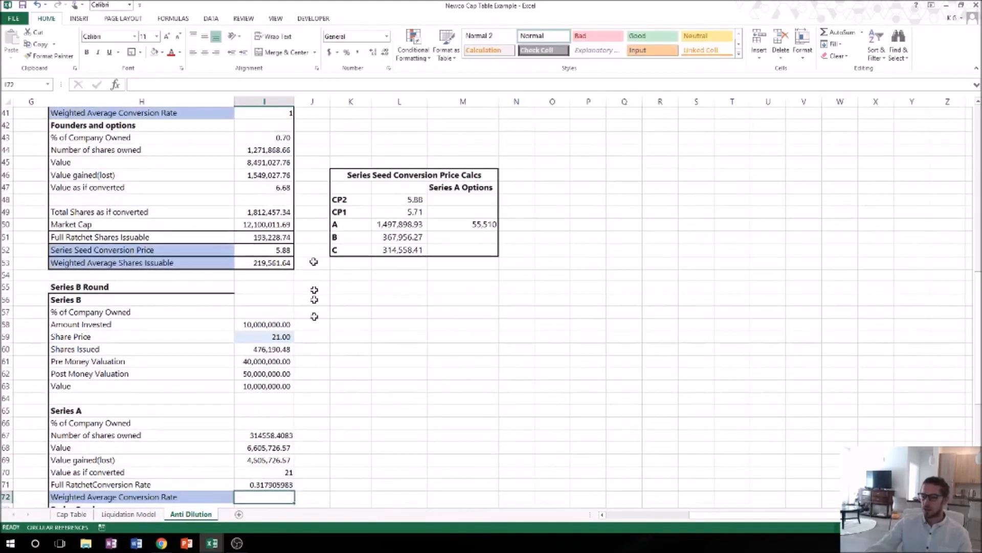
Enter the Series A Weighted Average Conversion Rate in I72 as IF(I59<I28,I67/I29,1), comparing the Series B and Series A share prices
key(alt+Tab)
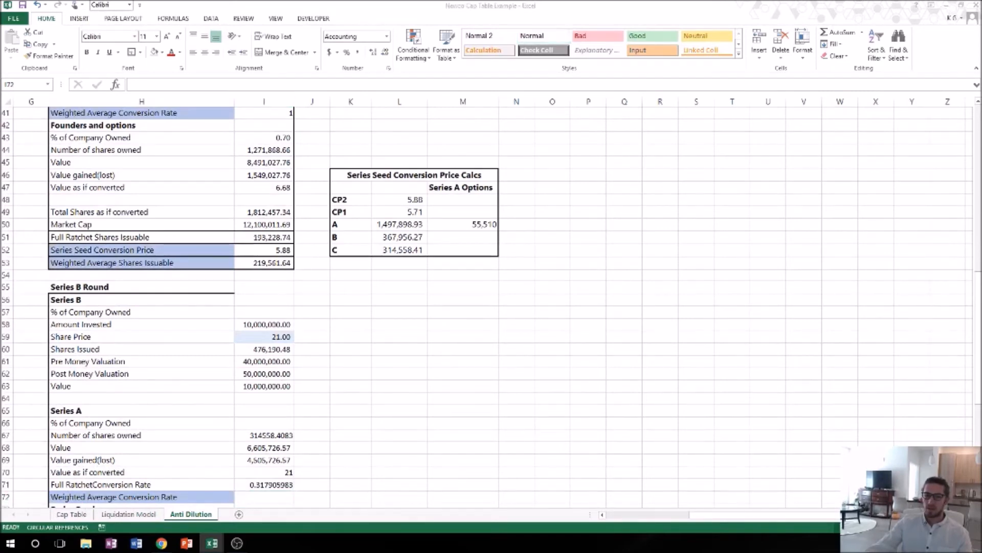
click(279, 497)
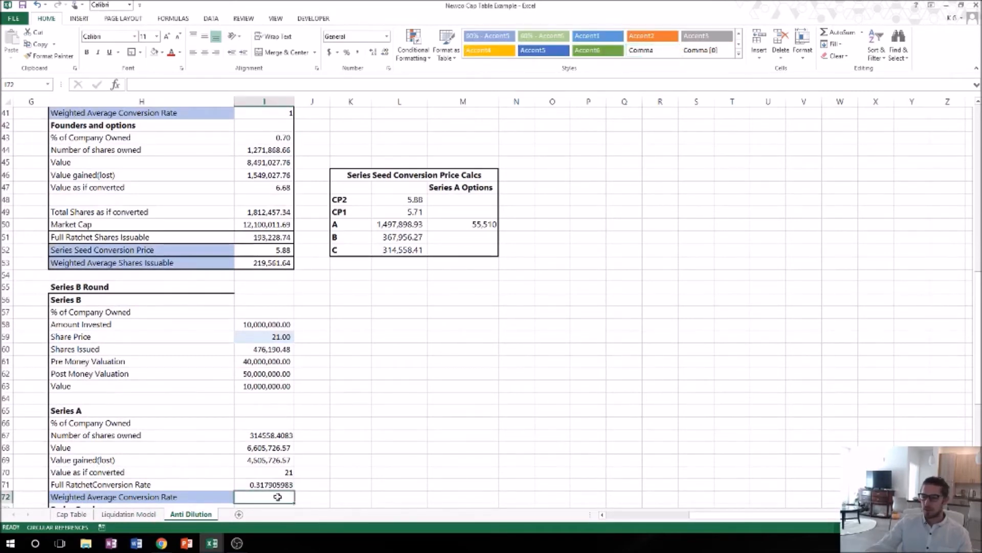
text(+)
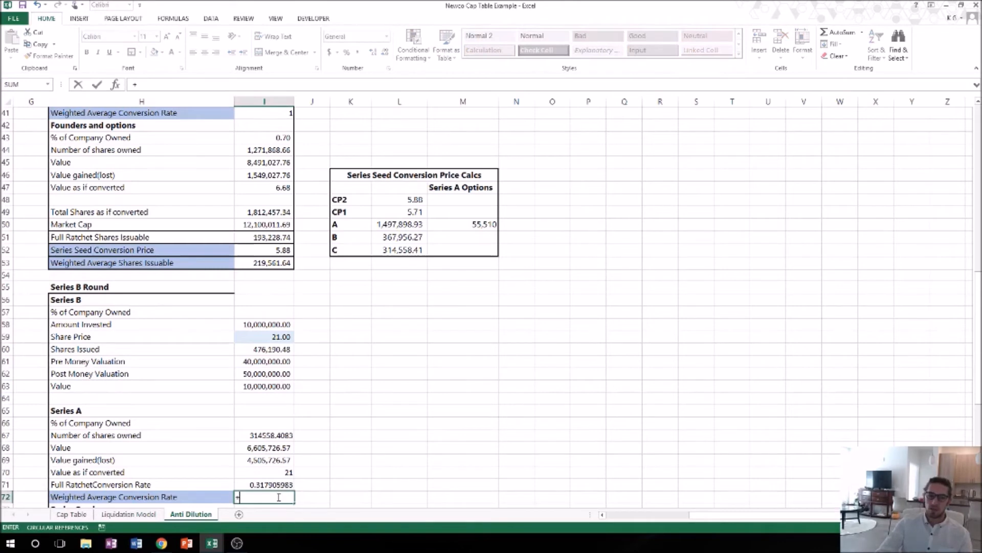
text(IF()
click(254, 339)
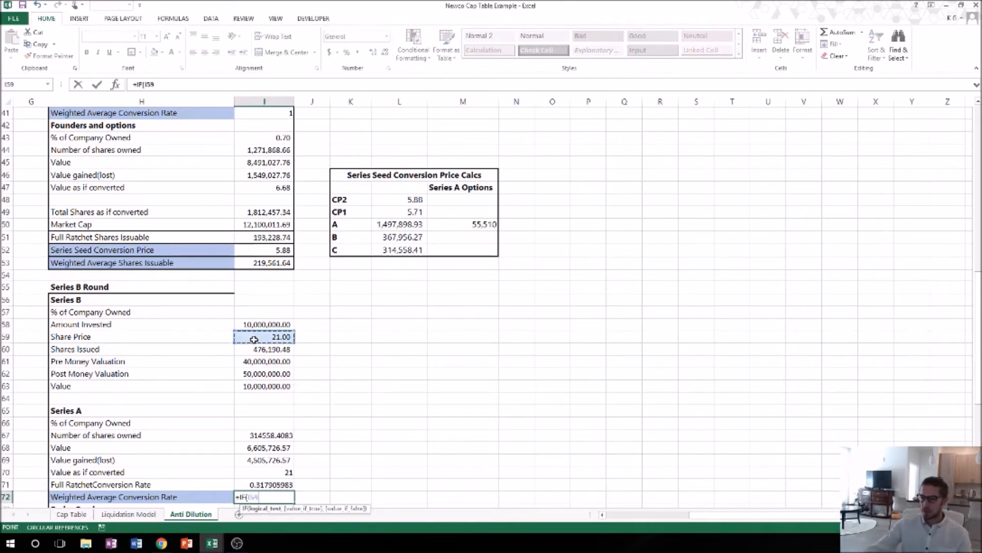
text(<)
scroll(273, 295, up, 1)
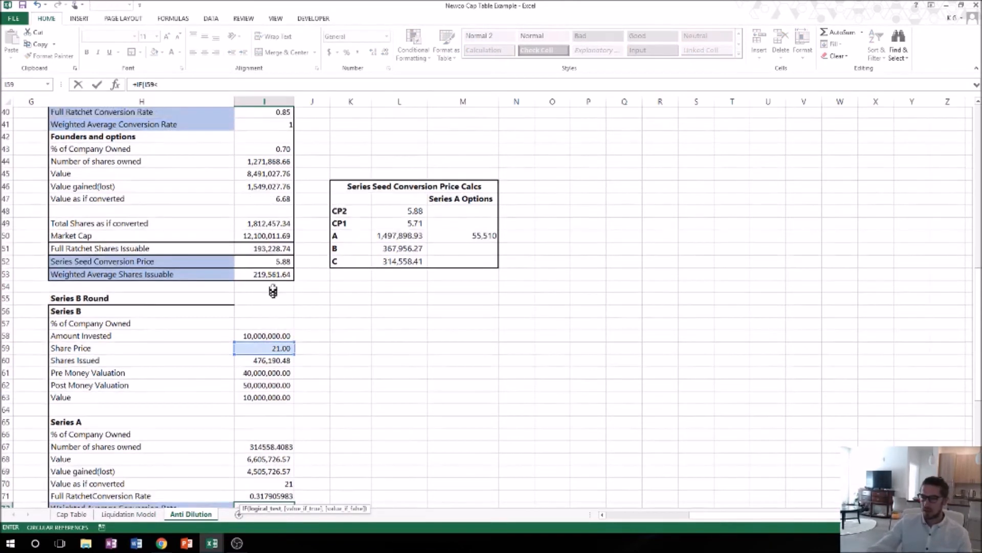
scroll(272, 295, up, 6)
click(266, 175)
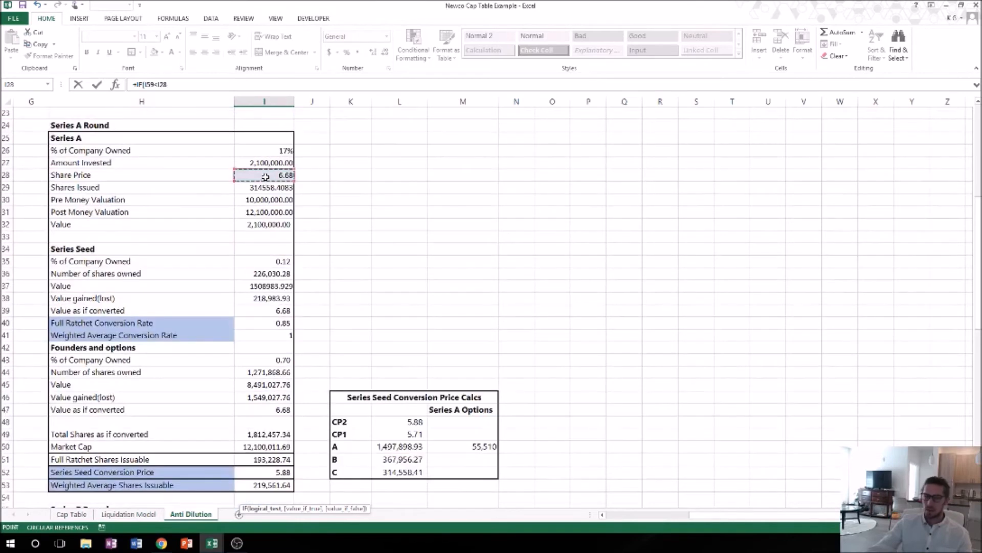
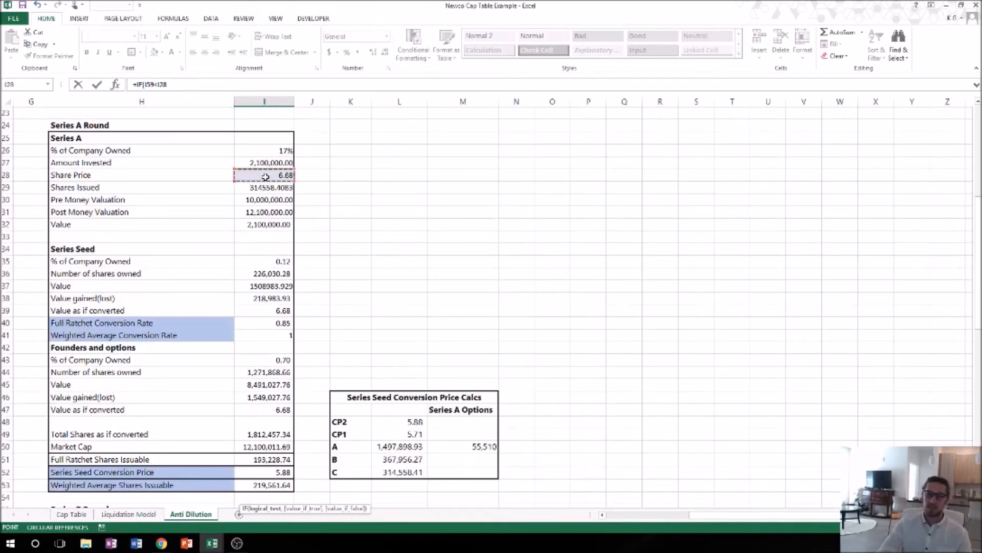
text(,)
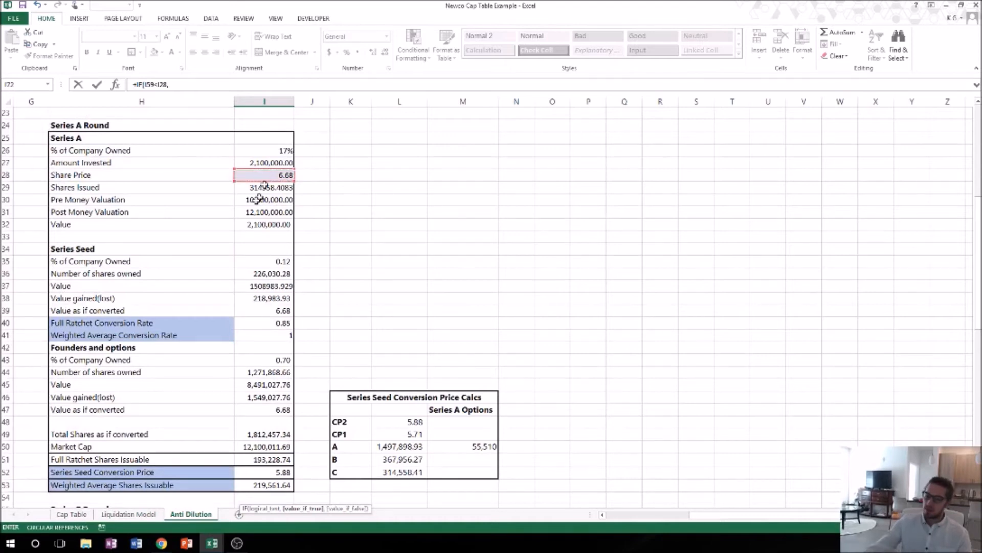
scroll(240, 364, down, 1)
scroll(240, 363, down, 7)
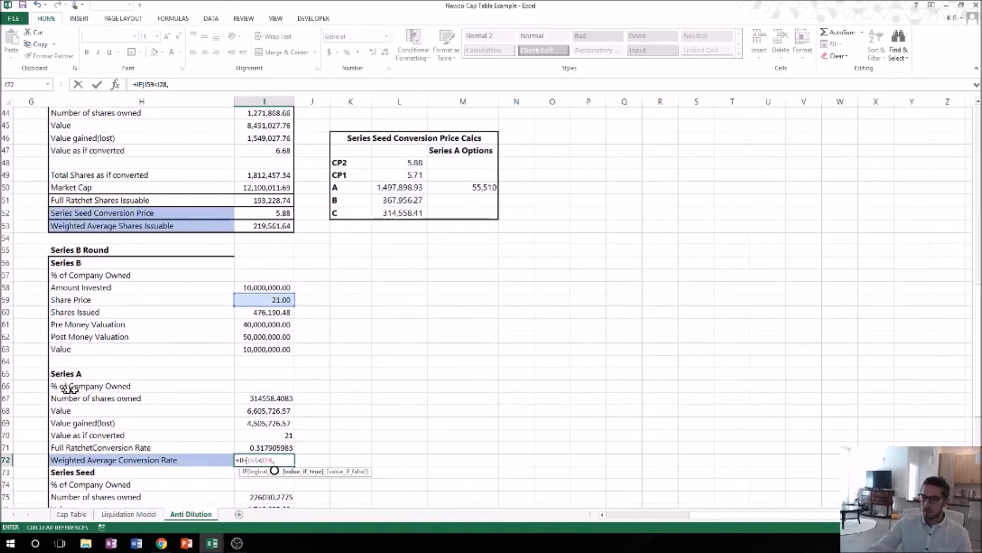
click(263, 398)
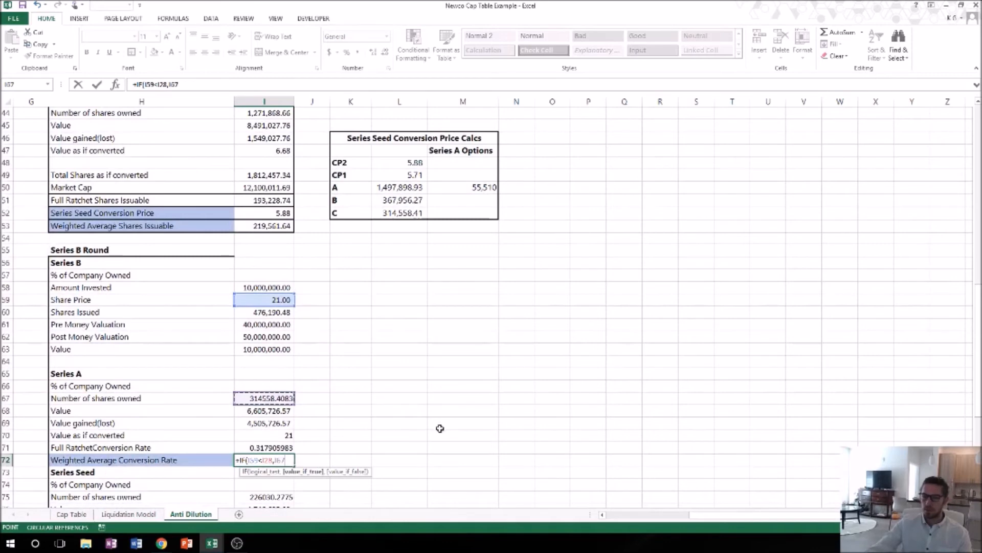
text(/)
scroll(305, 337, up, 6)
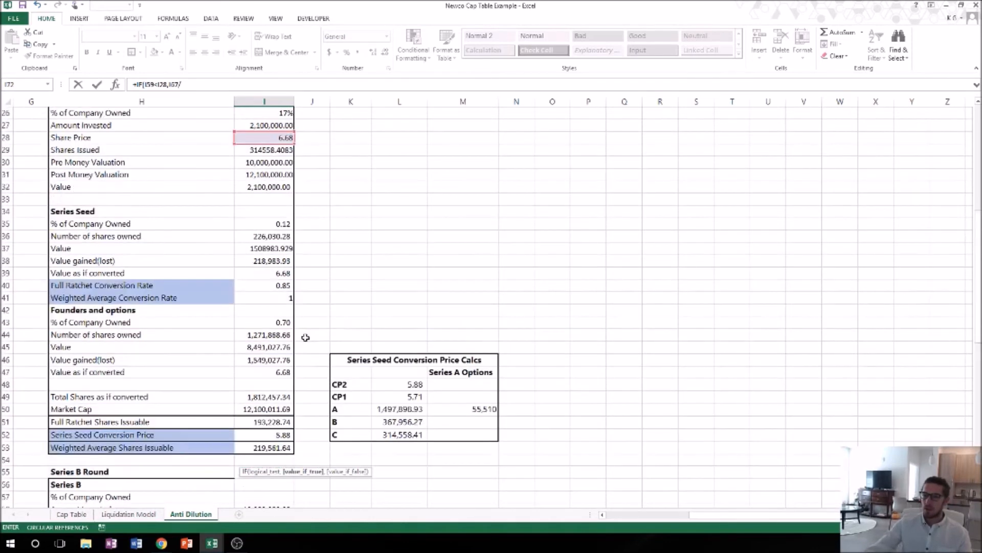
click(261, 149)
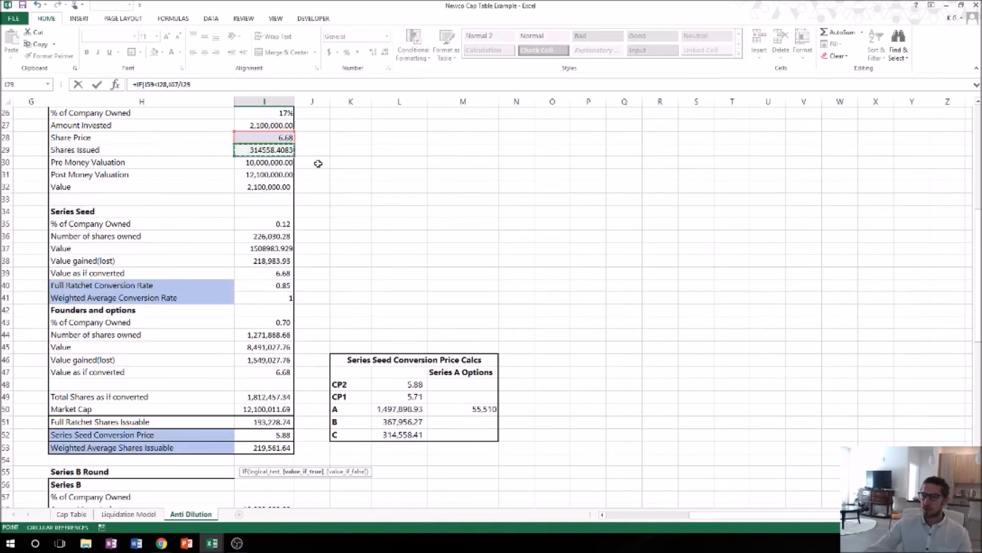
text(,1)
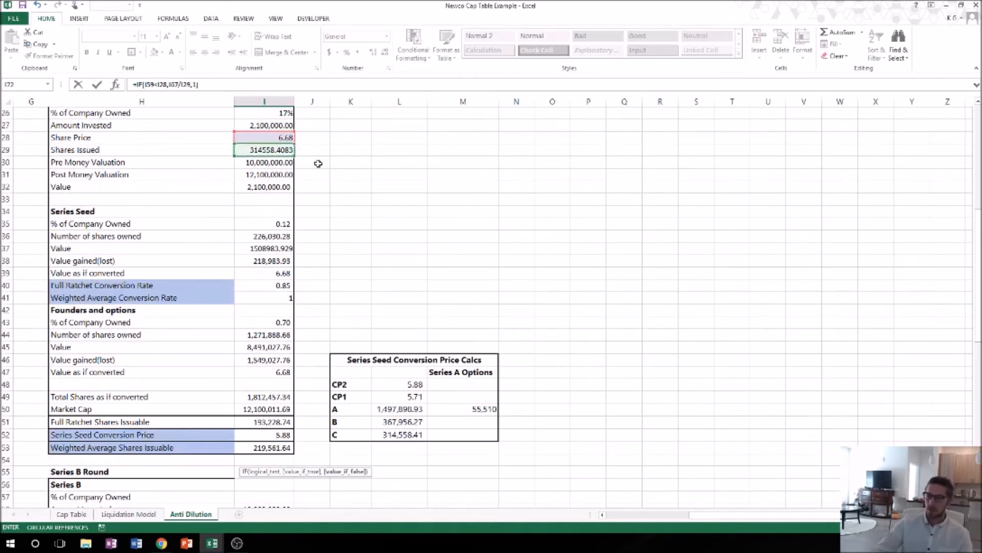
key(Return)
scroll(317, 162, down, 7)
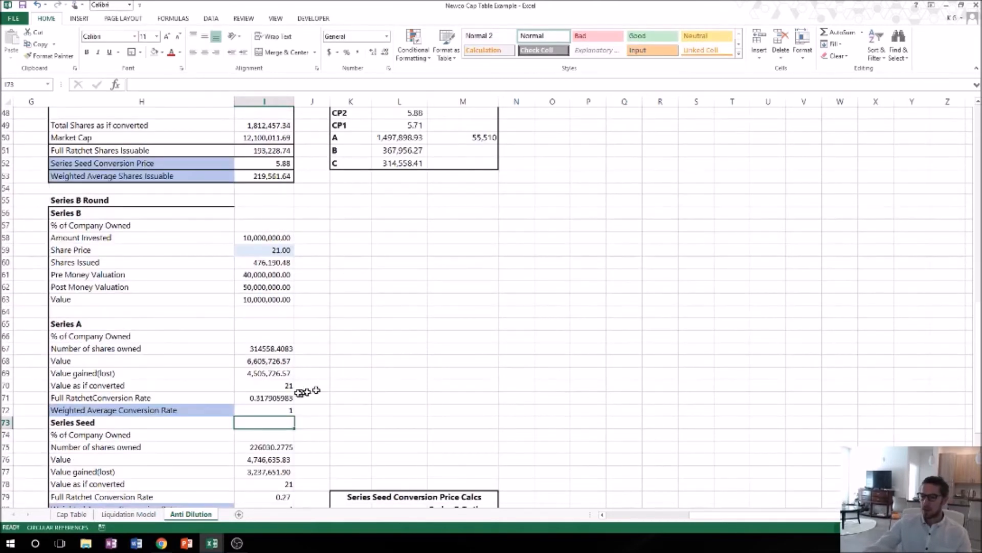
Calculate the Series B Round's Total Shares as if converted in I88 as I83+I75+I67+I60, summing all holders' shares and the Series B shares issued
click(274, 398)
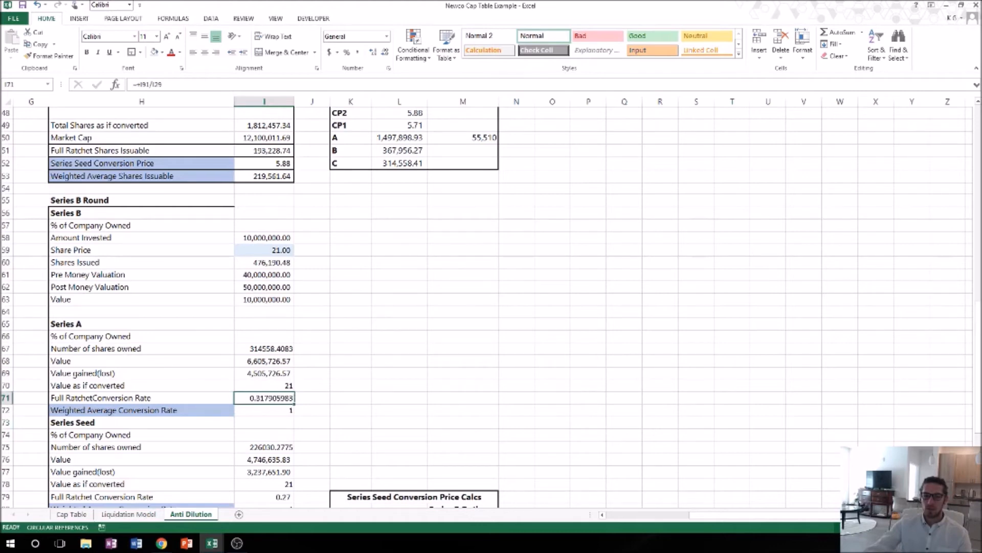
click(272, 435)
scroll(326, 432, down, 5)
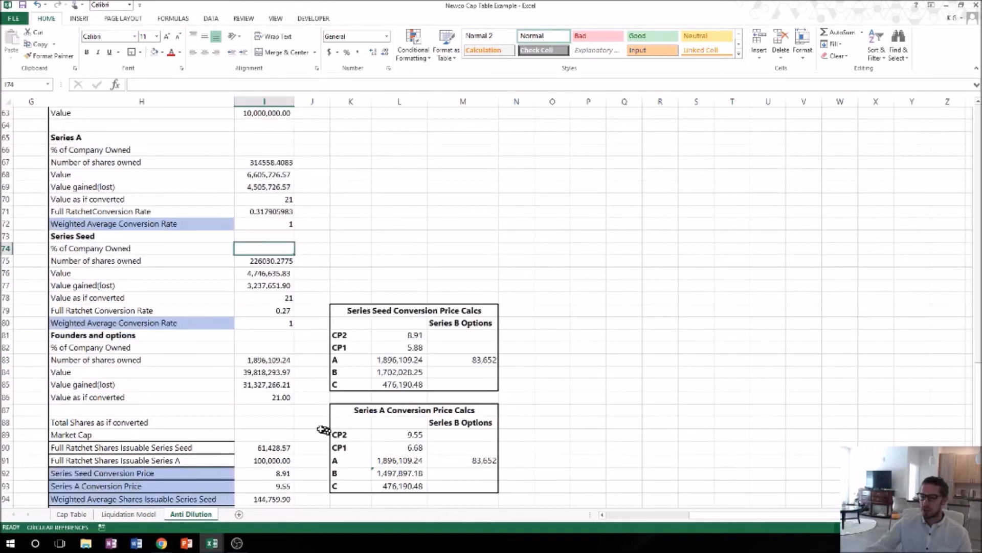
click(250, 422)
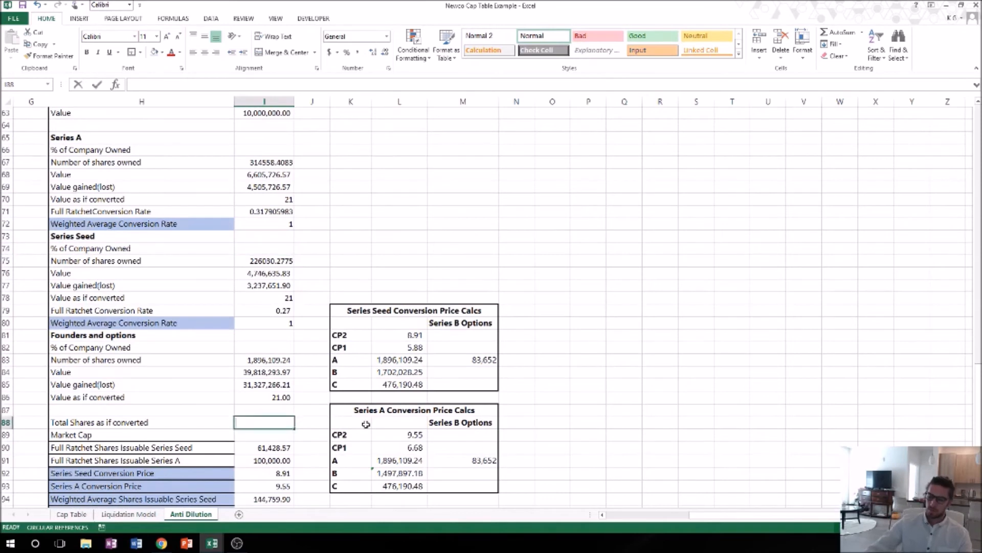
text(+)
key(Up)
key(Up)
key(Up)
key(Up)
key(Up)
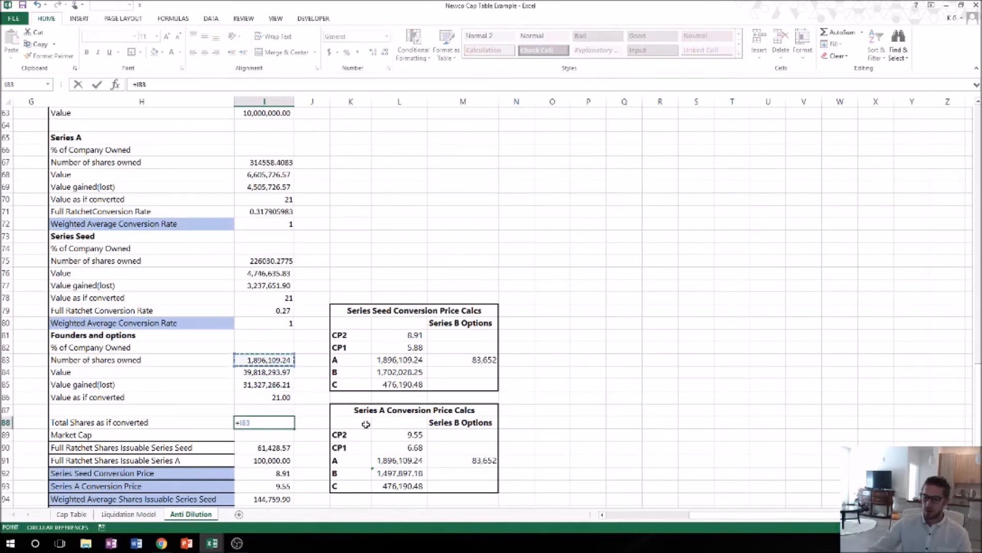
text(/)
key(Up)
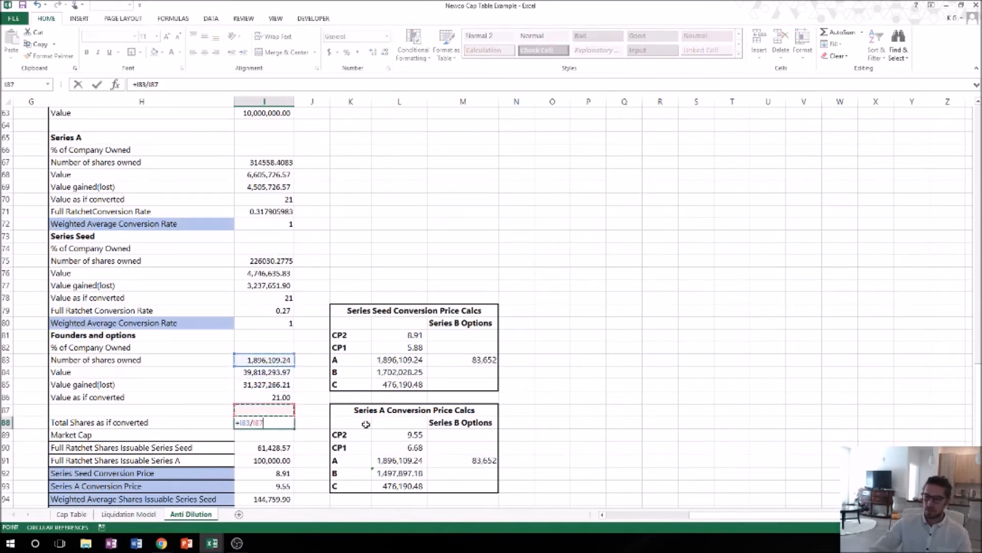
key(BackSpace)
key(BackSpace)
key(BackSpace)
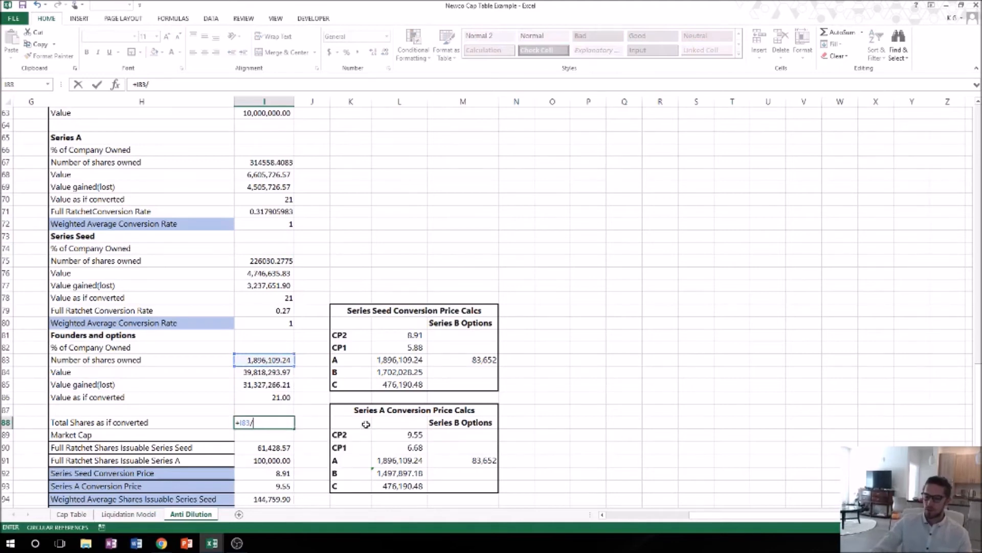
key(BackSpace)
text(+)
key(Up)
key(Up)
key(Up)
key(Up)
key(Up)
key(Up)
key(Up)
key(Up)
key(Up)
key(Up)
key(Up)
key(Up)
key(Up)
text(+)
key(Up)
key(Up)
key(Up)
key(Up)
key(Up)
key(Up)
key(Up)
key(Up)
key(Up)
key(Up)
key(Up)
key(Up)
key(Up)
key(Up)
key(Up)
key(Up)
key(Up)
key(Up)
key(Up)
key(Up)
key(Up)
text(+)
key(Up)
key(Up)
key(Up)
key(Up)
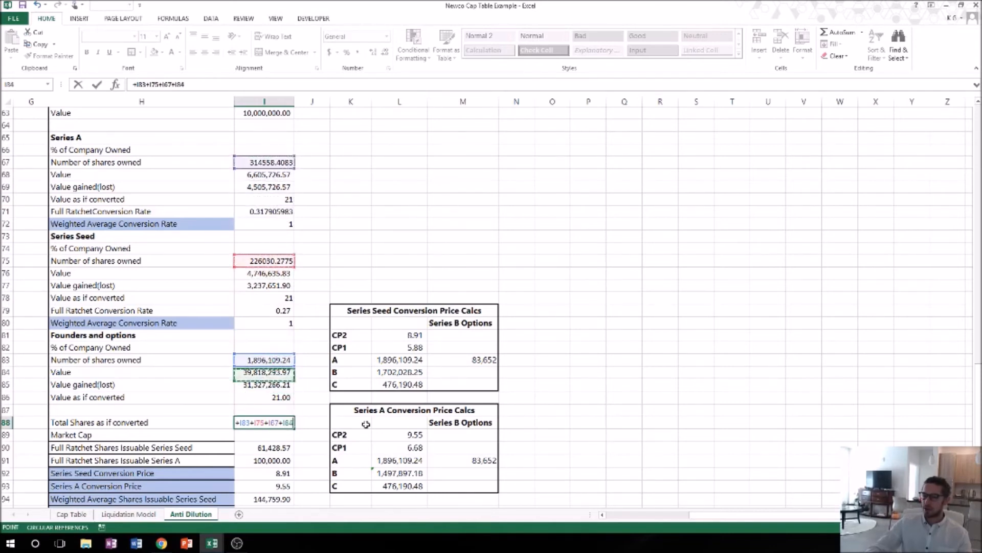
key(Up)
key(Up)
key(Up)
key(Up)
key(Up)
key(Up)
key(Up)
key(Up)
key(Up)
key(Up)
key(Up)
key(Up)
key(Up)
key(Up)
key(Up)
key(Up)
key(Up)
key(Up)
key(Up)
key(Up)
key(Up)
key(Up)
key(Up)
key(Up)
key(Down)
key(Return)
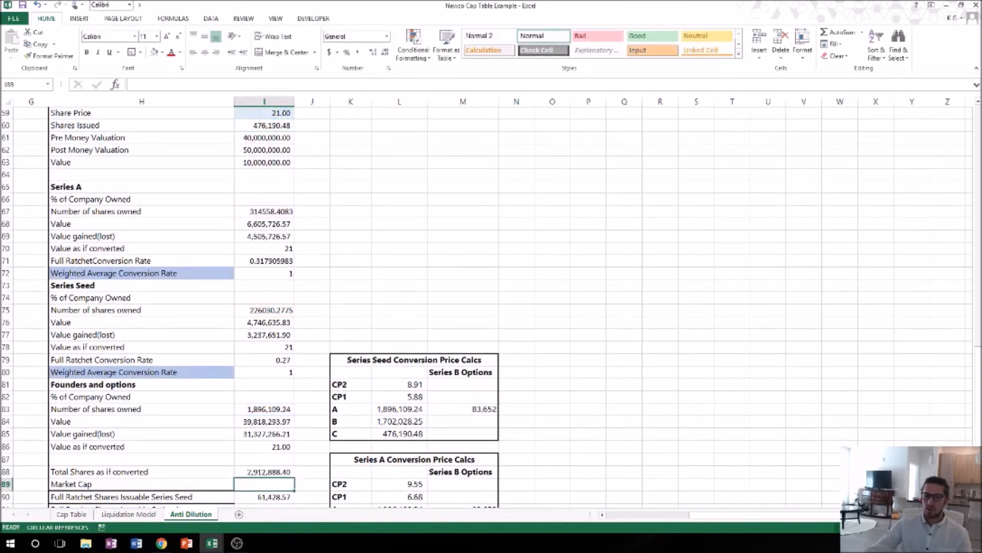
Correct the Founders and options Number of shares owned in I83 to I44+'Cap Table'!T25, using their Series A Round shares
click(265, 468)
double_click(266, 468)
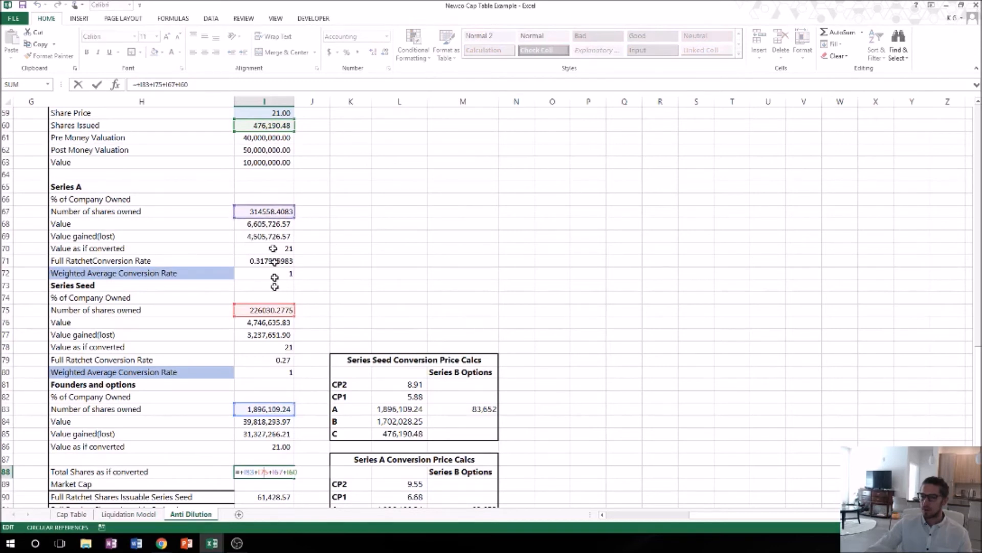
key(Escape)
scroll(269, 379, down, 1)
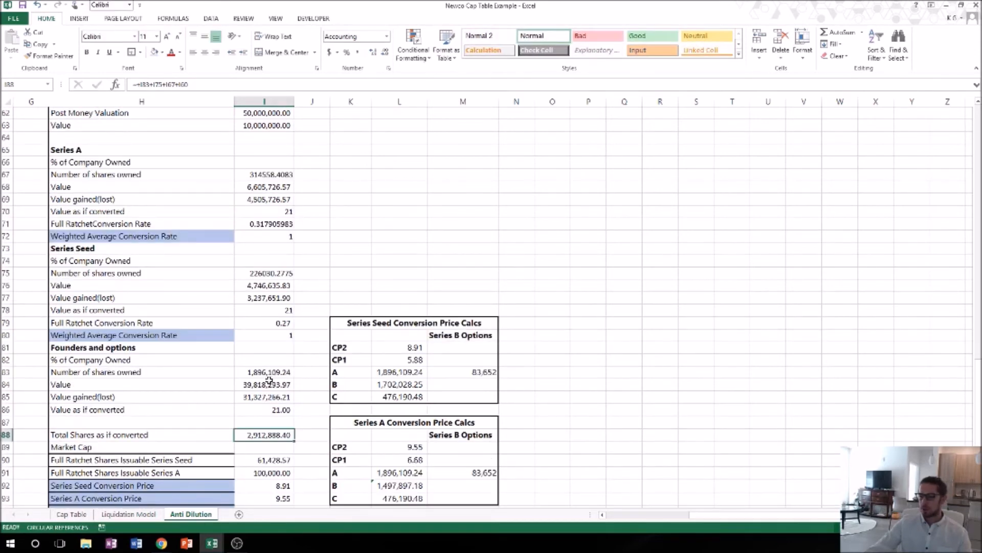
click(264, 373)
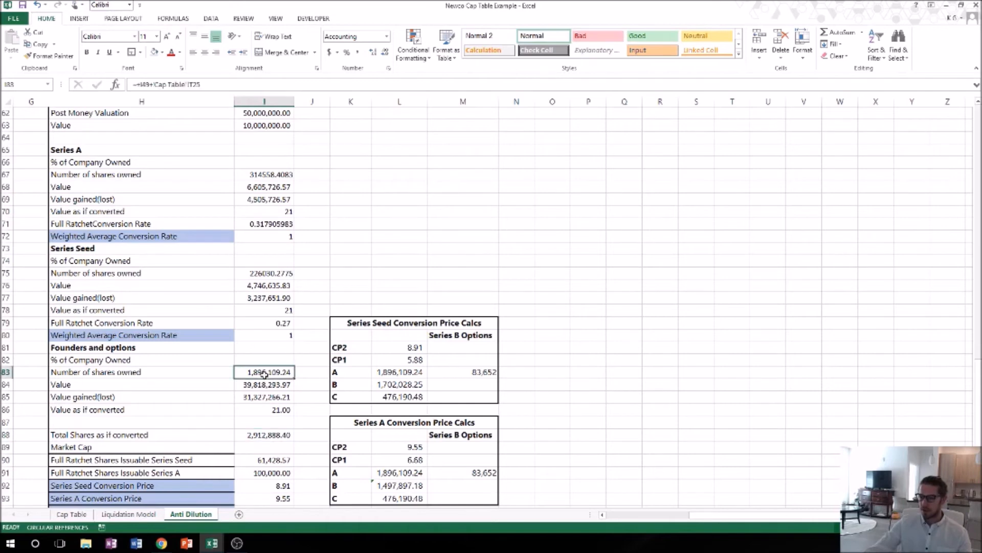
double_click(264, 372)
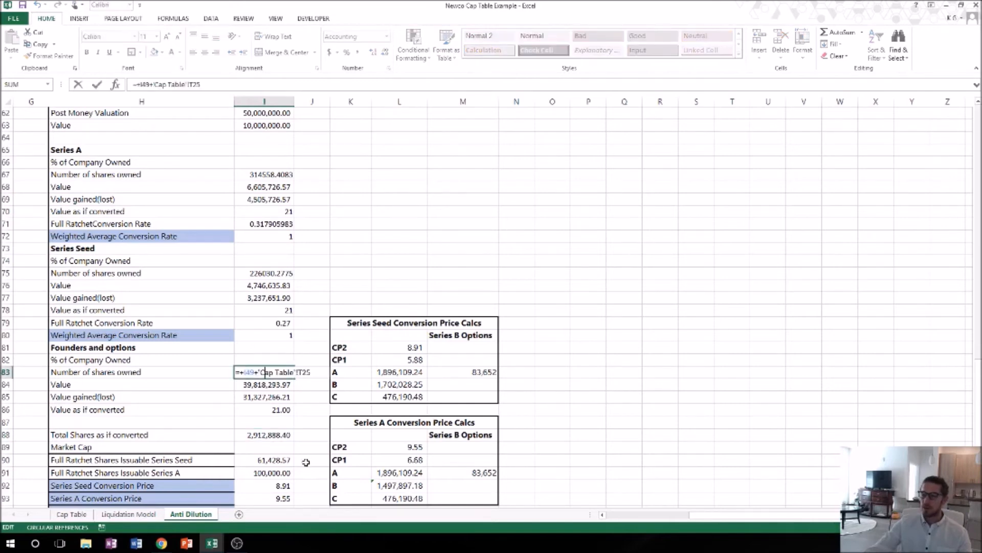
scroll(314, 457, up, 8)
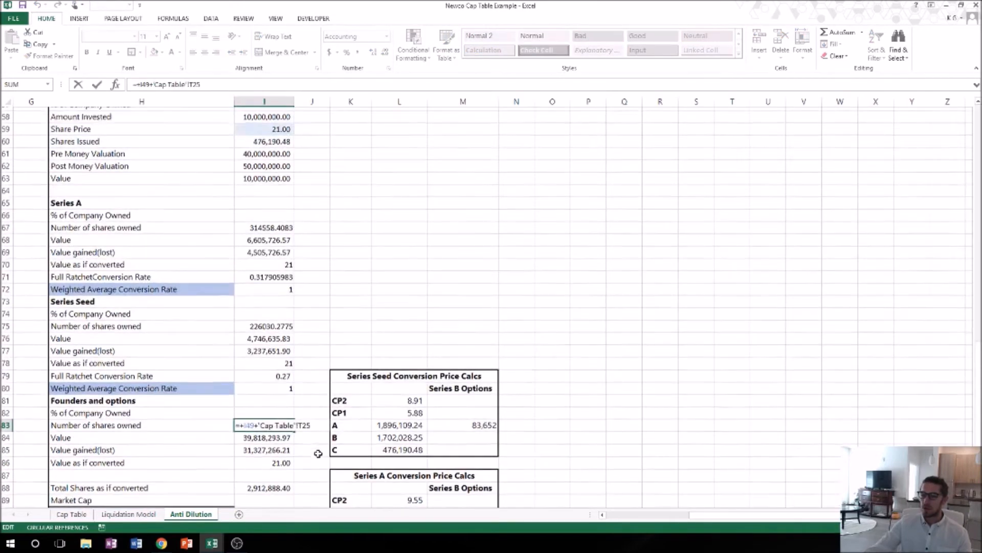
scroll(321, 448, down, 4)
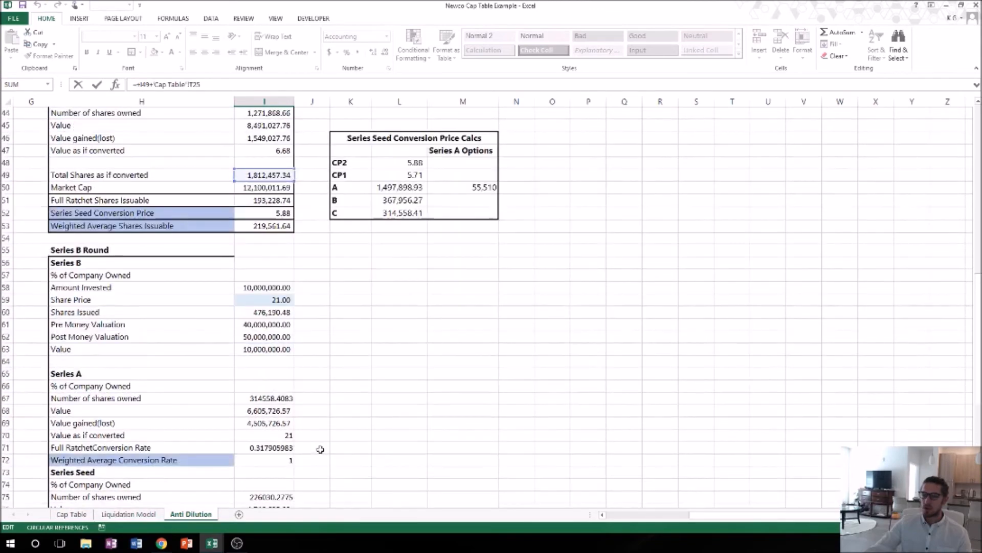
scroll(202, 333, up, 1)
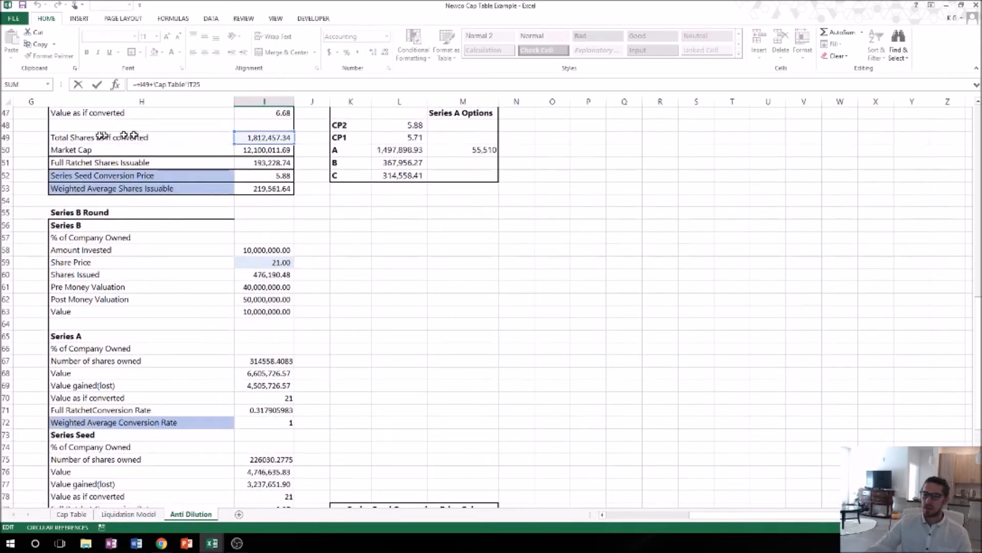
scroll(334, 315, down, 4)
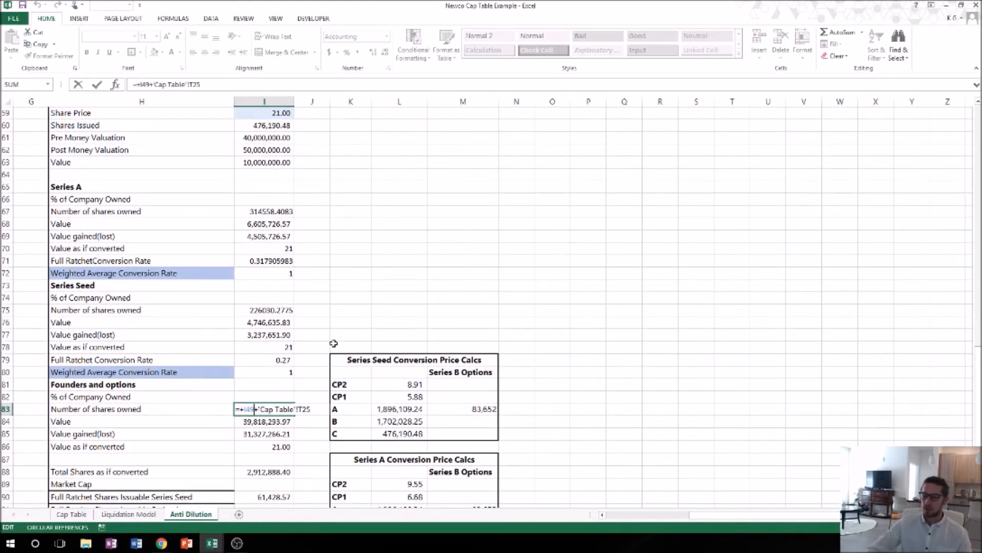
key(BackSpace)
key(BackSpace)
key(BackSpace)
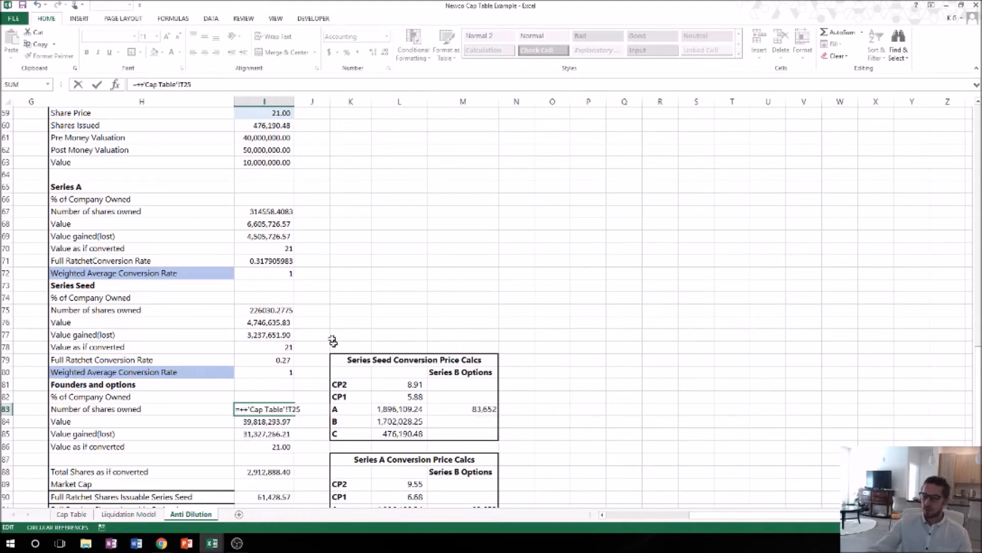
scroll(333, 341, up, 8)
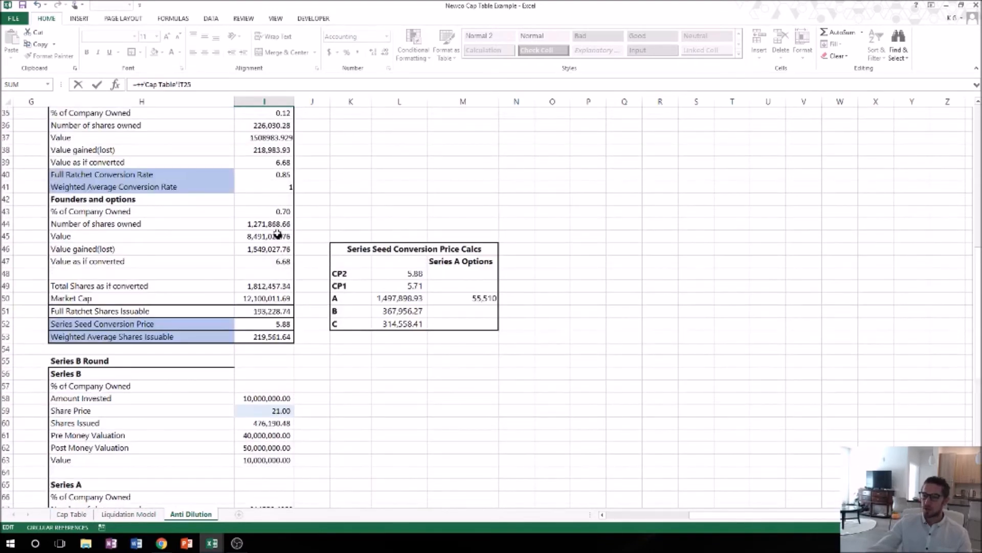
click(275, 225)
key(Return)
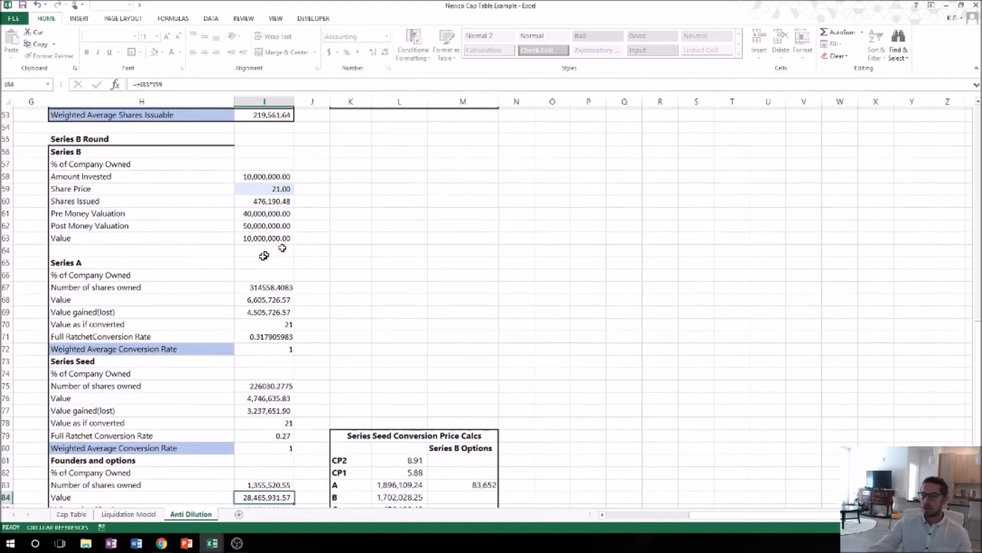
scroll(314, 470, down, 2)
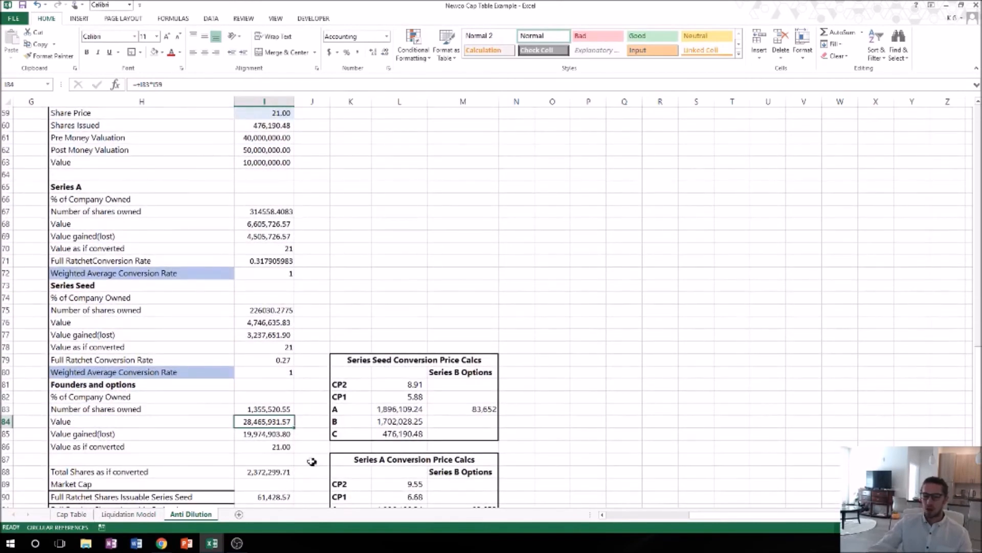
click(262, 409)
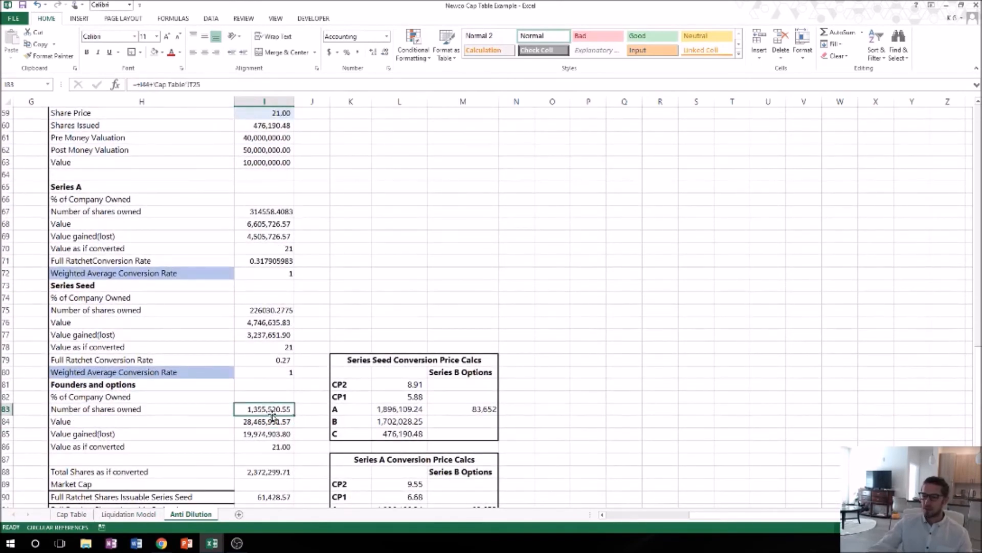
click(409, 407)
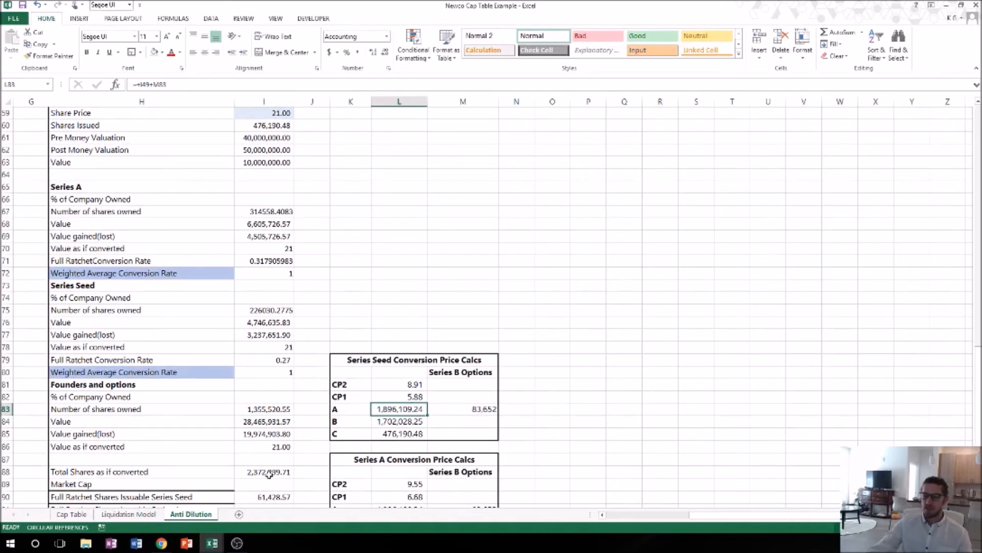
click(272, 409)
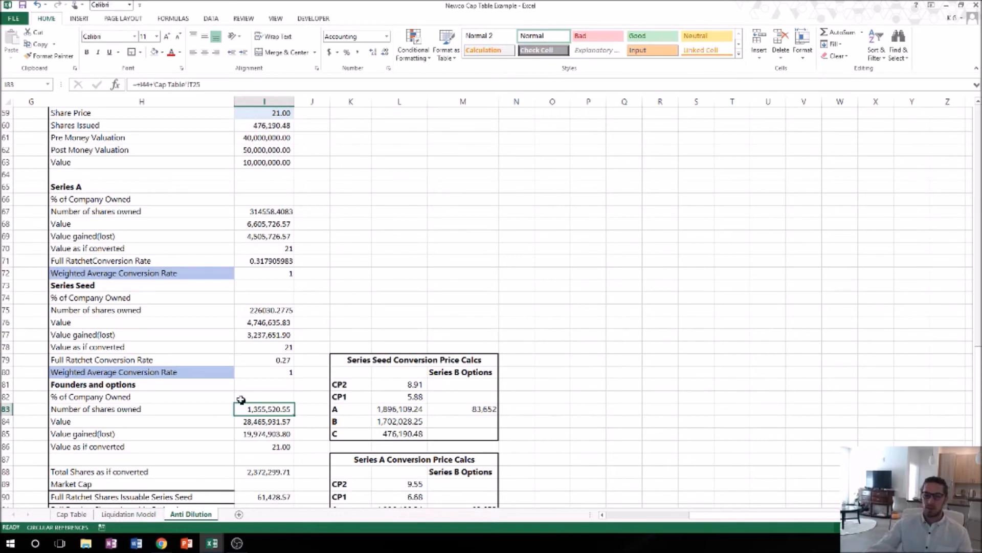
Calculate the Series B Round's Market Cap in I89 as Total Shares as if converted times the Series B Share Price, I88*I59
scroll(243, 398, down, 2)
key(Down)
key(Down)
key(Down)
key(Down)
key(Down)
key(Down)
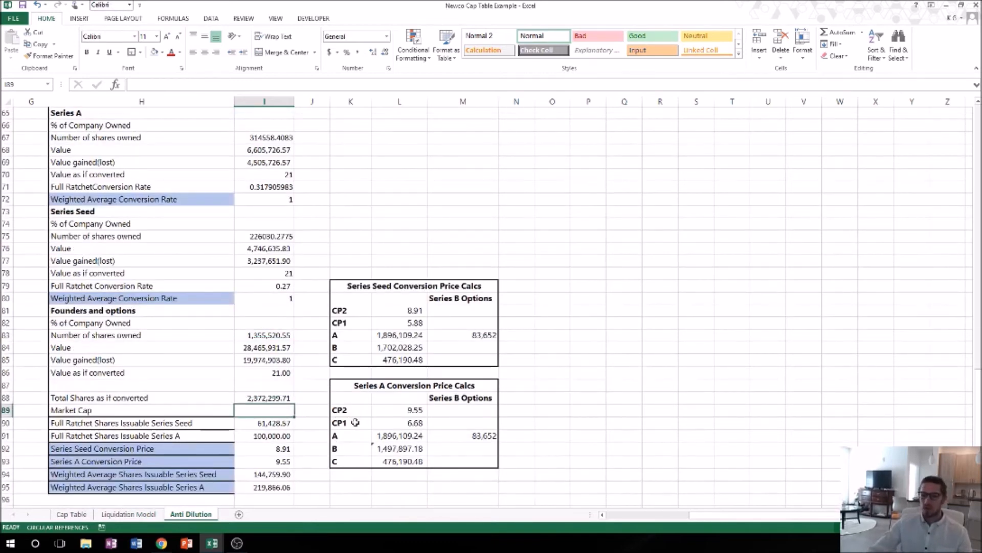
text(+)
key(Up)
text(*)
key(Up)
scroll(238, 358, up, 3)
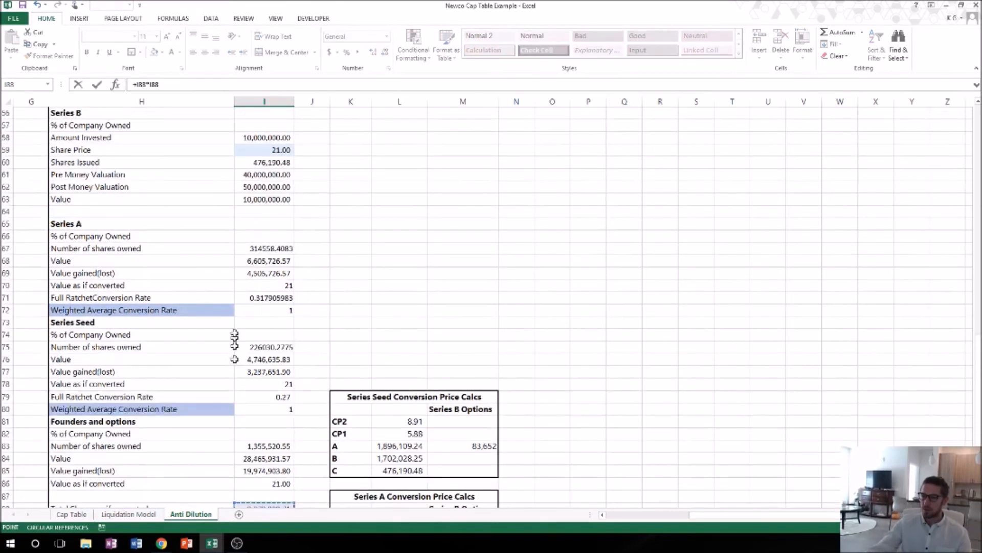
click(286, 151)
key(Return)
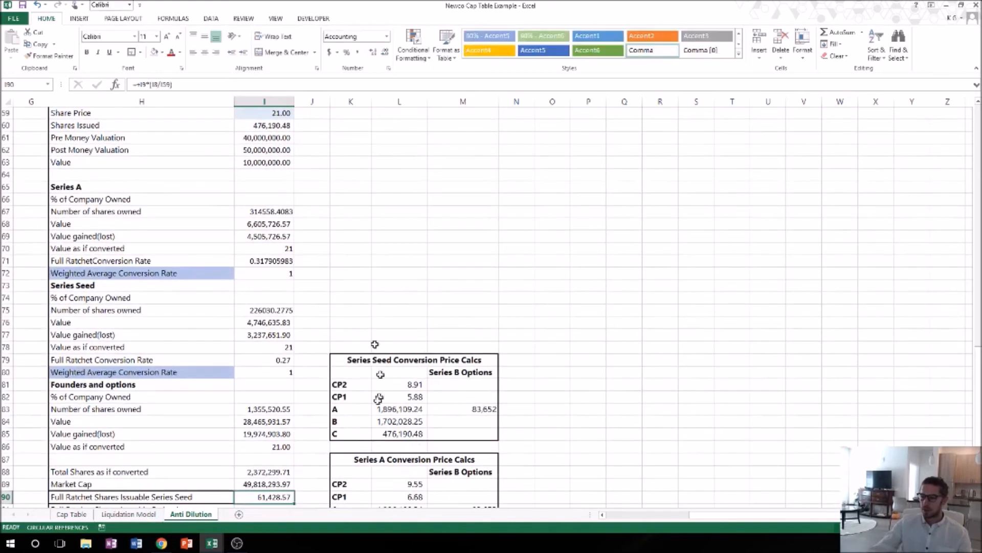
scroll(286, 307, up, 1)
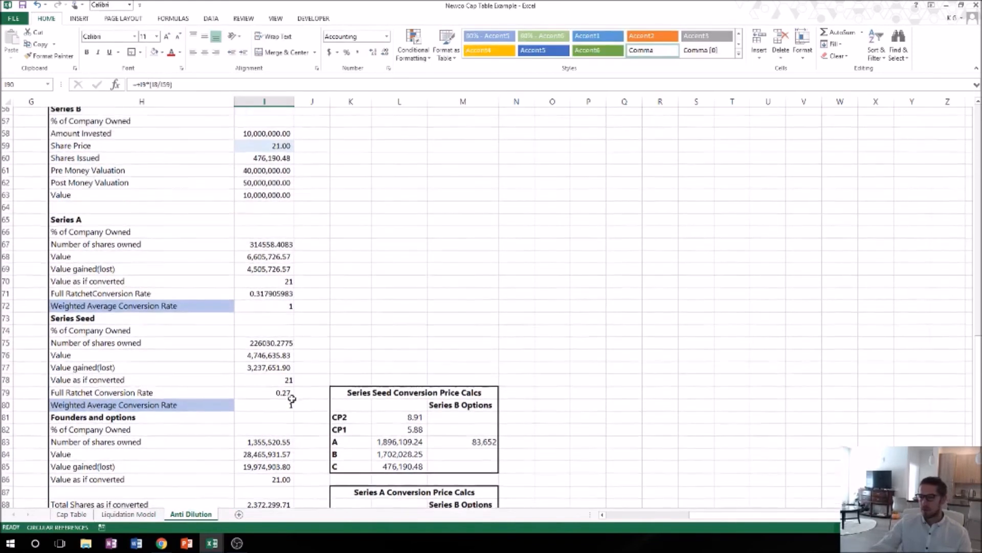
scroll(338, 317, down, 2)
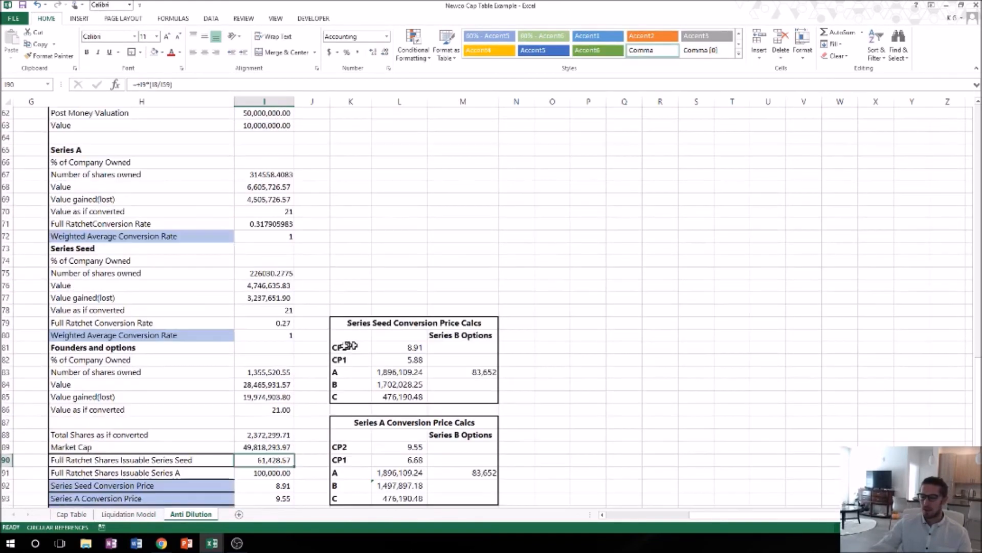
click(312, 423)
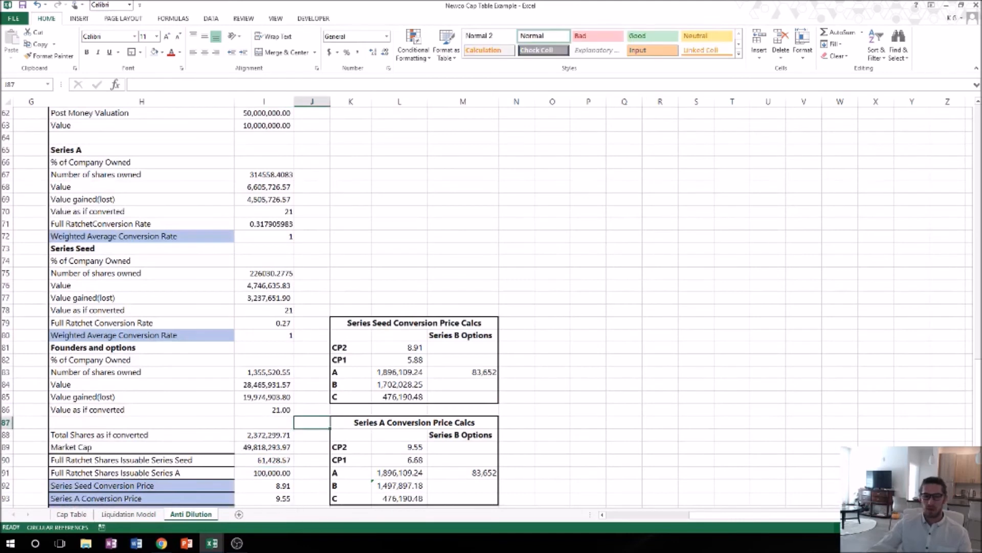
key(alt+Tab)
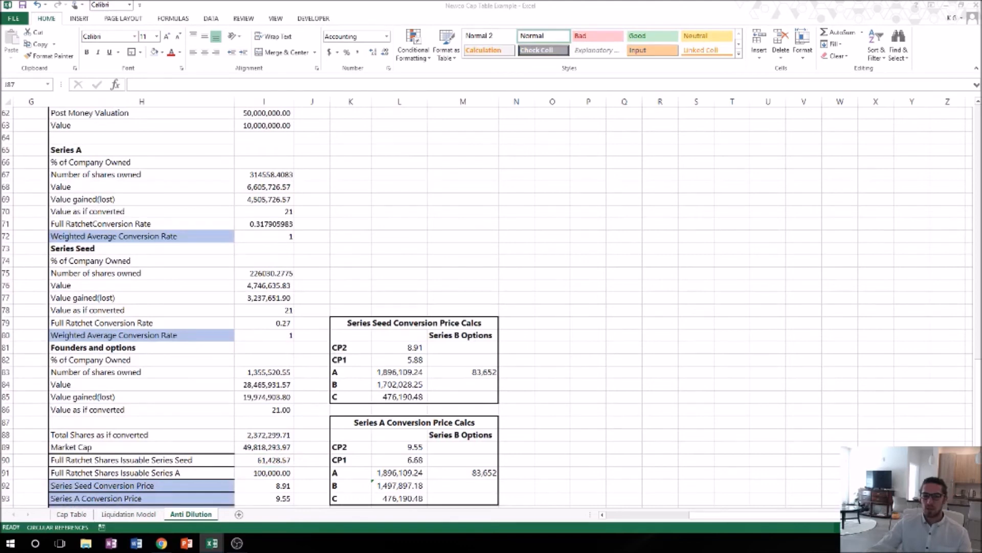
Calculate the Founders and options % of Company Owned in I82 as shares owned divided by Total Shares as if converted, I83/I88
click(264, 360)
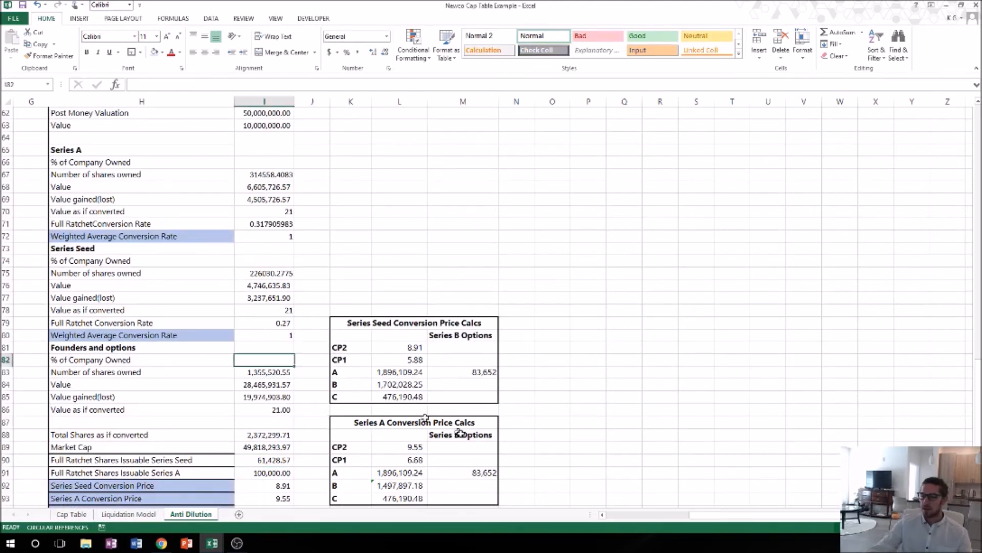
text(+)
key(Down)
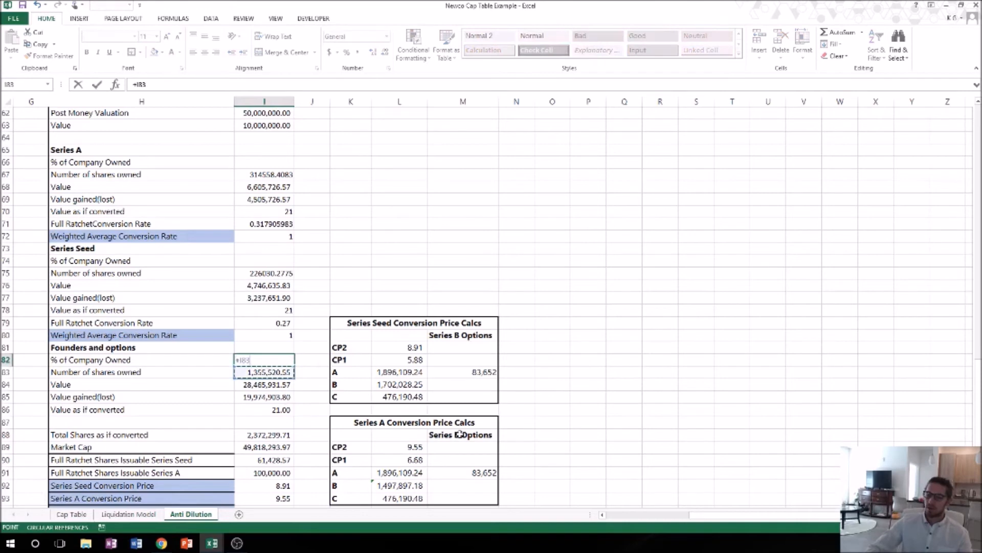
text(/)
key(Down)
key(Down)
key(Down)
key(Down)
key(Down)
key(Down)
key(Down)
key(Down)
key(Down)
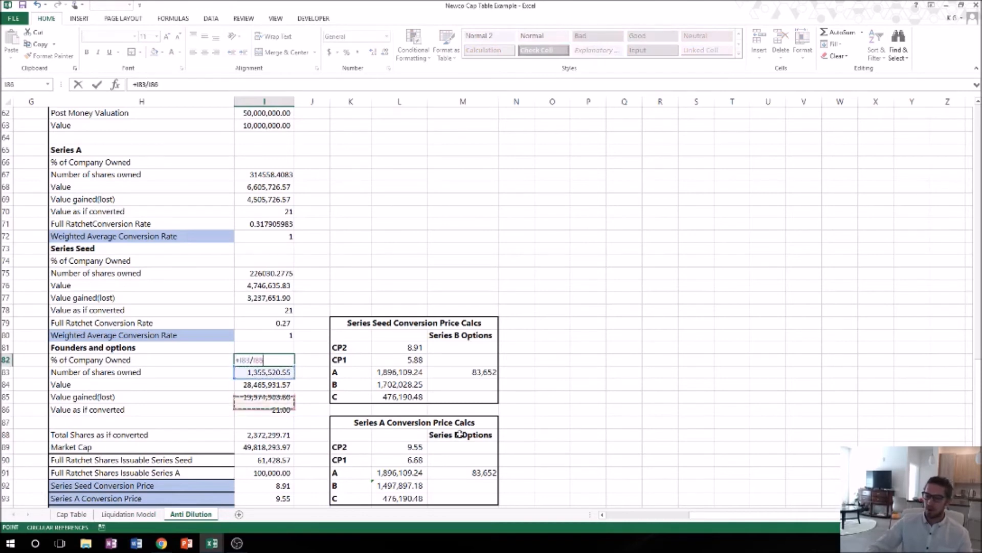
key(Up)
key(Up)
key(Up)
key(Return)
Calculate the Series Seed % of Company Owned in I74 as its number of shares divided by the total shares, I75/I88
key(Up)
key(Up)
key(Up)
key(Up)
key(Up)
key(Up)
key(Up)
key(Up)
key(Up)
text(+)
key(Down)
text(/)
key(Down)
key(Down)
key(Down)
key(Down)
key(Down)
key(Down)
key(Down)
key(Down)
key(Down)
key(Down)
key(Down)
key(Down)
key(Down)
key(Down)
key(Up)
text(+)
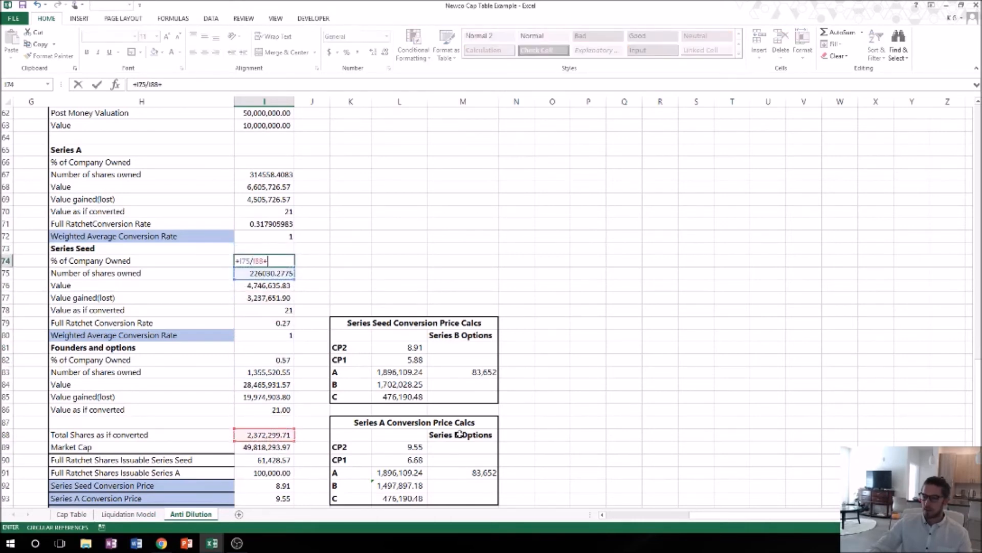
key(BackSpace)
key(Return)
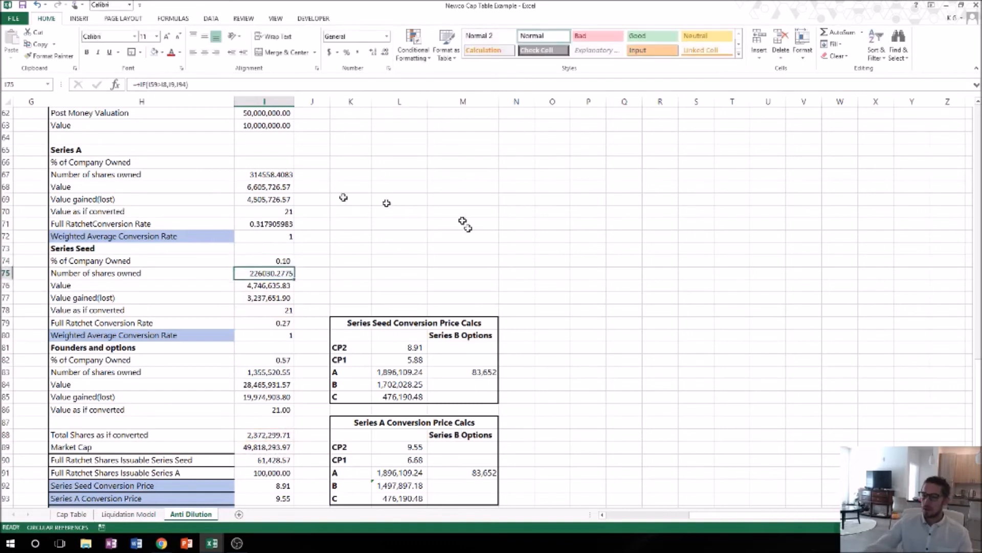
Calculate the Series A % of Company Owned in I66 as its number of shares divided by the total shares, I67/I88
click(254, 160)
text(+)
click(268, 175)
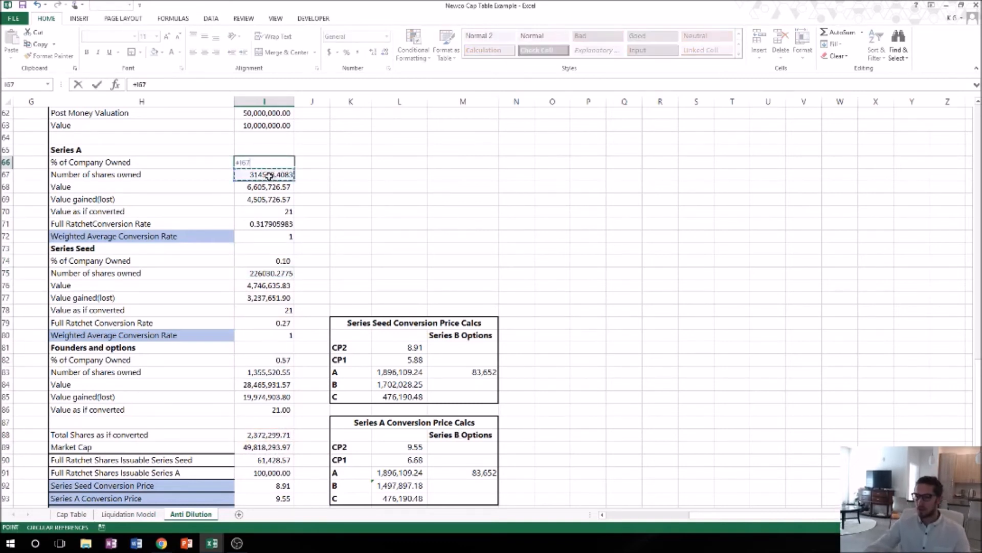
text(/)
click(264, 434)
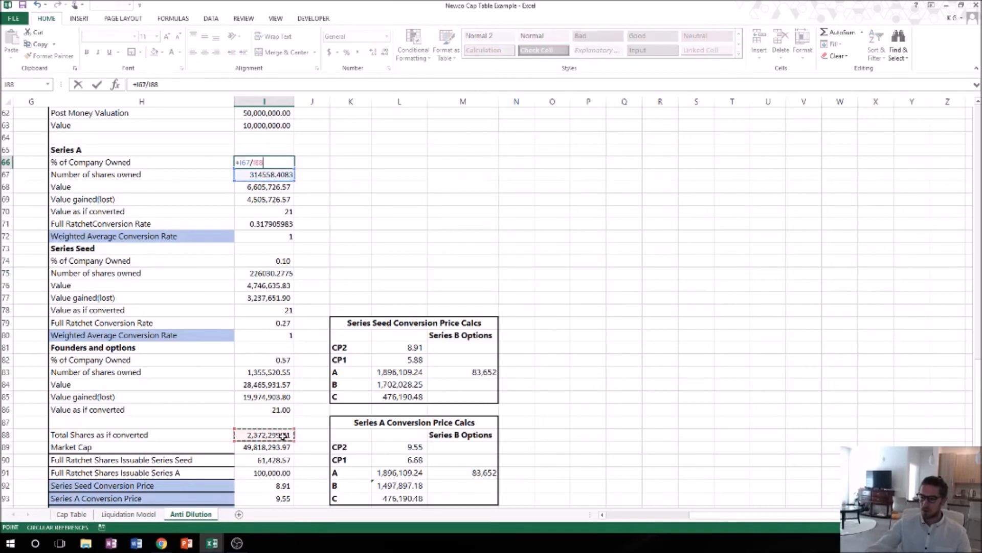
key(Return)
Calculate the Series B % of Company Owned in I57 as Shares Issued divided by Total Shares as if converted, I60/I88
scroll(261, 340, up, 1)
scroll(261, 340, up, 4)
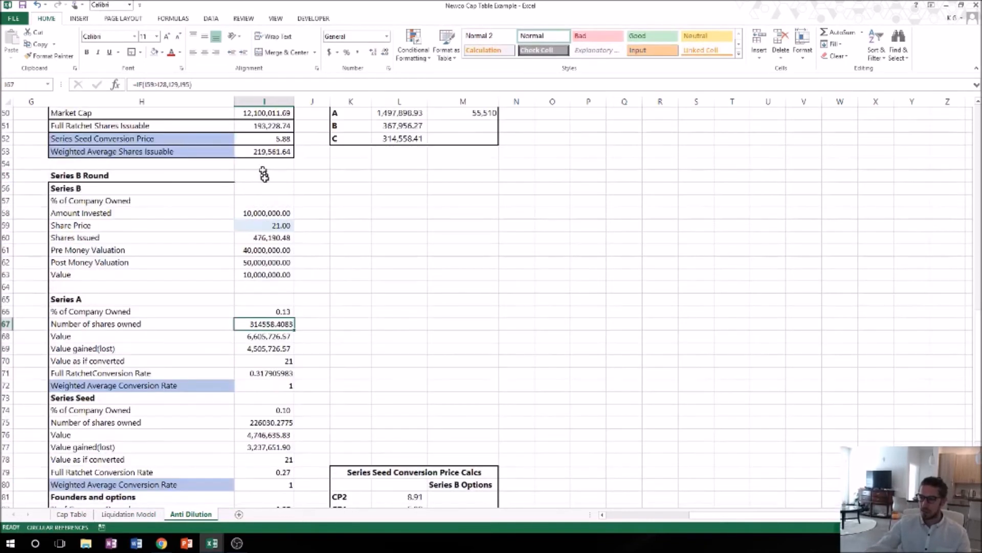
click(263, 212)
click(263, 198)
text(+)
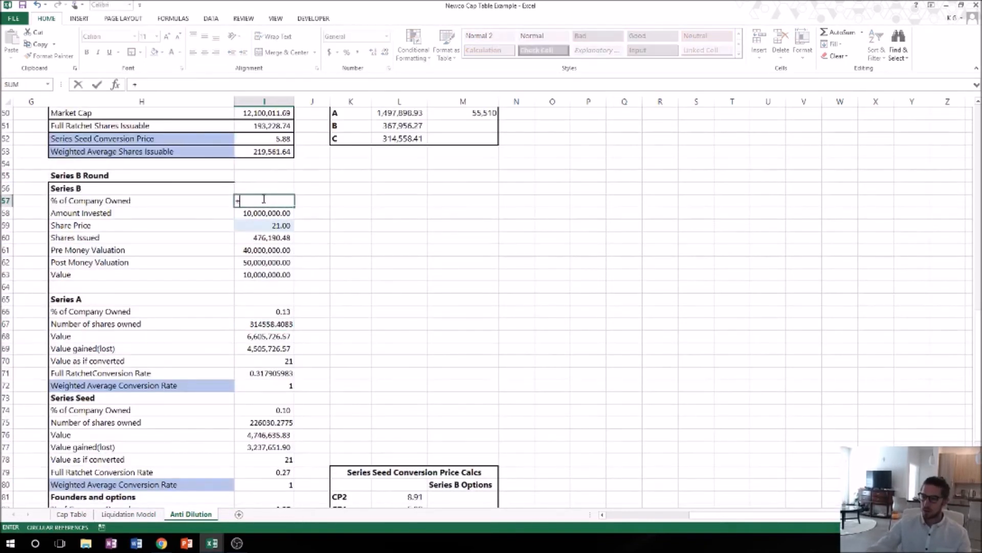
click(274, 241)
text(/)
scroll(273, 240, down, 5)
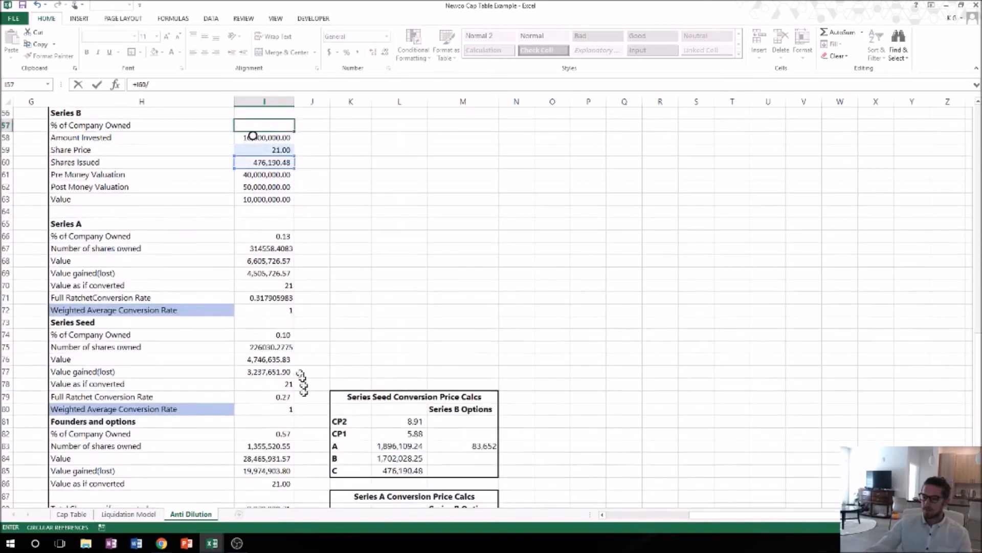
click(271, 398)
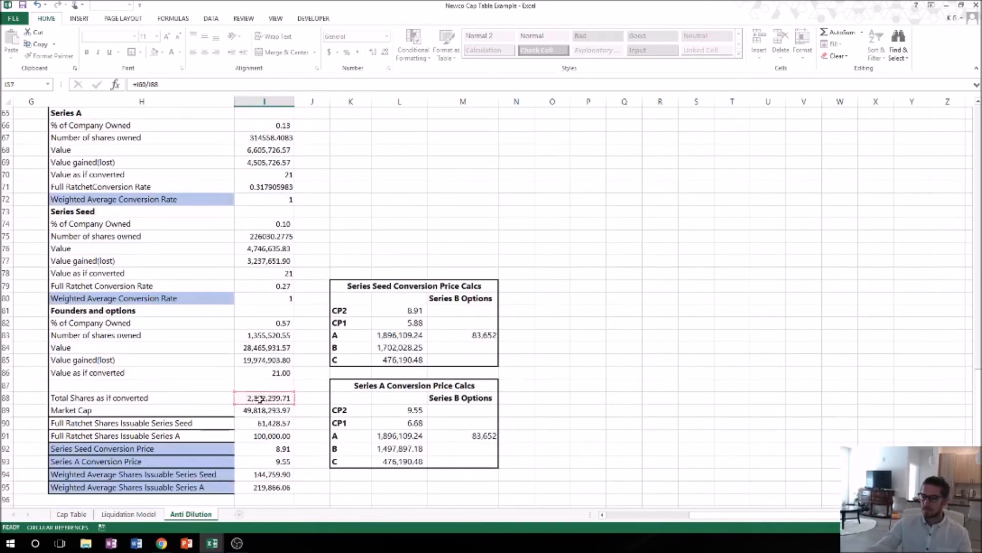
key(Return)
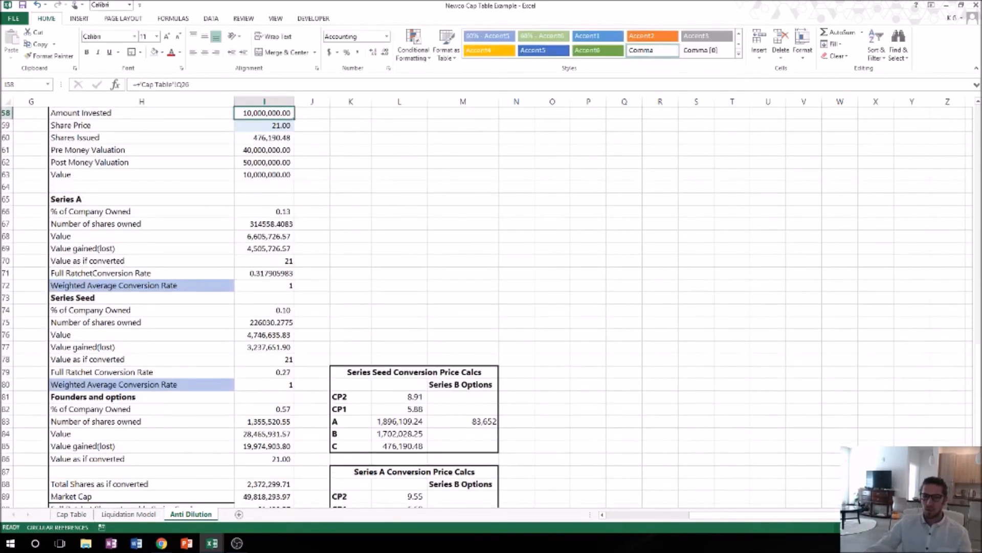
key(alt+Tab)
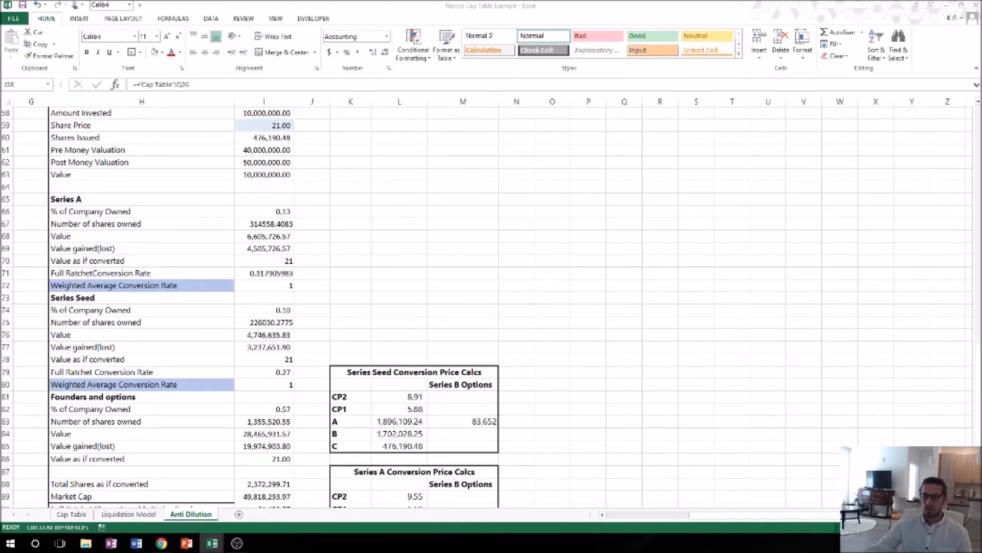
key(alt+Tab)
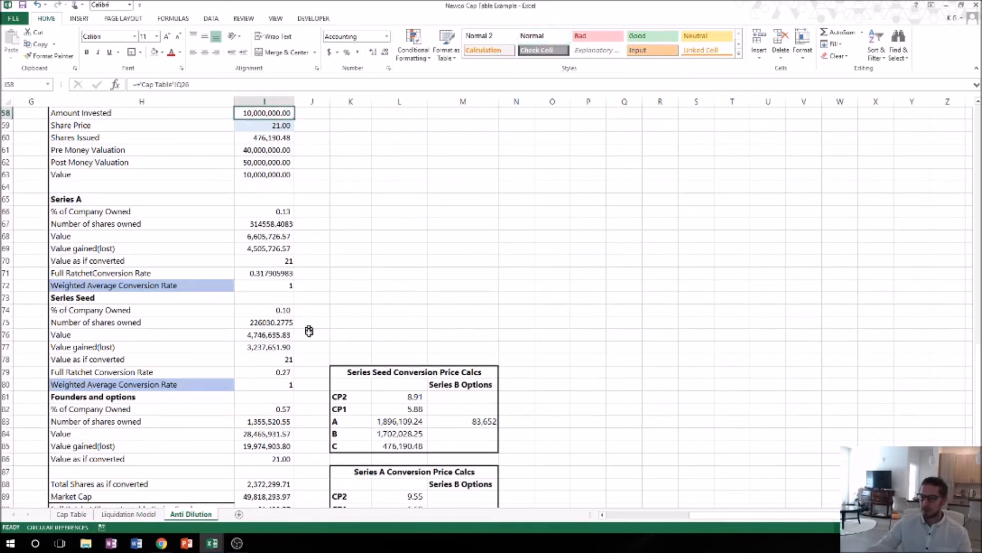
scroll(320, 431, up, 3)
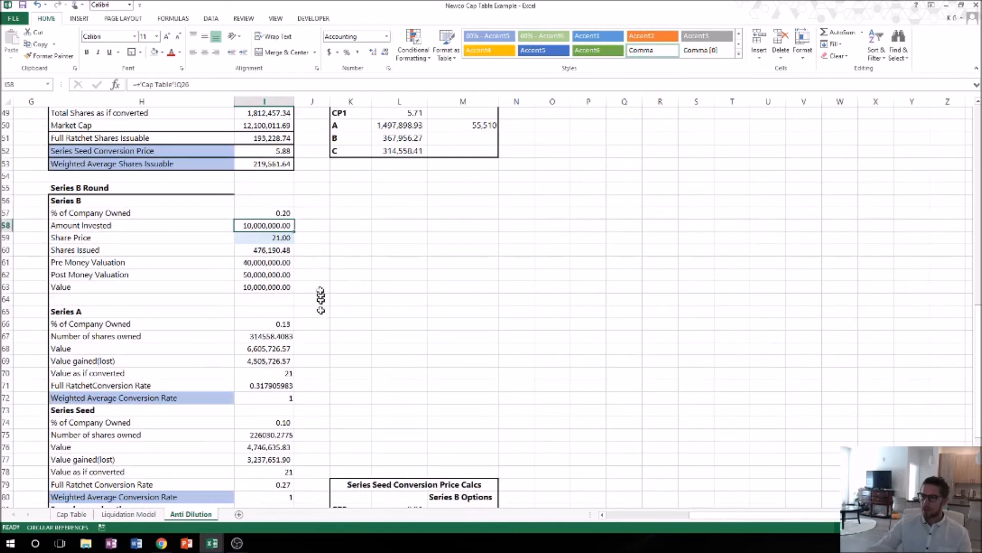
click(284, 238)
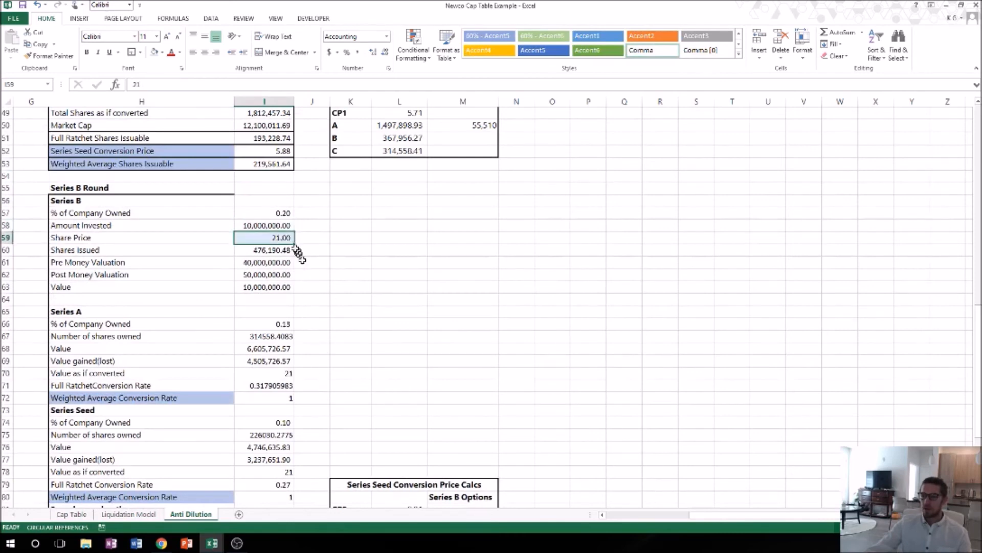
click(364, 236)
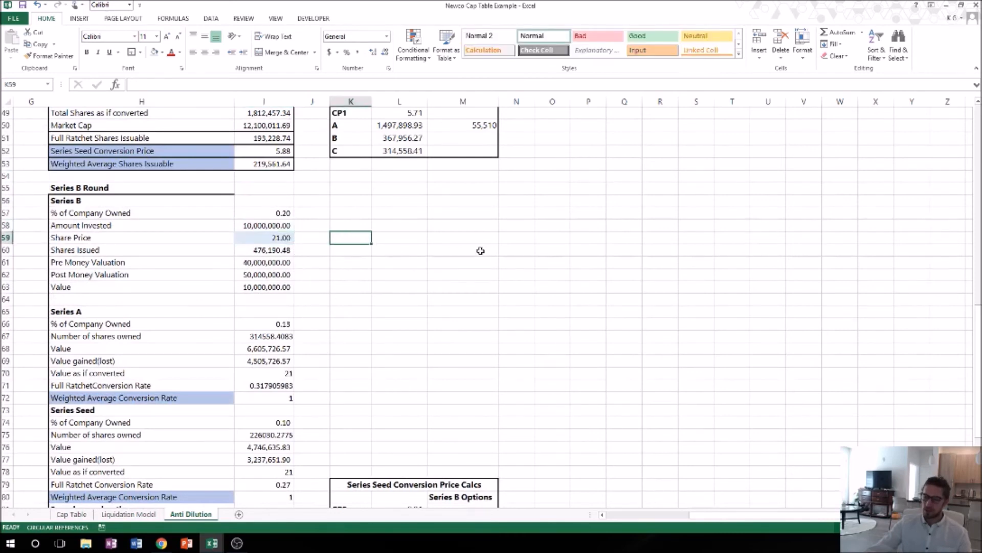
Set up Solver with the Series B % of Company Owned, I57, as the objective and a target value of .200000
click(208, 18)
click(688, 44)
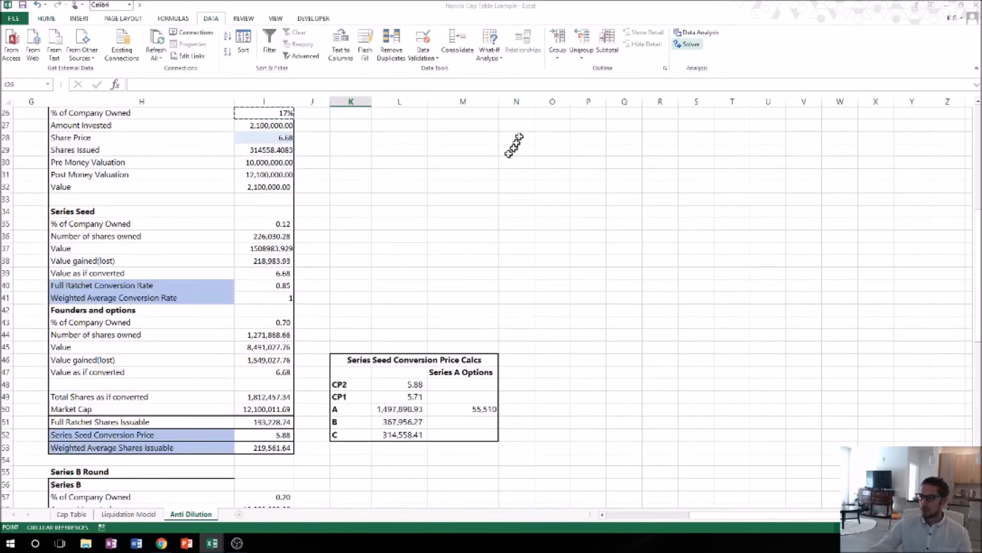
drag(818, 10, 629, 136)
scroll(335, 261, up, 1)
scroll(339, 270, down, 5)
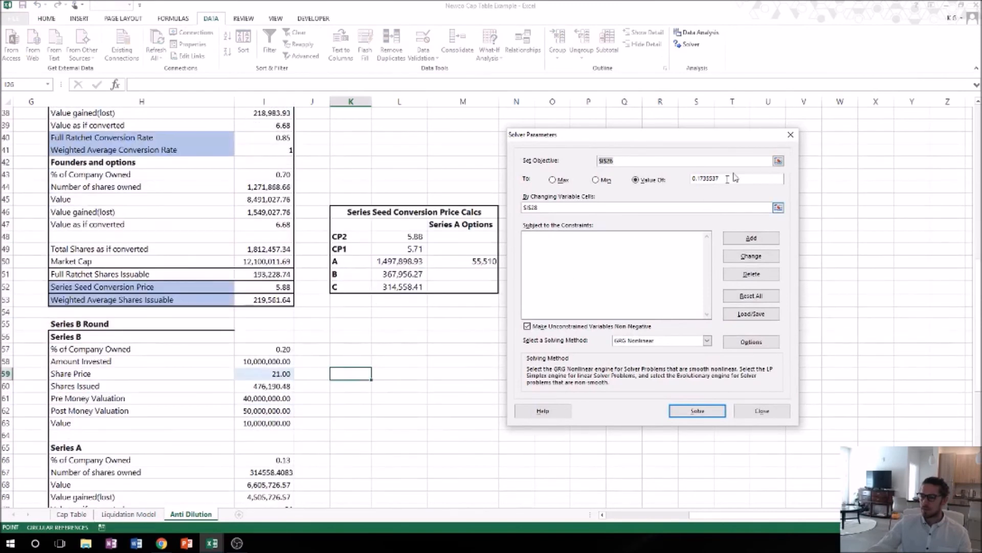
click(779, 162)
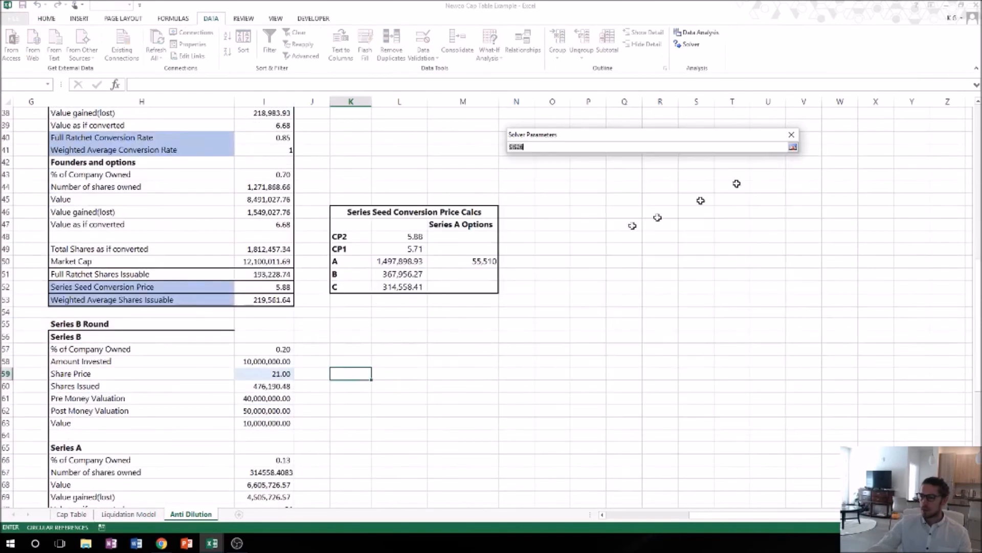
click(273, 348)
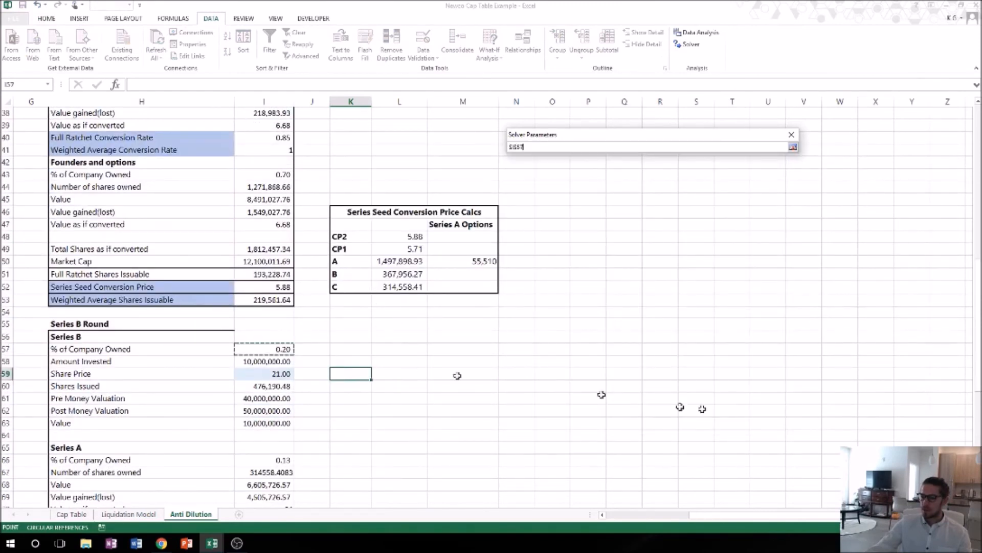
click(793, 148)
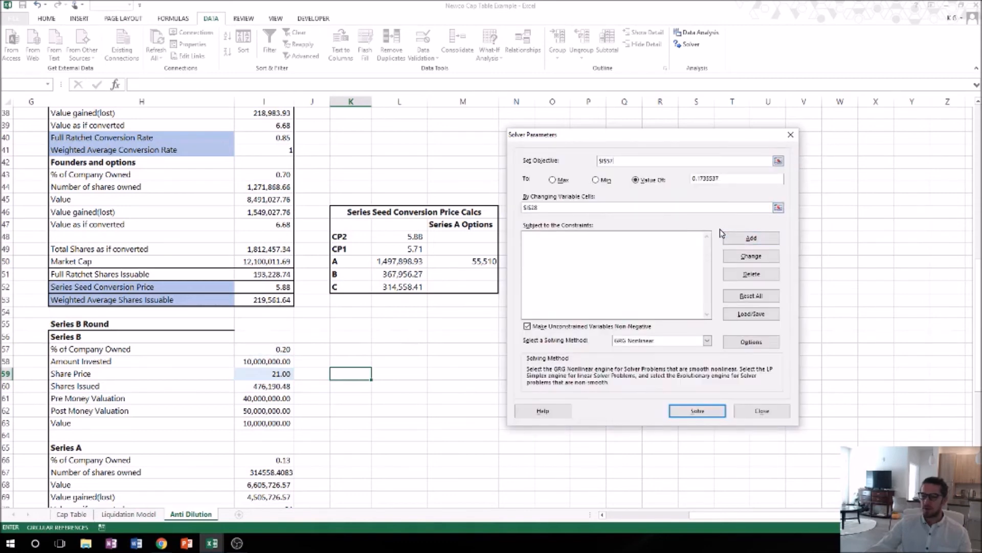
drag(729, 176, 689, 180)
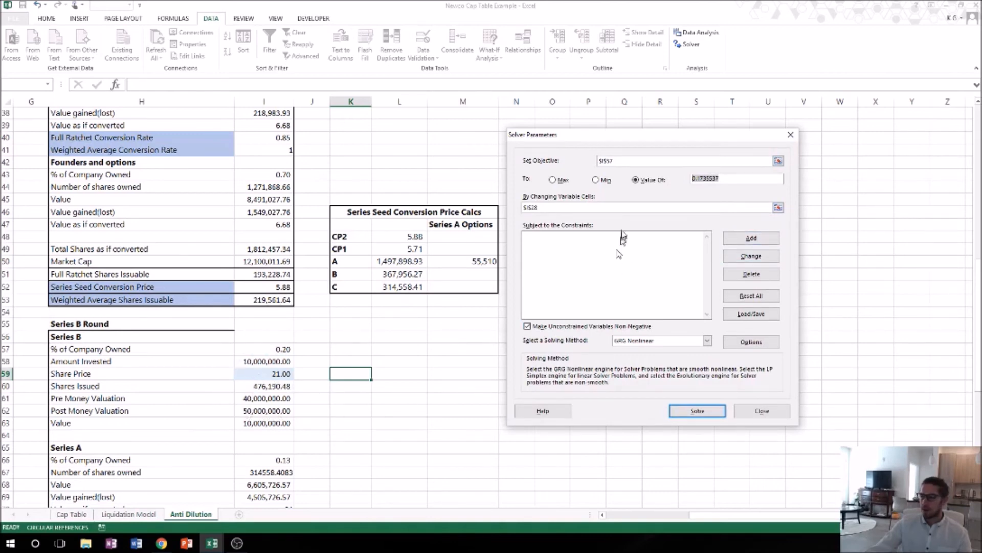
key(BackSpace)
text(.20000)
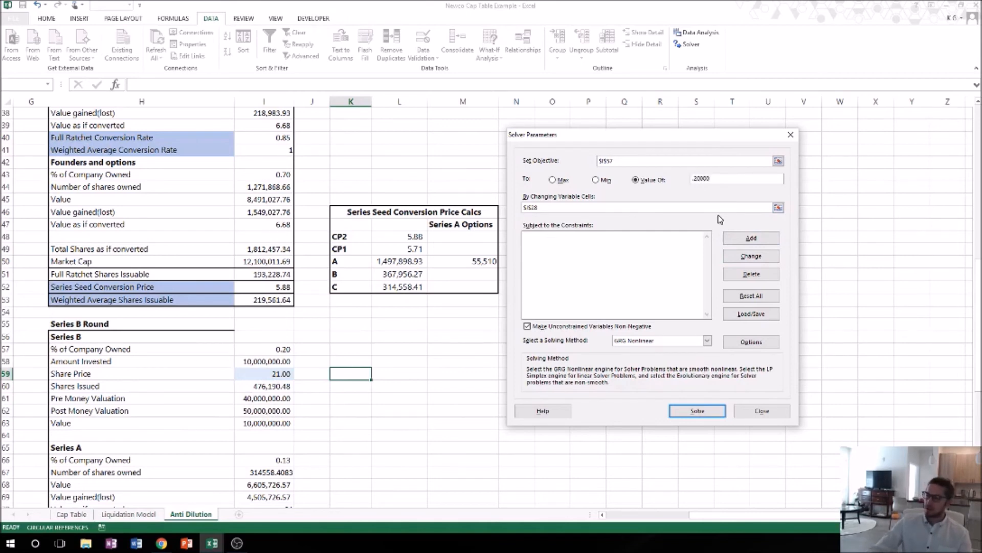
Make the Series B Share Price, I59, Solver's changing variable cell and run the solve
click(779, 209)
scroll(345, 259, up, 1)
scroll(346, 264, down, 1)
scroll(346, 263, down, 3)
click(250, 385)
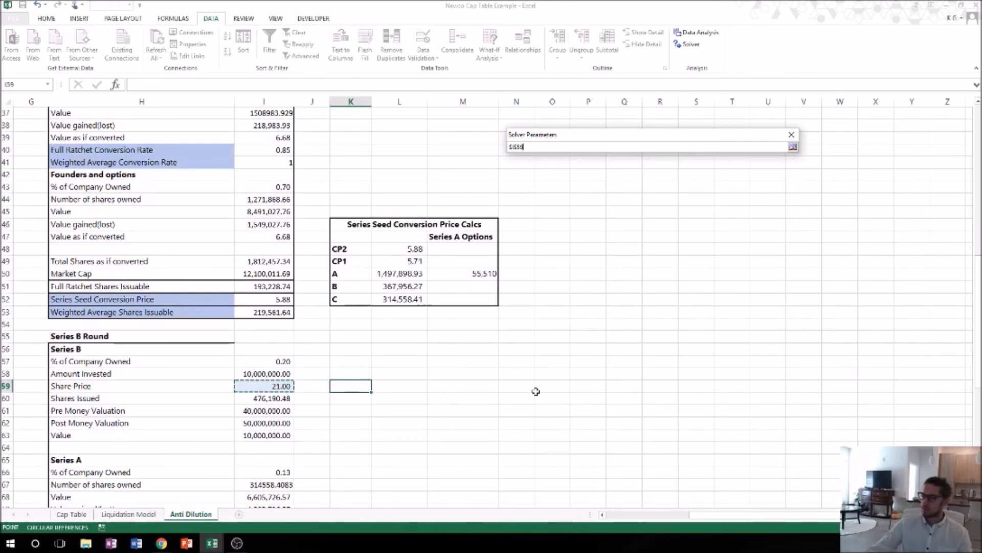
click(794, 148)
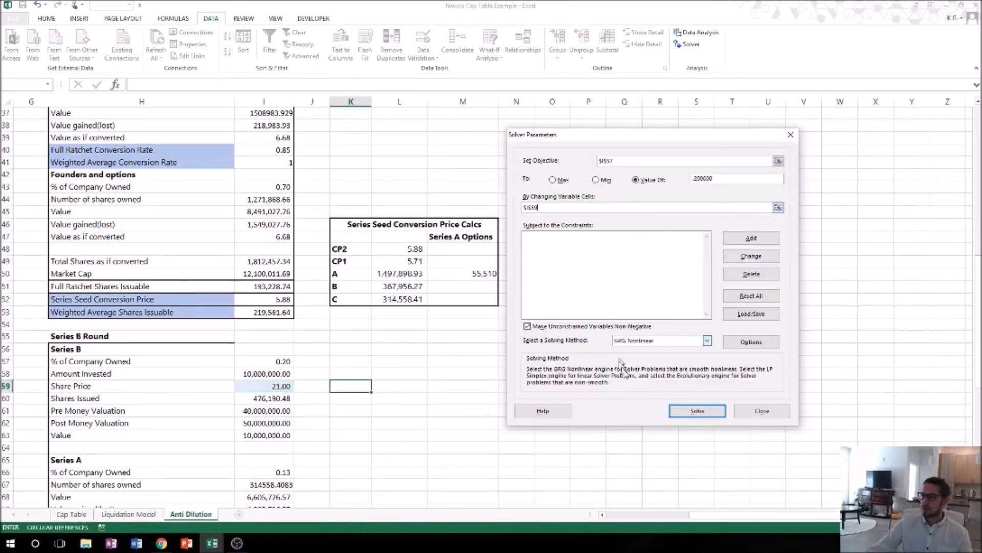
click(697, 410)
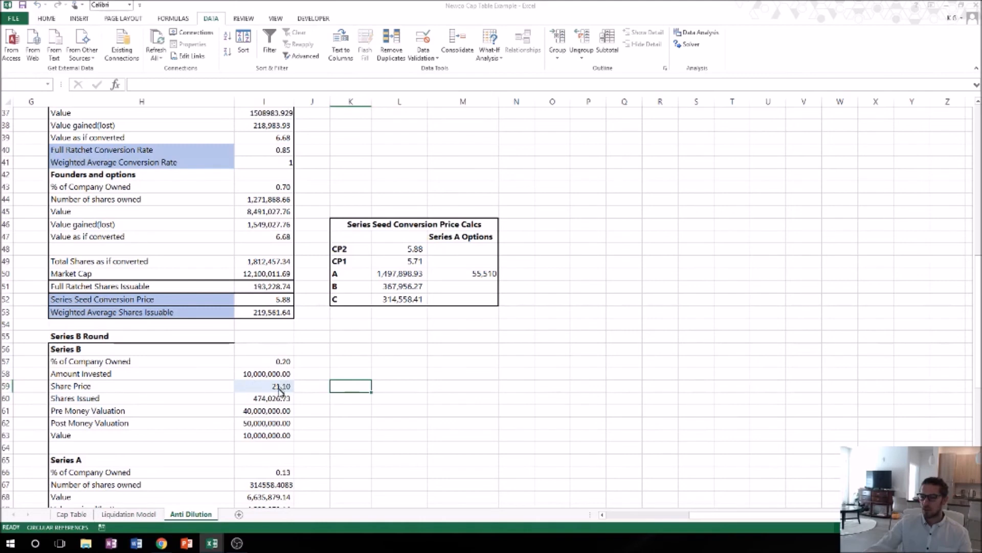
Compare the solved Series B Share Price in I59 with the Series B share price in R7 on the Cap Table sheet
click(280, 387)
scroll(347, 445, down, 2)
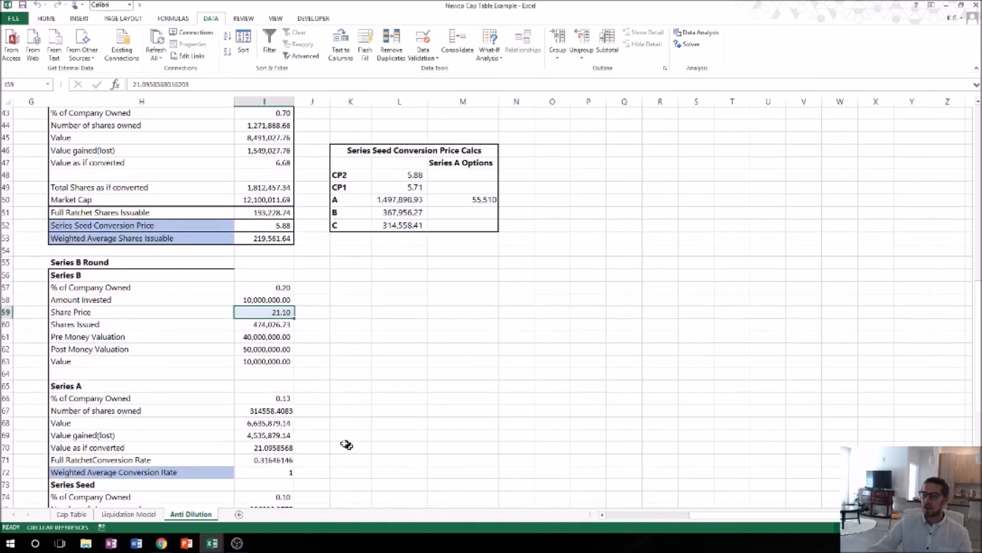
click(72, 515)
click(704, 137)
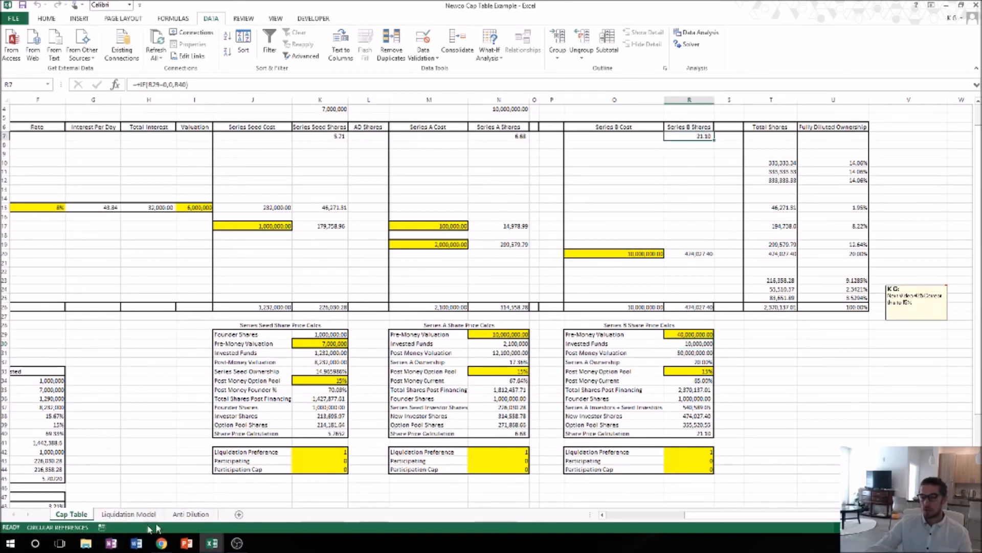
click(185, 515)
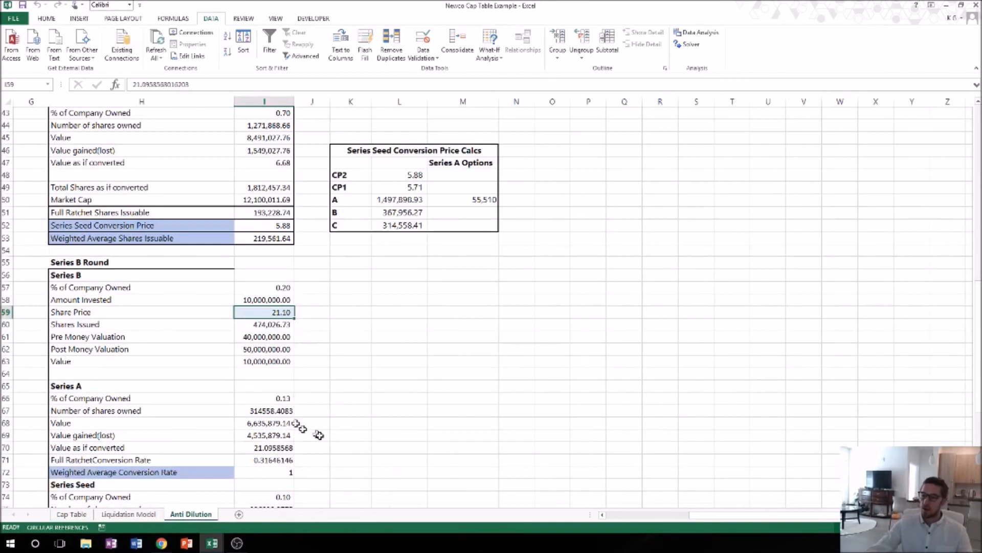
scroll(348, 418, down, 6)
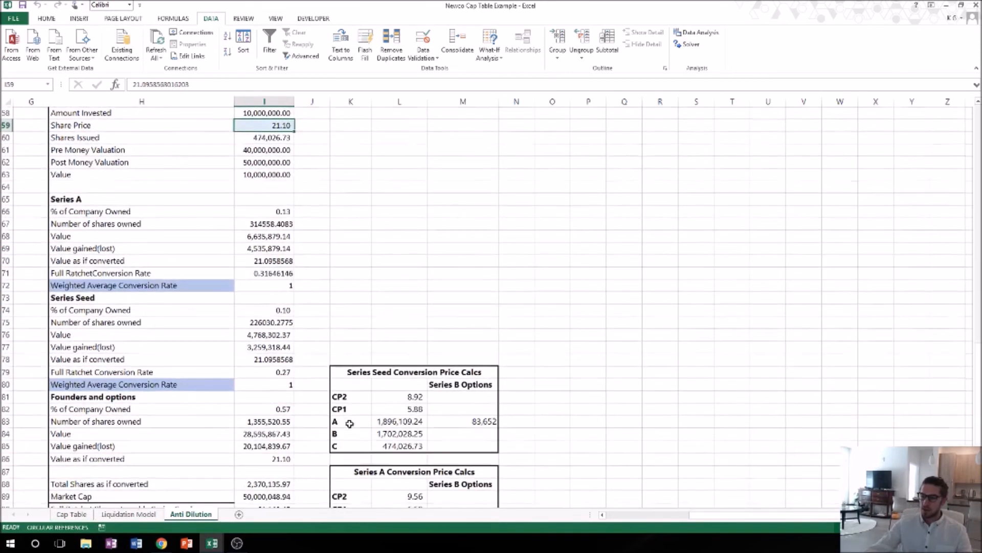
scroll(261, 471, up, 2)
click(346, 287)
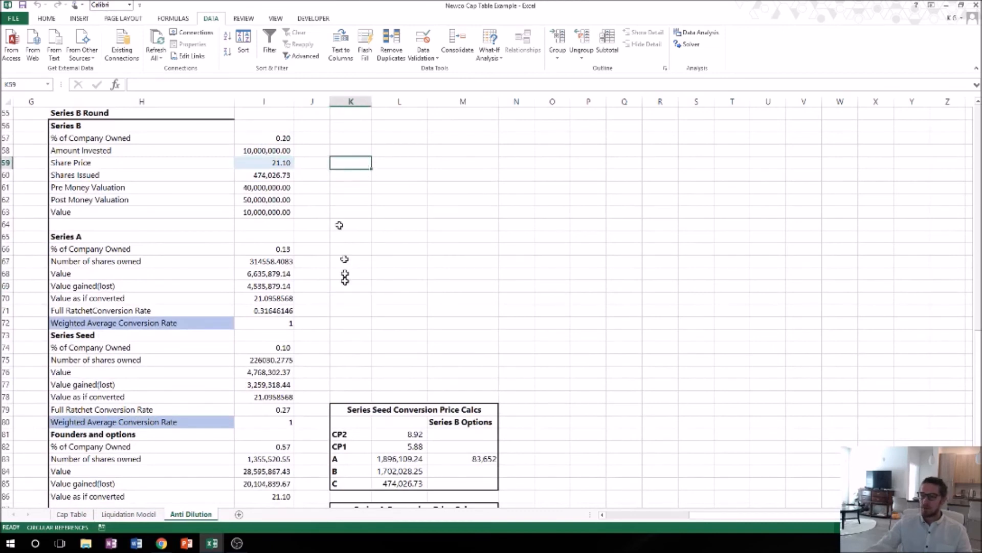
Set the Series B Pre-Money Valuation in R29 on the Cap Table sheet to 5,000,000
click(71, 514)
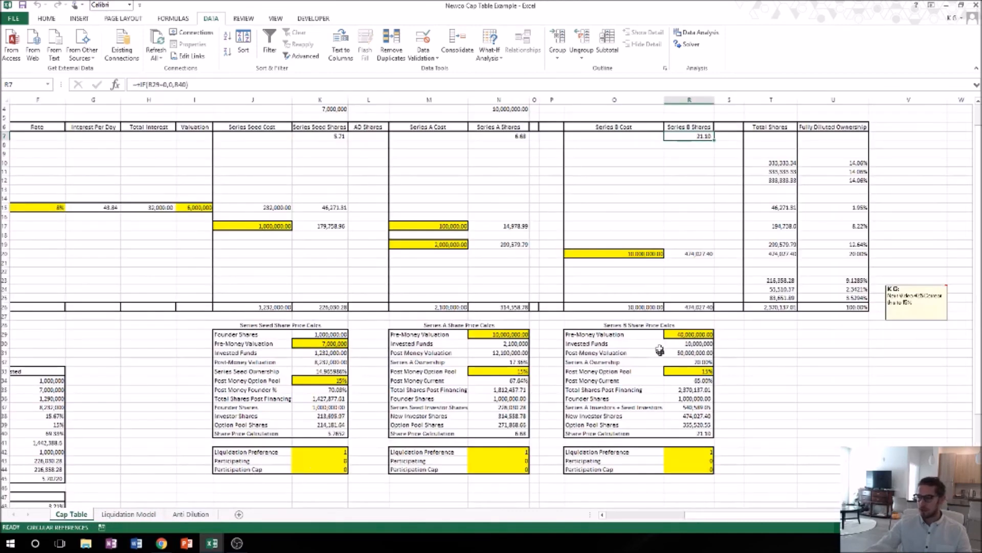
click(687, 334)
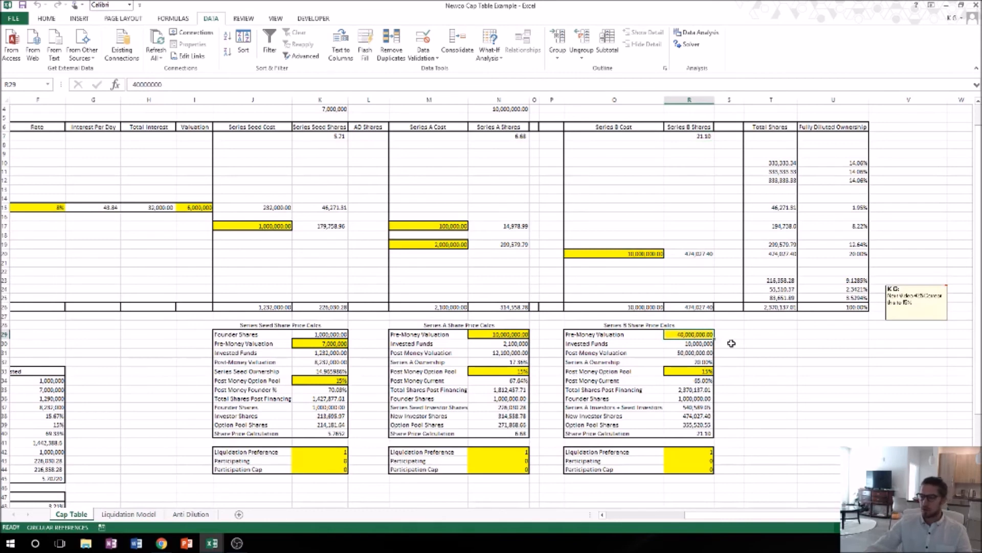
text(5,000,00)
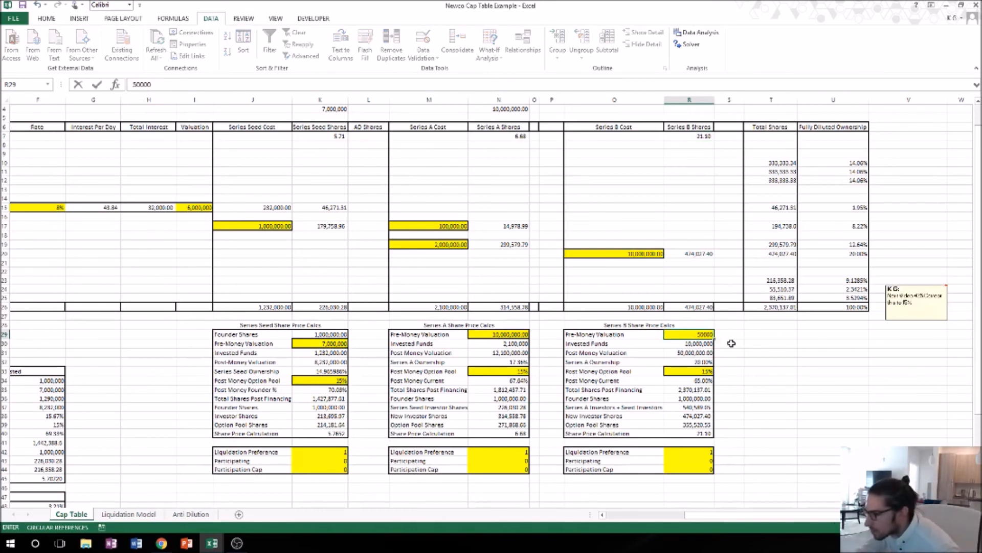
text(00)
key(Return)
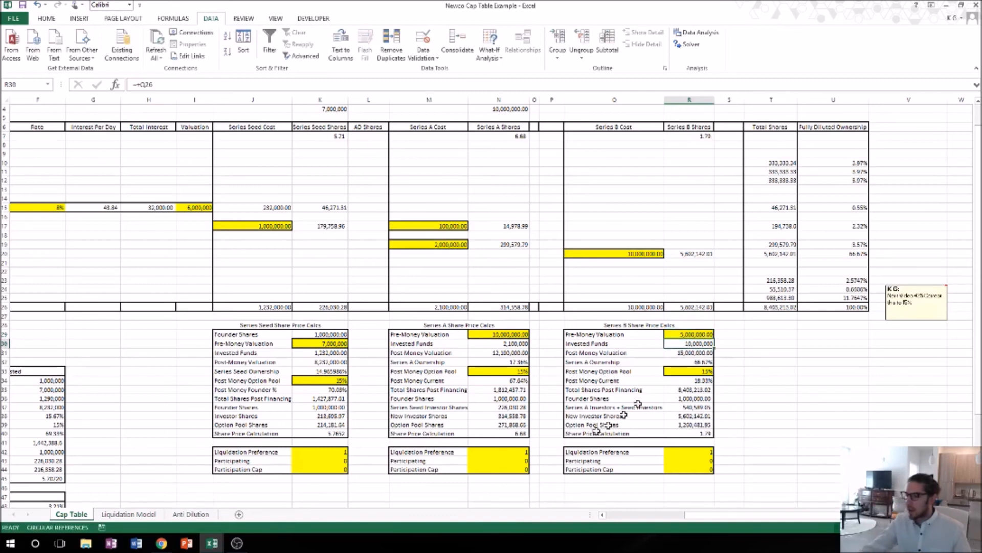
Calculate the target Series B ownership in K59 of the Anti Dilution sheet as Amount Invested divided by Post Money Valuation, I58/I62
click(191, 514)
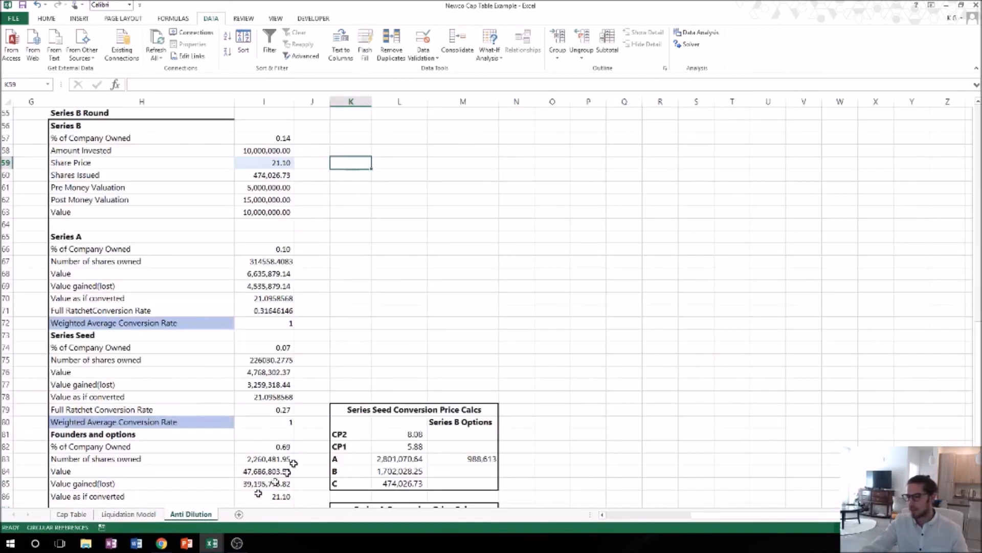
click(468, 239)
click(376, 165)
click(367, 165)
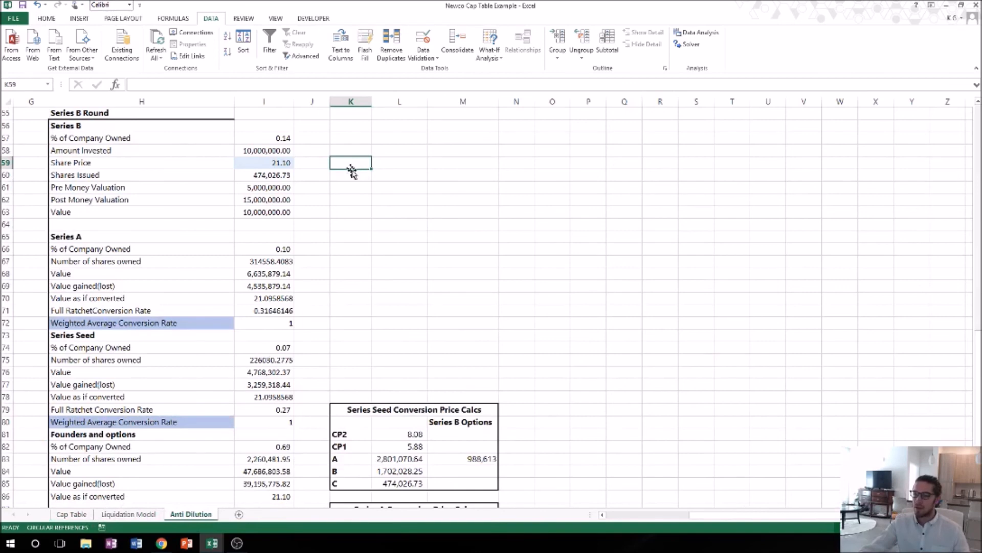
text(+)
key(Left)
key(Left)
key(Up)
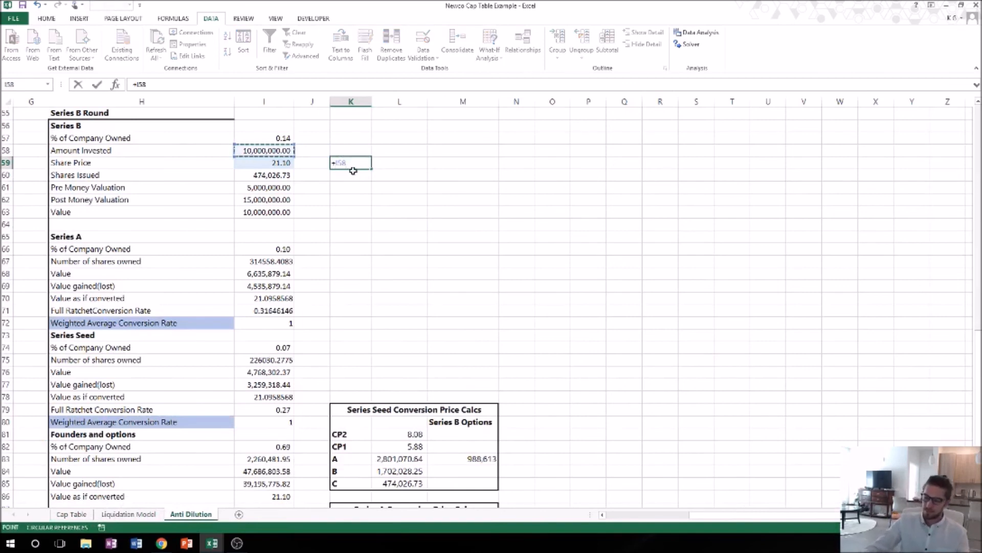
text(/)
key(Down)
key(Down)
key(Down)
key(Left)
key(Left)
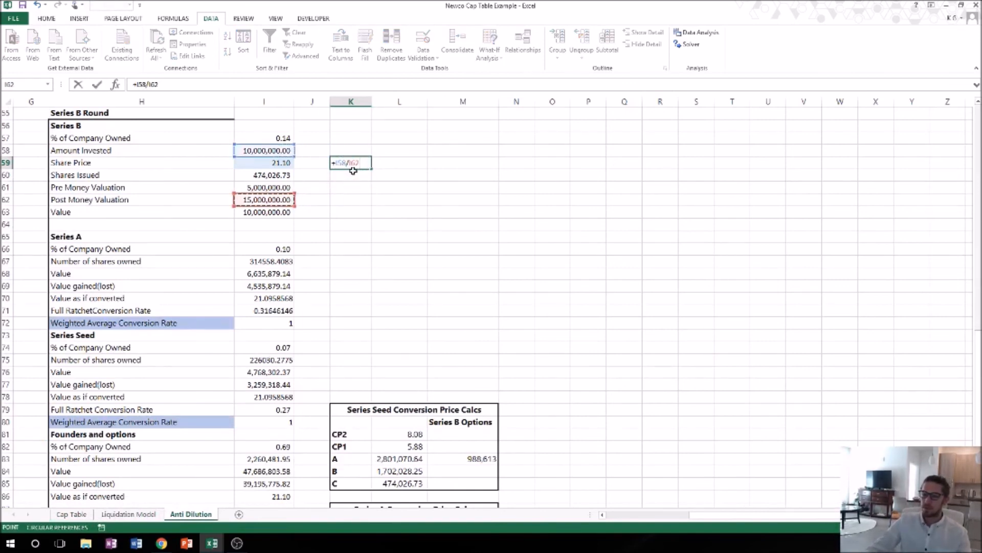
key(Tab)
Increase the decimals displayed for the ownership ratio in K59 to seven places
click(352, 165)
click(50, 20)
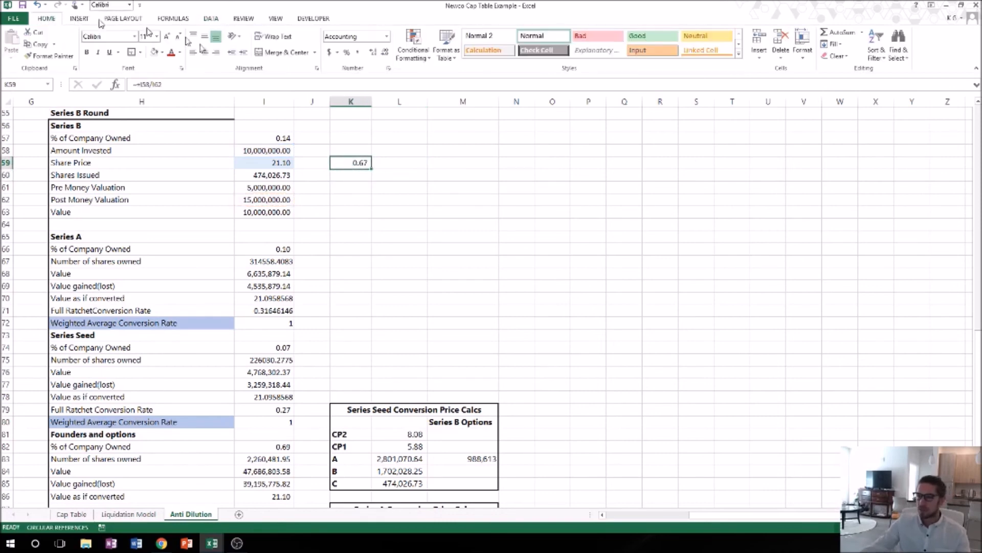
click(376, 52)
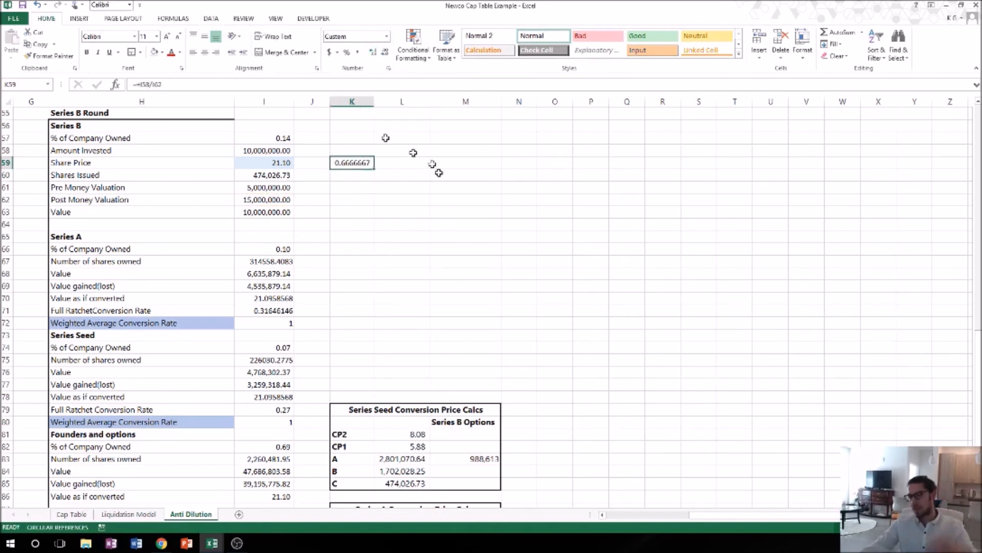
Set Solver's target value for the Series B % of Company Owned to .66666667, run it and accept the solution
click(210, 19)
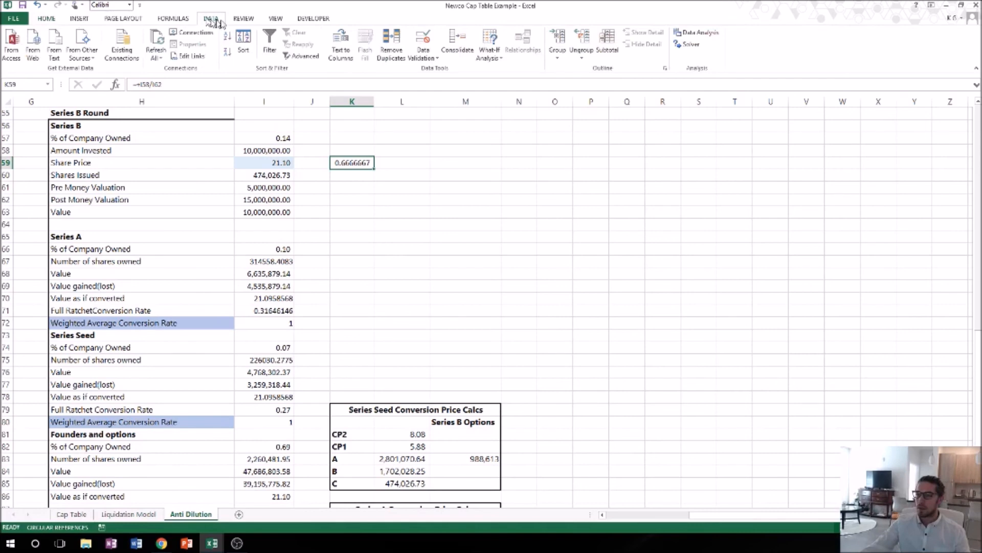
click(687, 45)
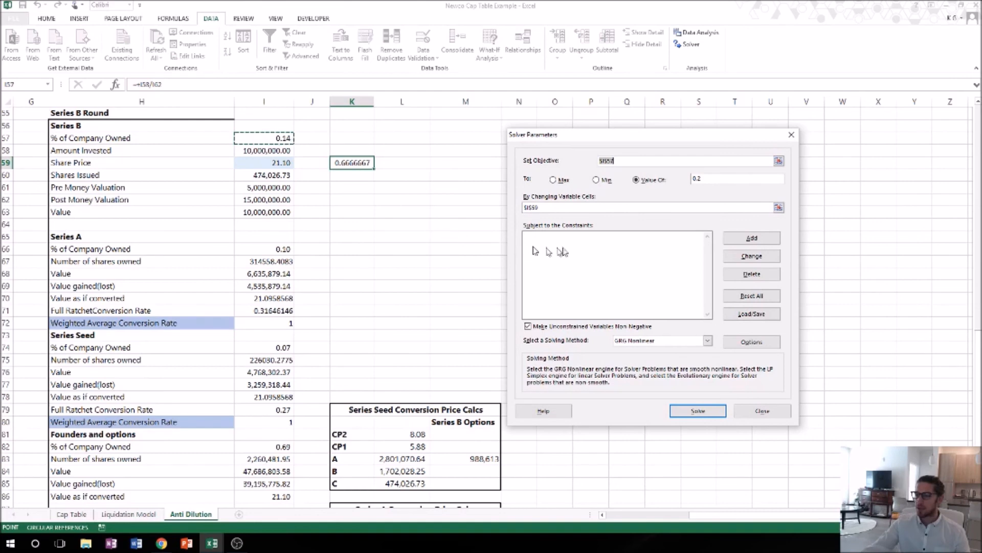
click(714, 179)
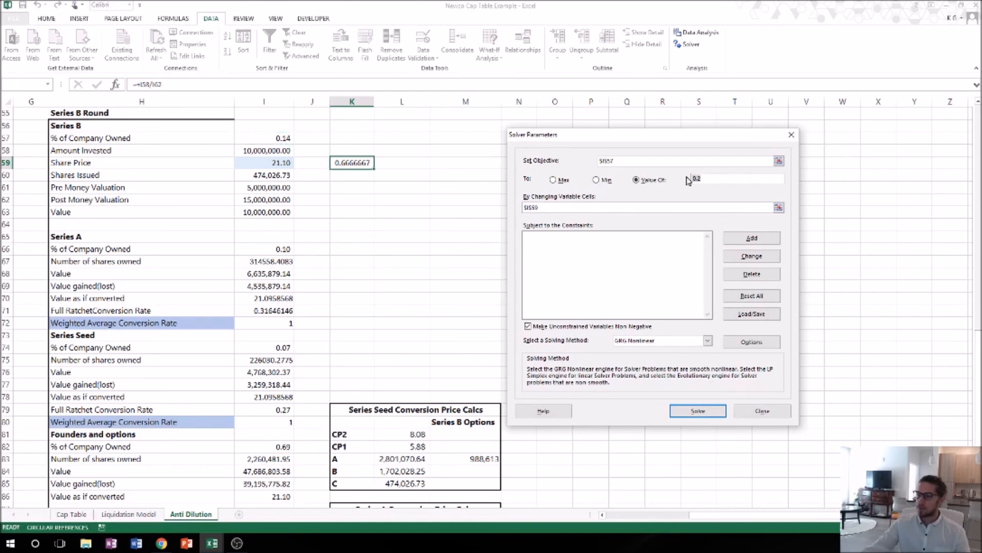
text(.66666667)
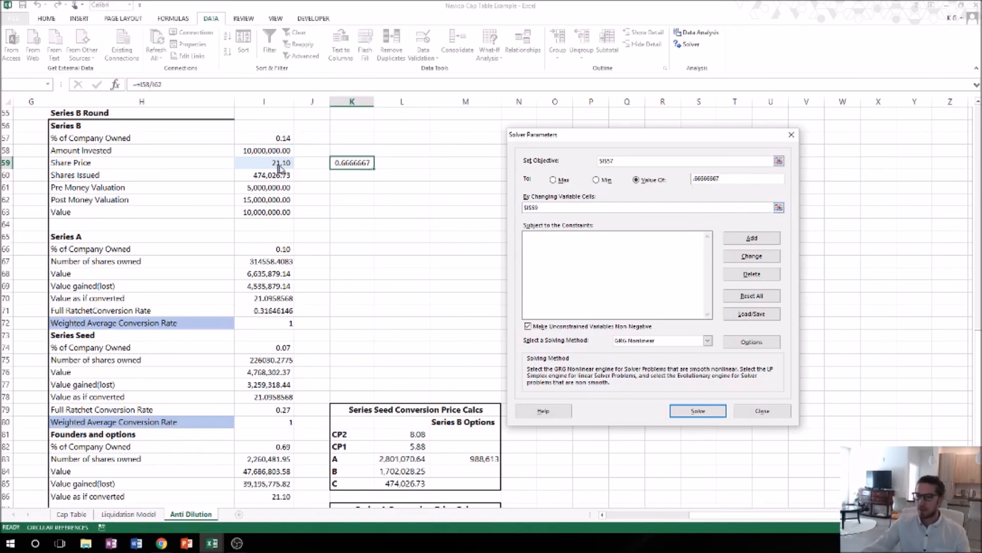
click(699, 411)
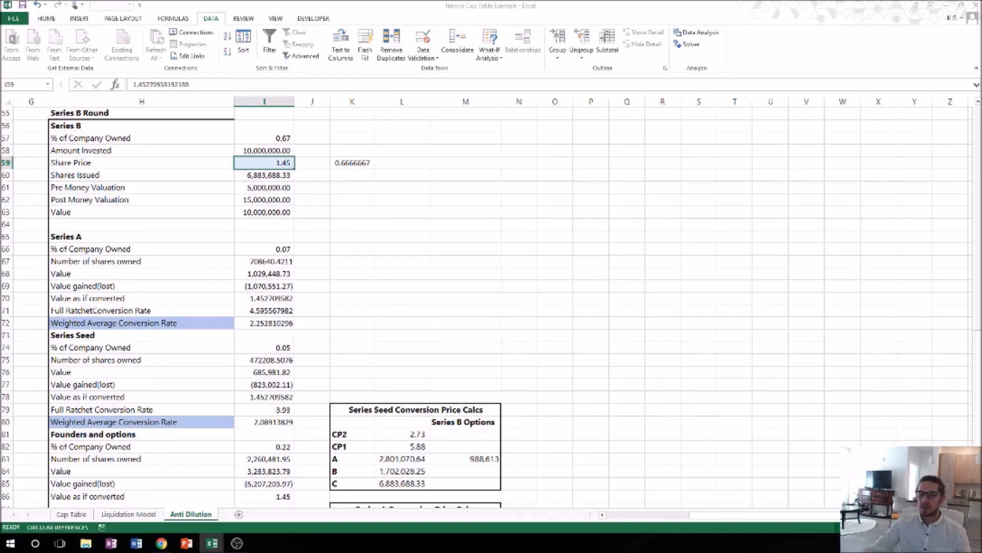
click(424, 287)
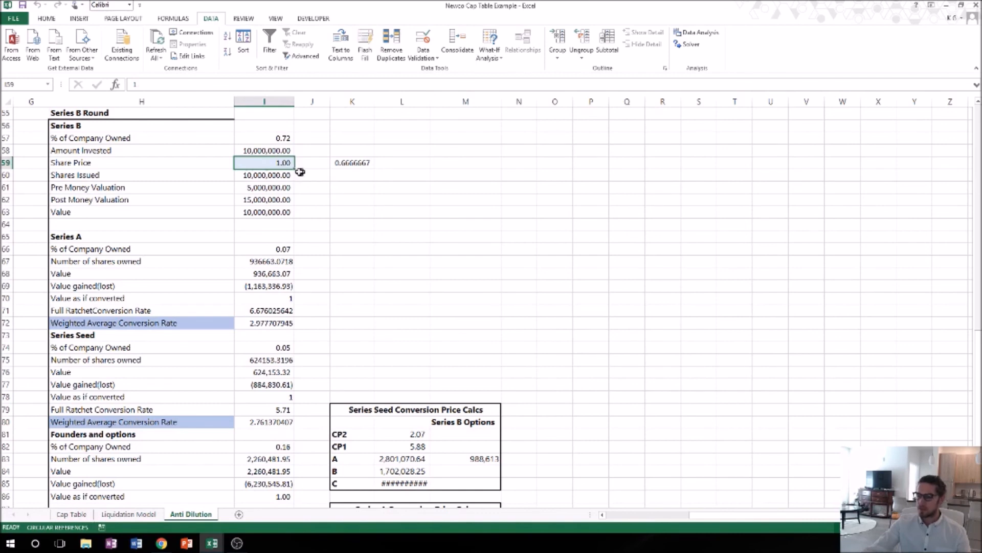
Try 21 as the starting Series B Share Price in I59
text(21)
key(Return)
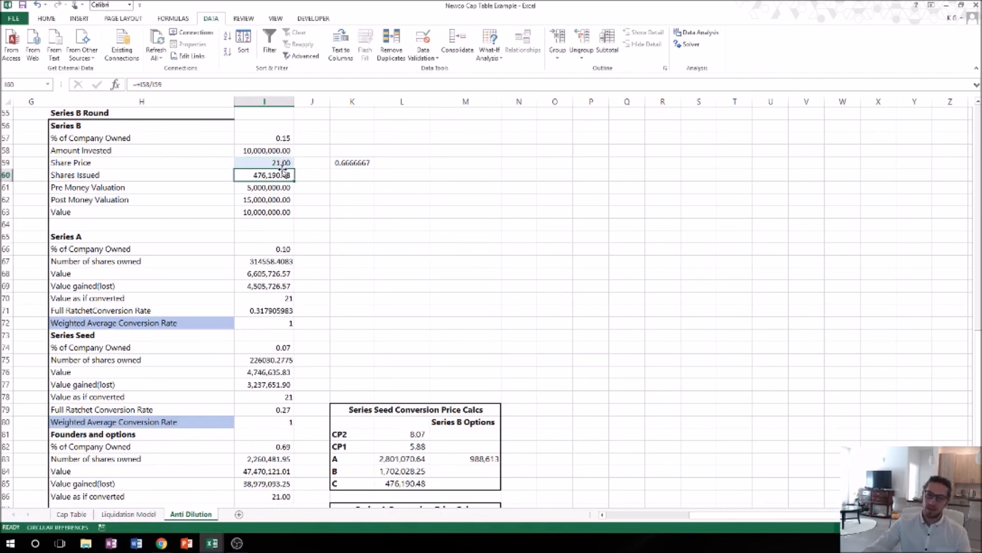
click(541, 202)
click(267, 161)
click(358, 164)
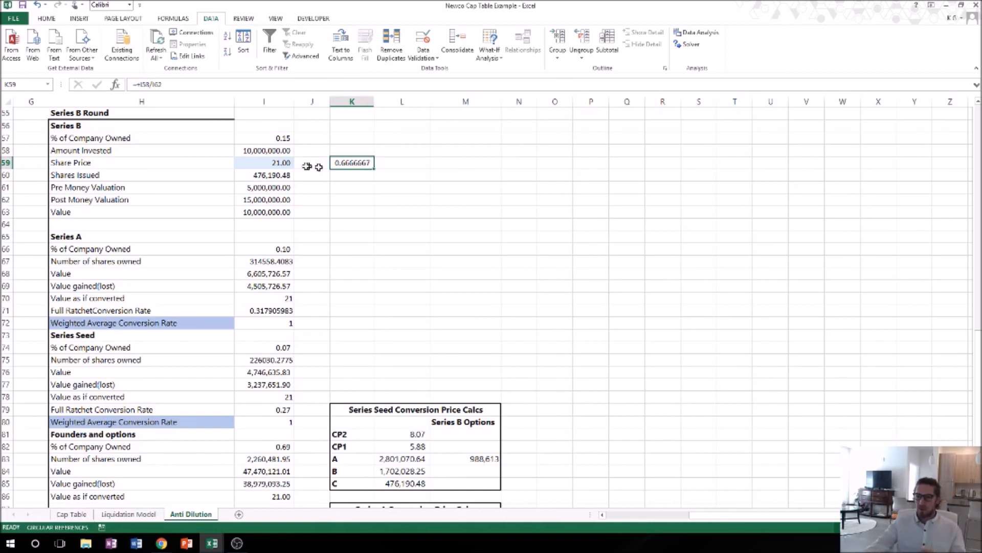
Set the starting Series B Share Price in I59 to 1 and rerun Solver with the same objective and target
click(289, 163)
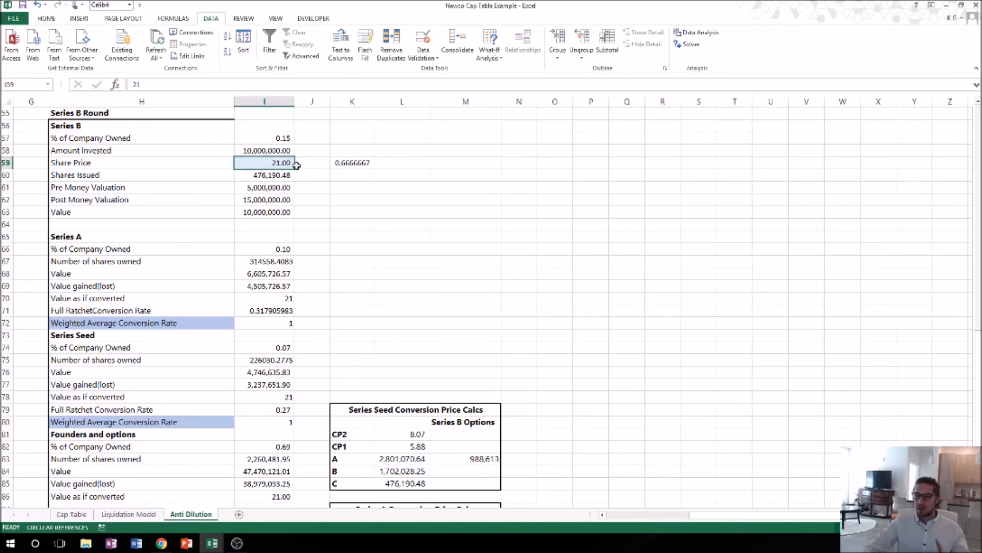
text(1)
key(Return)
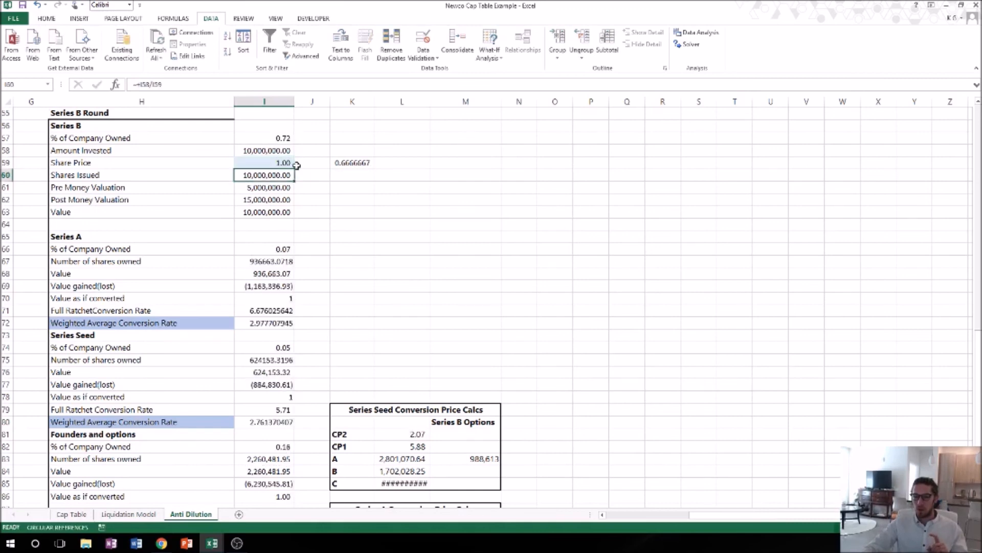
click(688, 44)
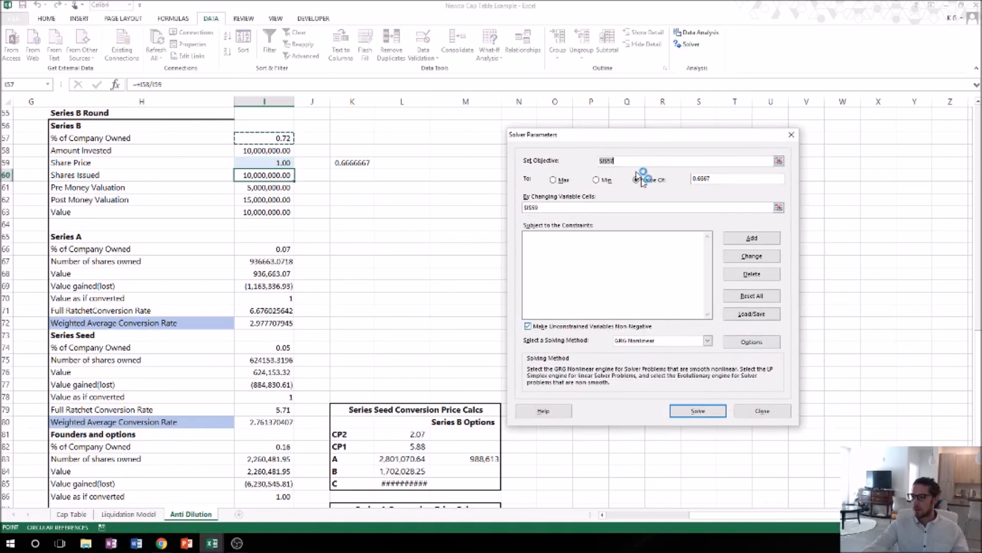
click(706, 178)
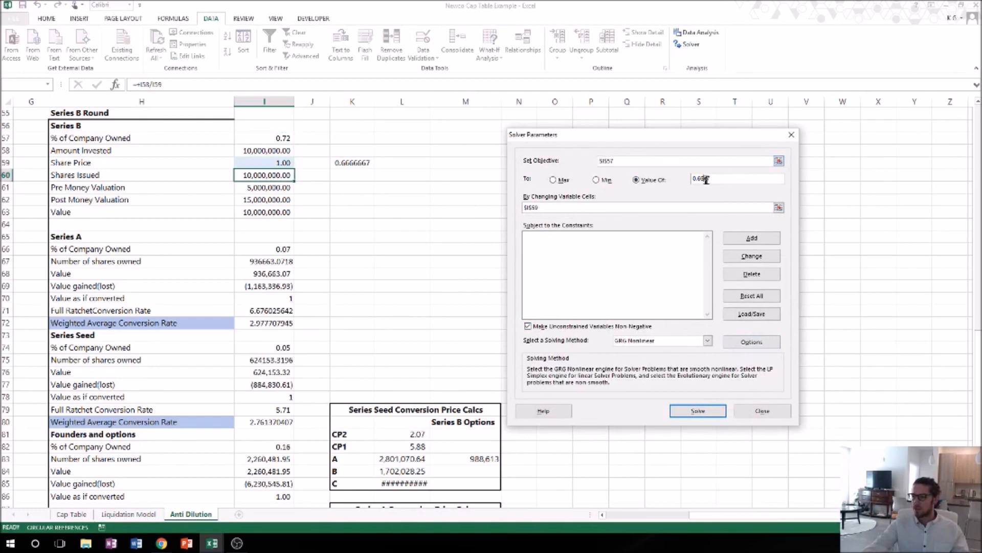
click(700, 412)
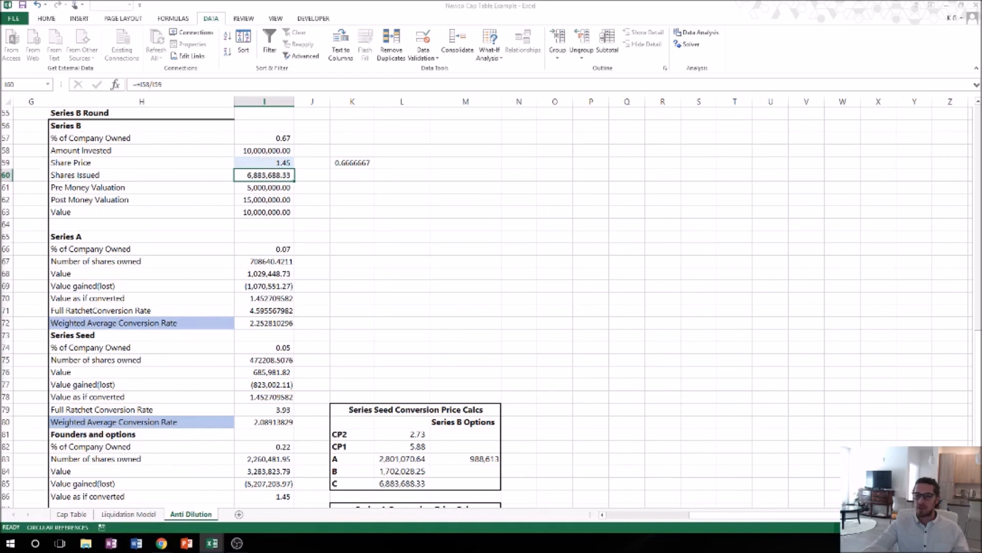
click(421, 236)
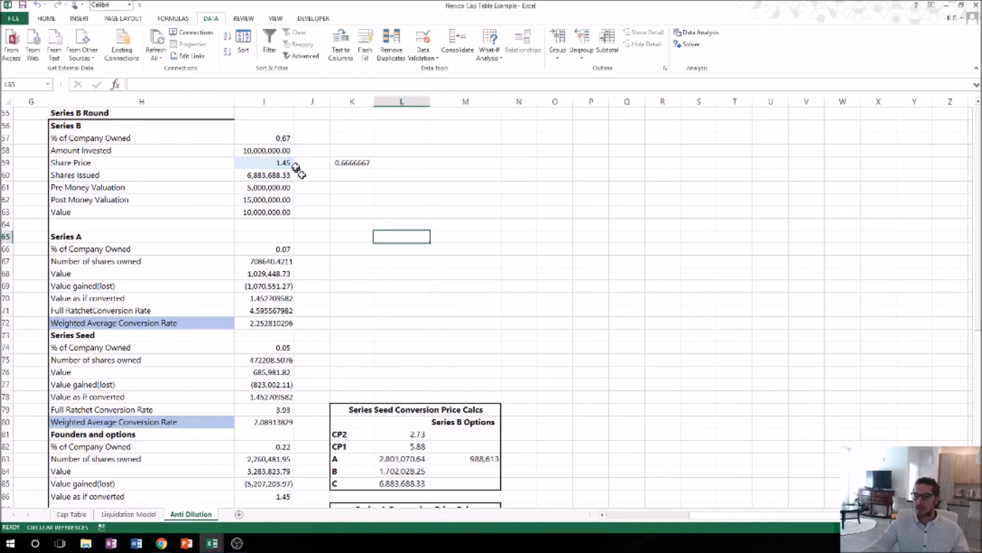
Examine the solved Series B Share Price and the Series A, Series Seed, Founders and options, and conversion figures down to row 95
click(285, 163)
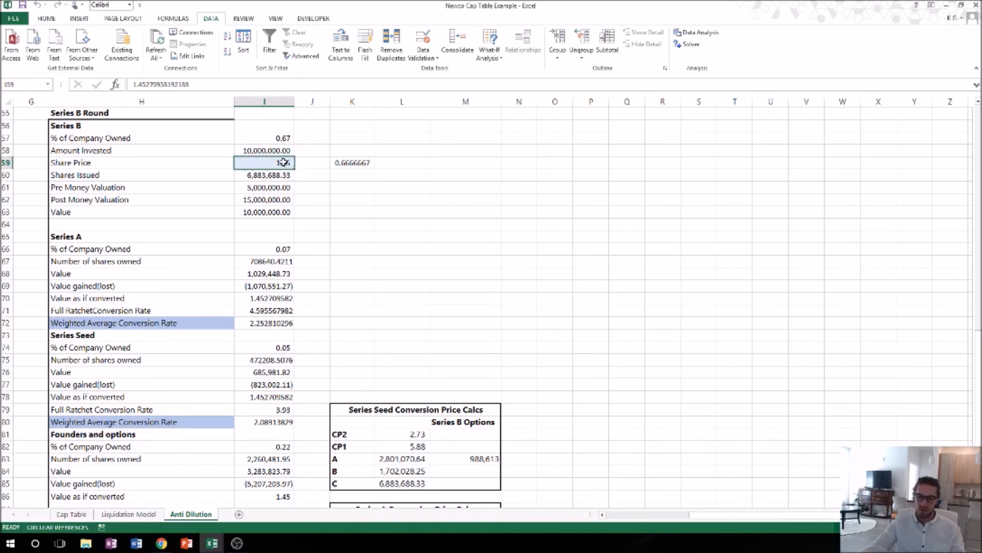
click(356, 175)
click(270, 164)
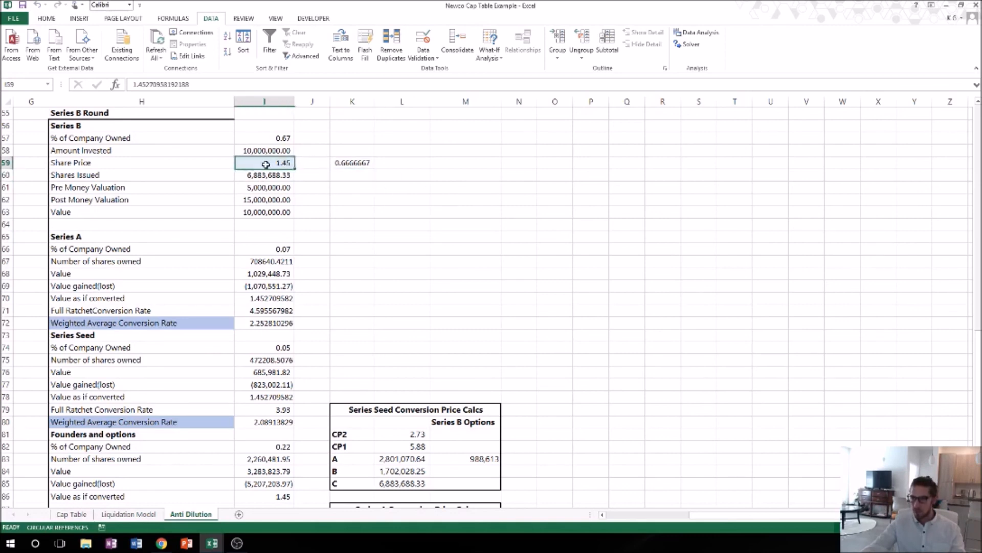
drag(215, 127, 292, 302)
click(344, 285)
click(266, 262)
scroll(302, 287, down, 3)
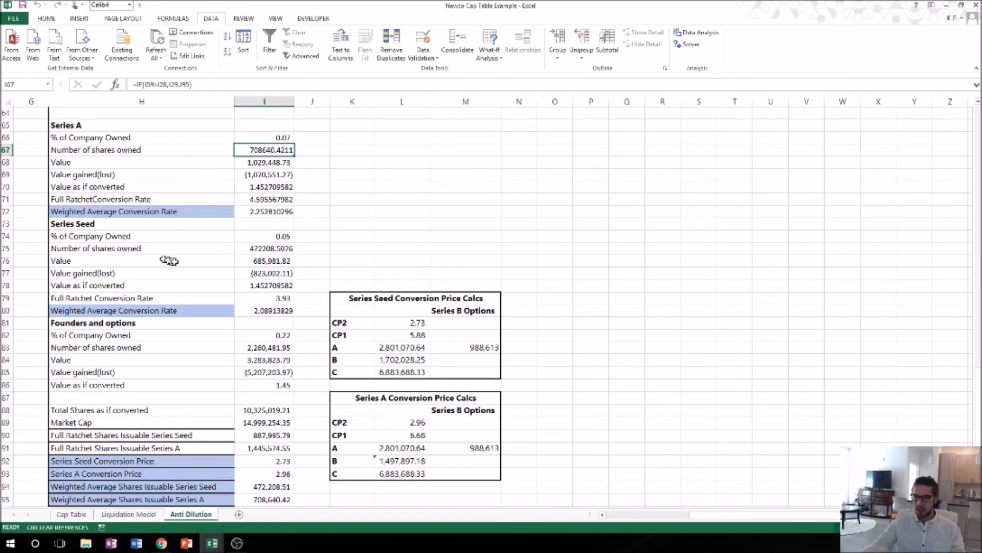
click(274, 250)
scroll(297, 294, down, 2)
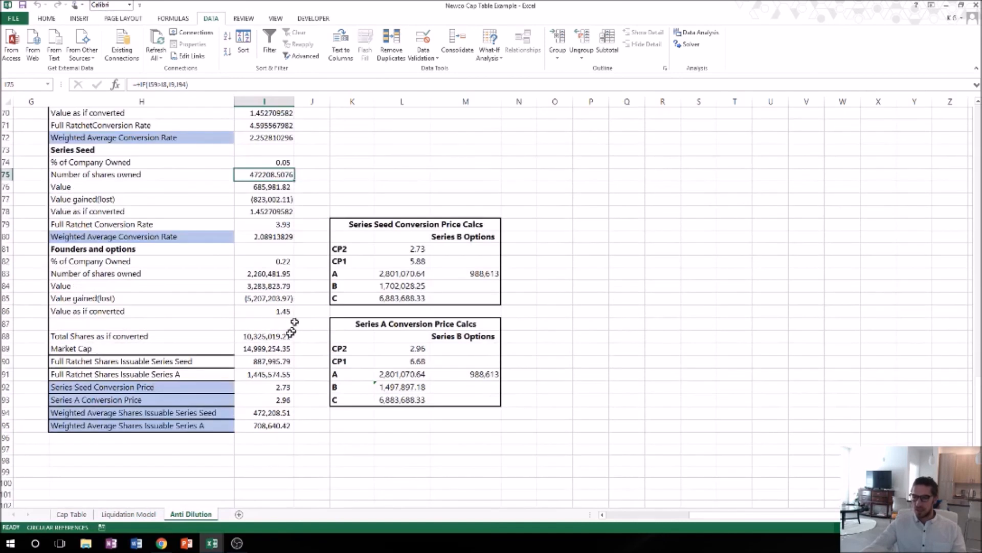
click(258, 262)
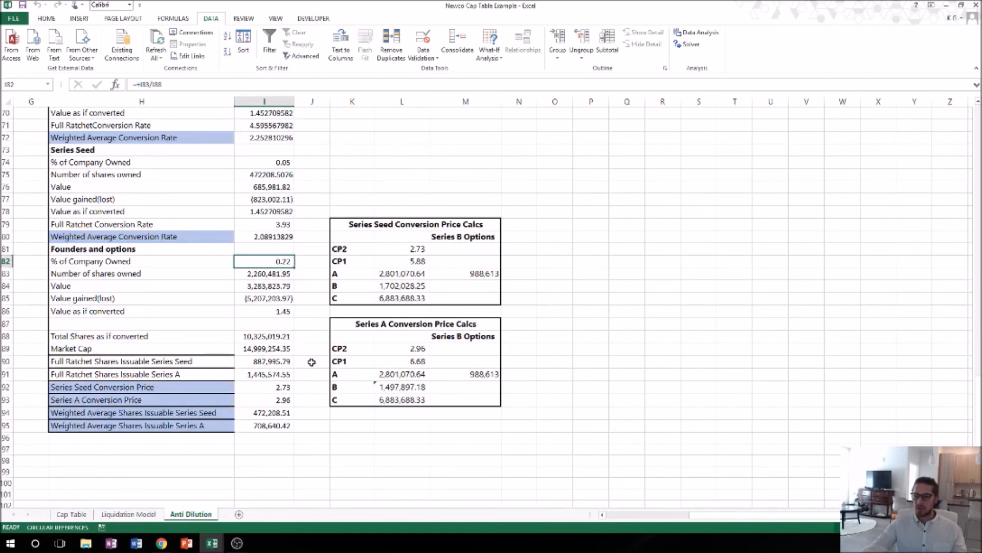
click(259, 274)
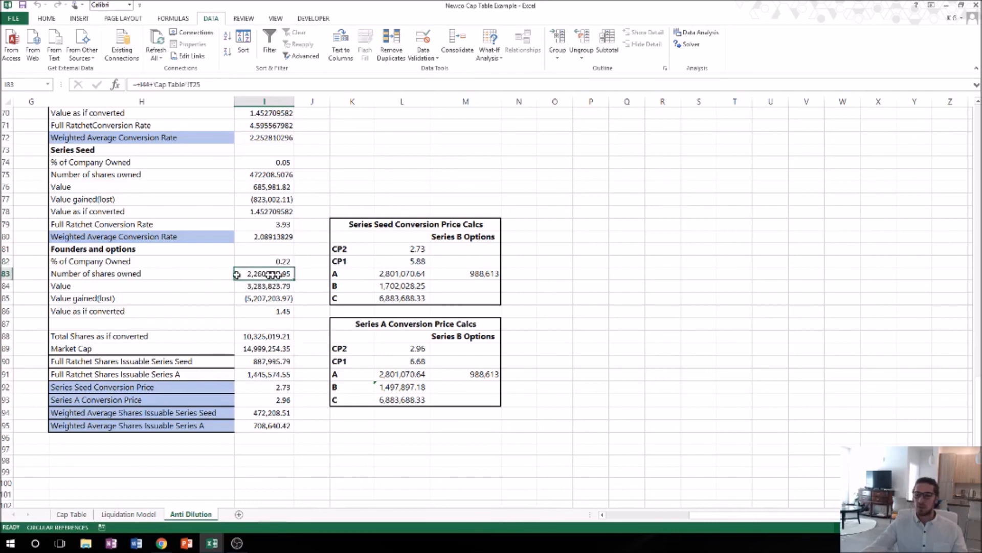
click(262, 260)
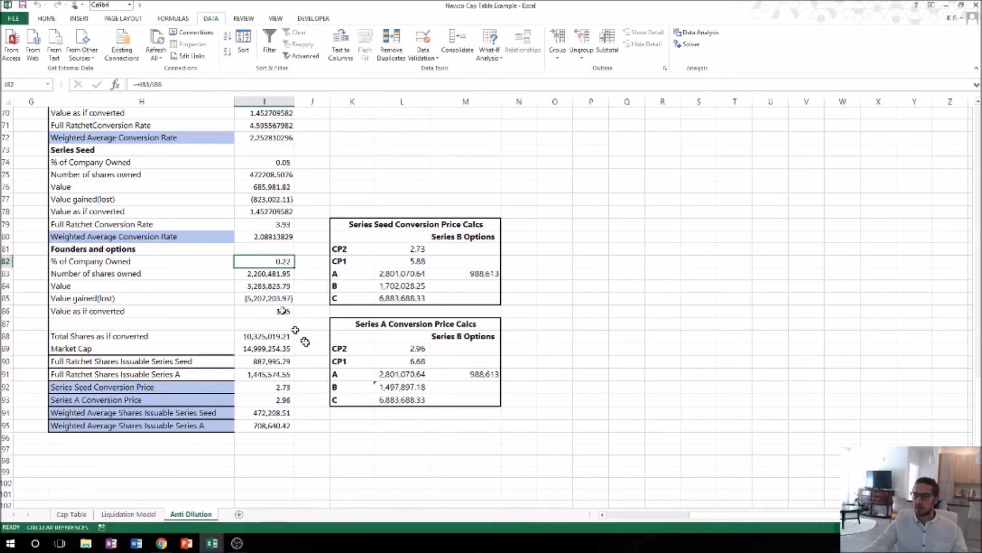
click(306, 362)
drag(271, 425, 206, 263)
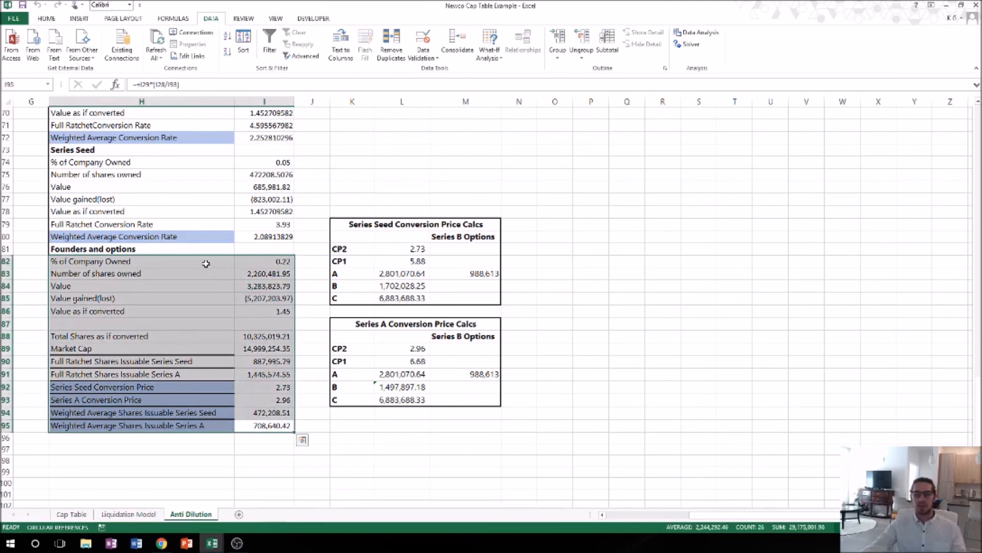